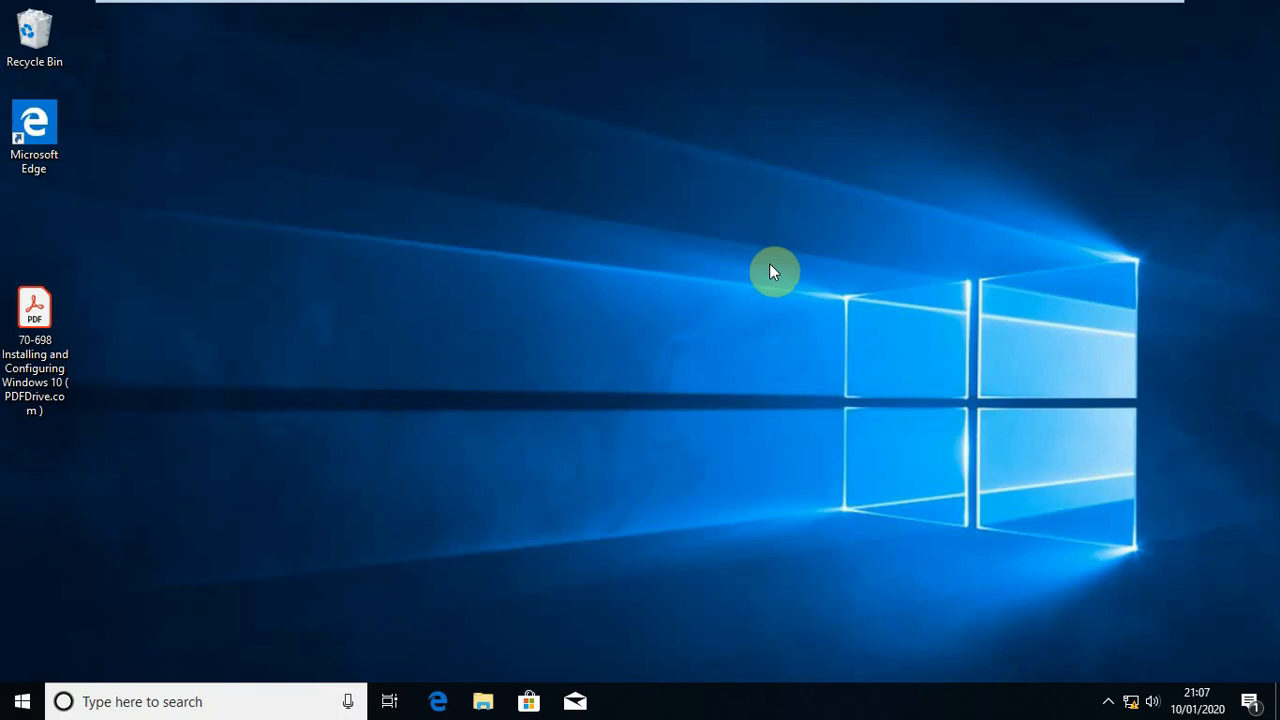
Check the windows 2016 R2 virtual machine and return to the Windows 10 x64 machine
{"action": "mouse_move", "coordinate": [816, 4]}
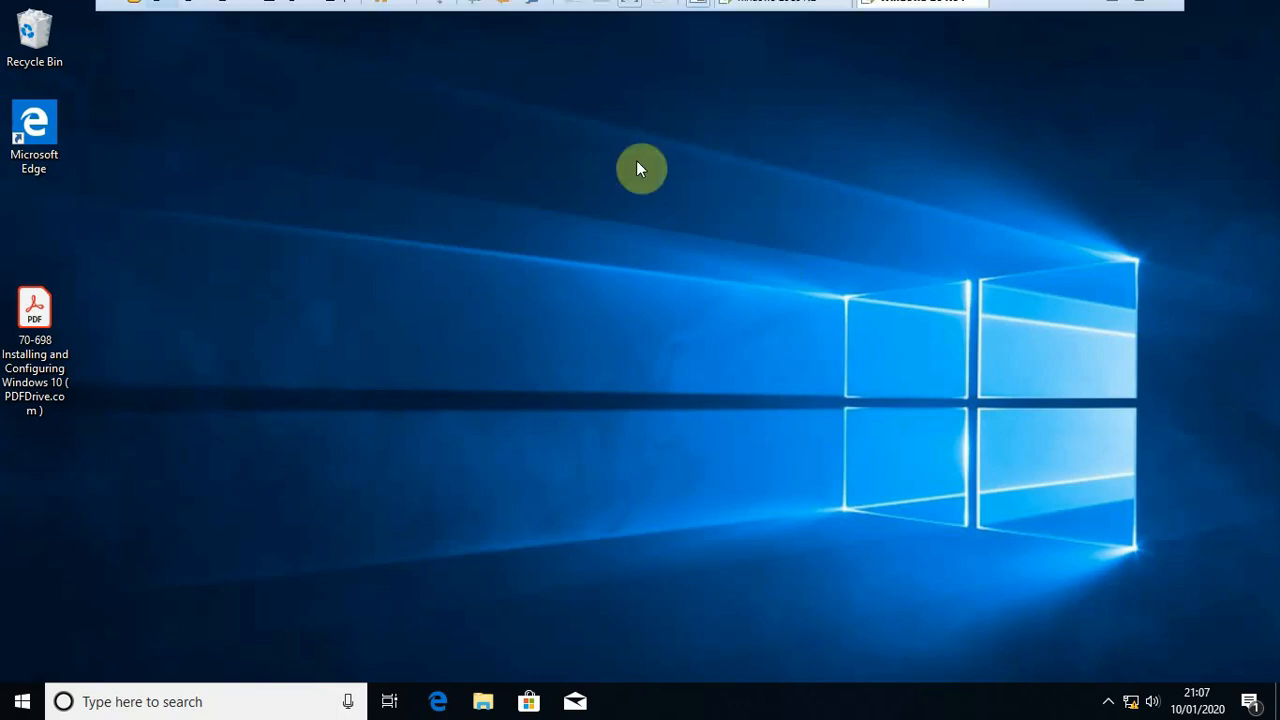
{"action": "left_click", "coordinate": [755, 16]}
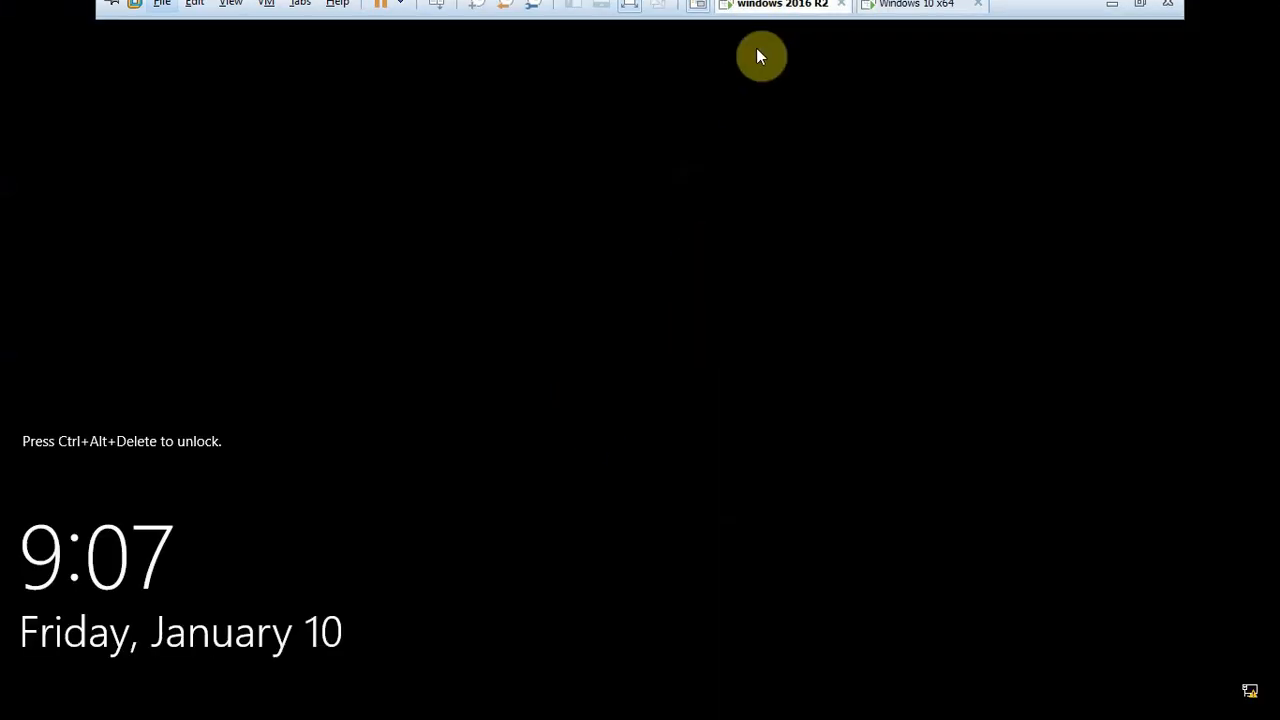
{"action": "left_click", "coordinate": [914, 22]}
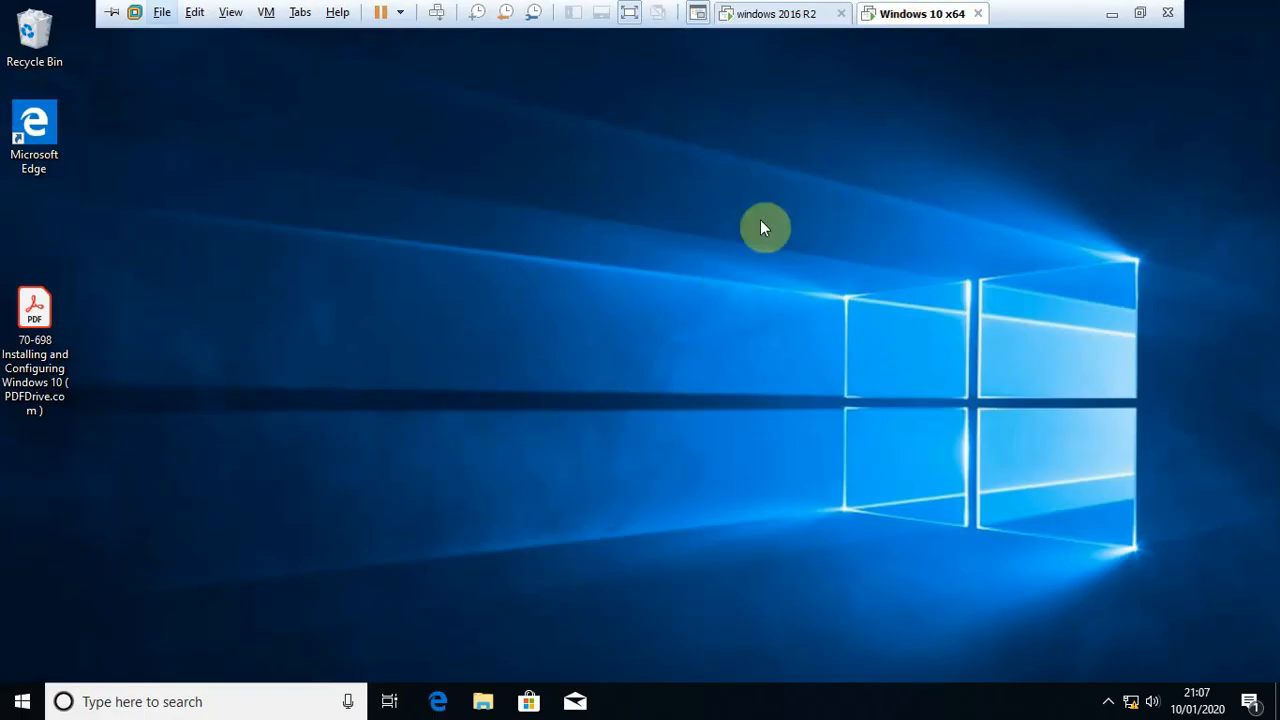
Open the System page of Control Panel and maximize its window
{"action": "left_click", "coordinate": [175, 702]}
{"action": "type", "text": "controll"}
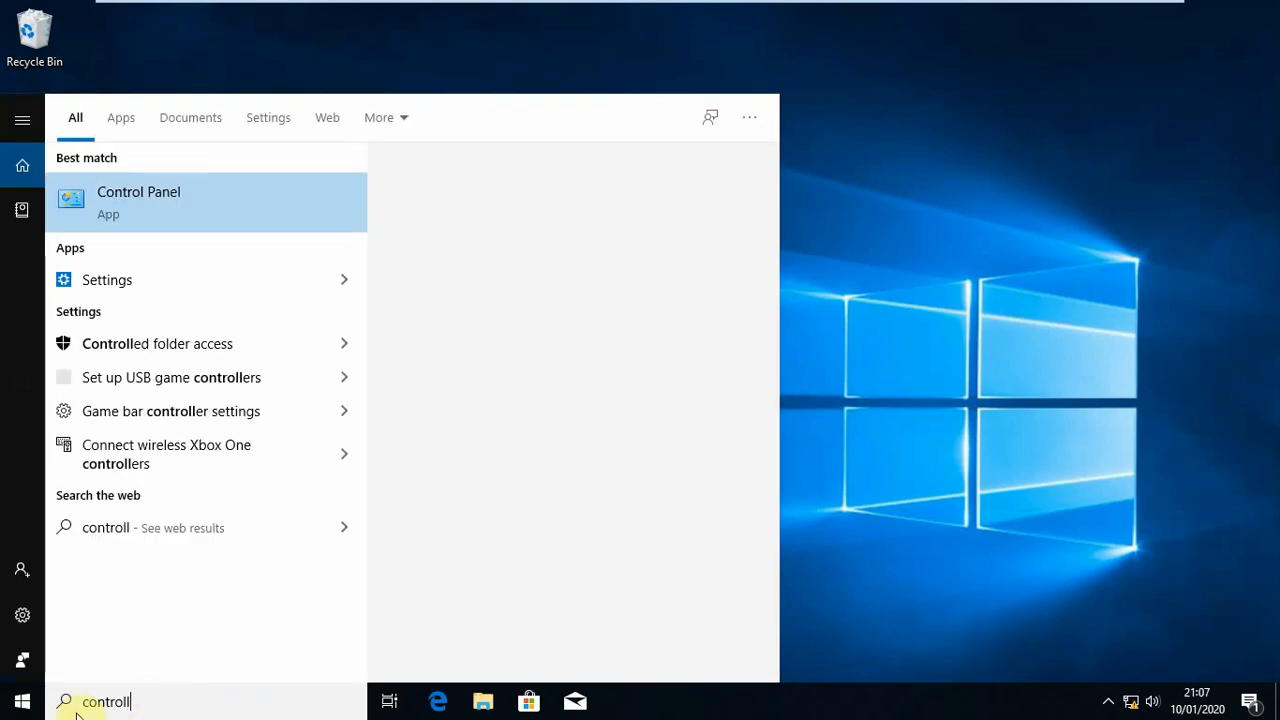
{"action": "key", "text": "BackSpace"}
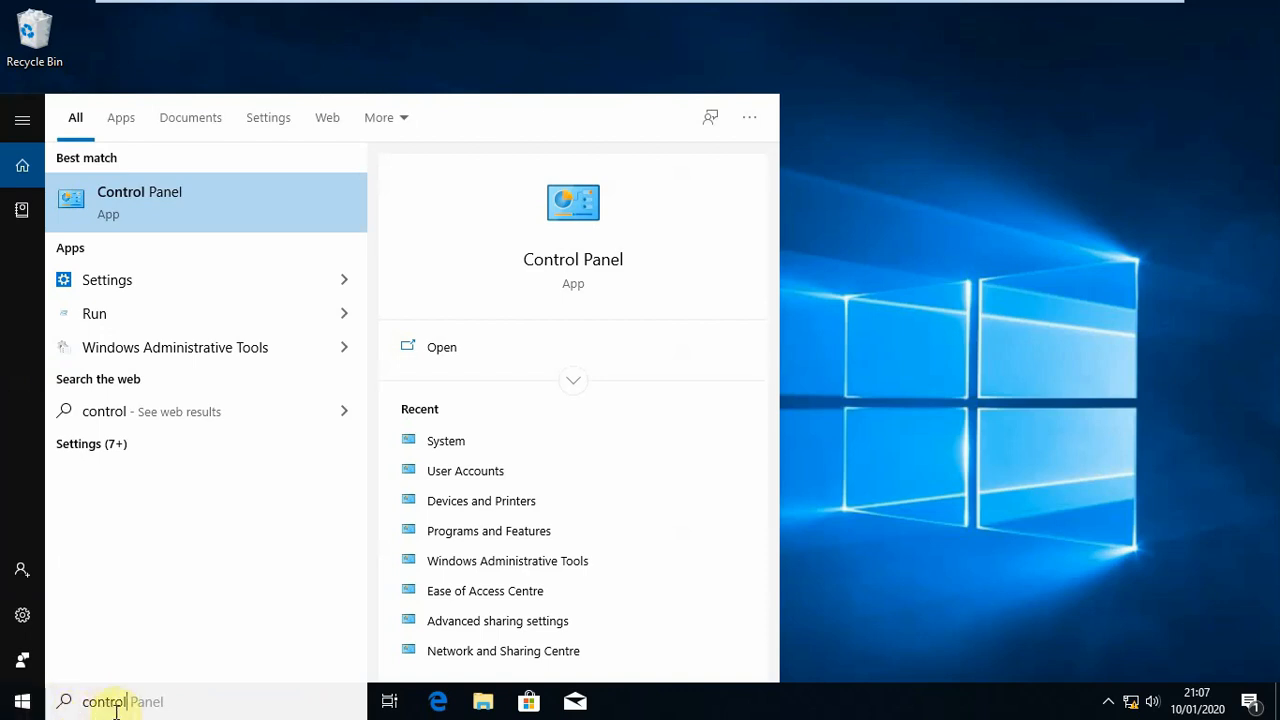
{"action": "left_click", "coordinate": [139, 210]}
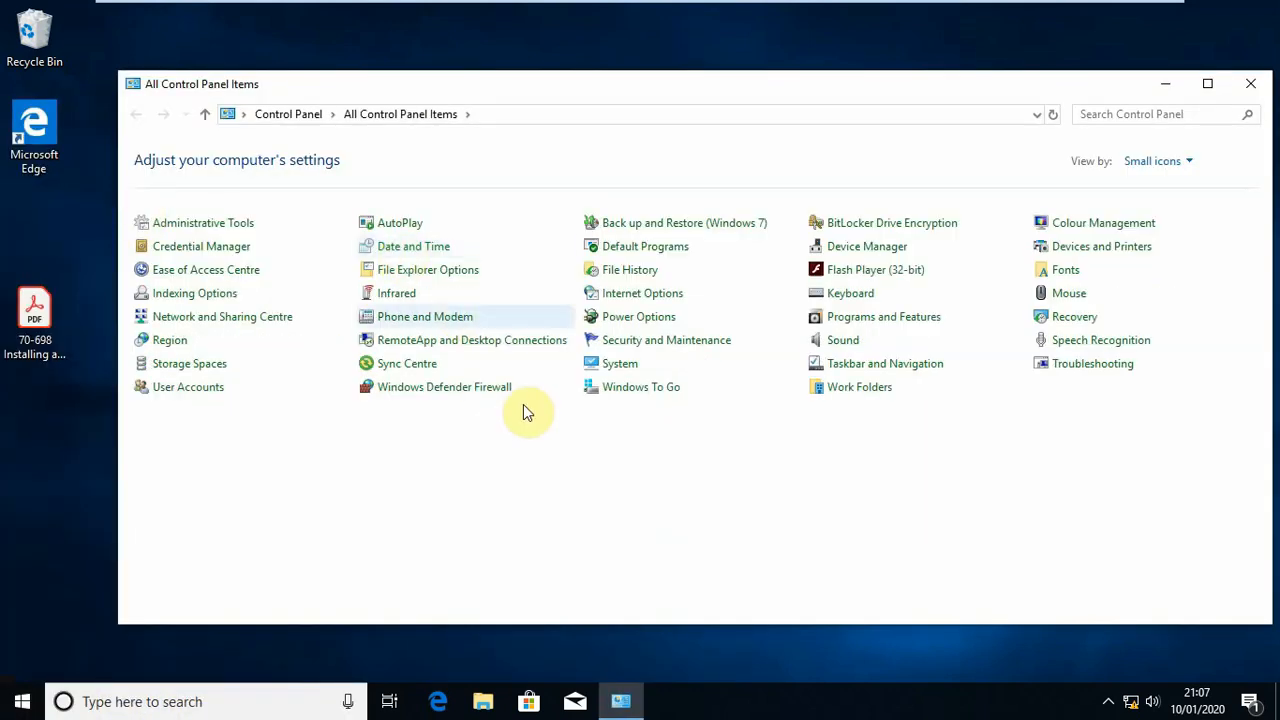
{"action": "left_click", "coordinate": [621, 368]}
{"action": "left_click", "coordinate": [621, 368]}
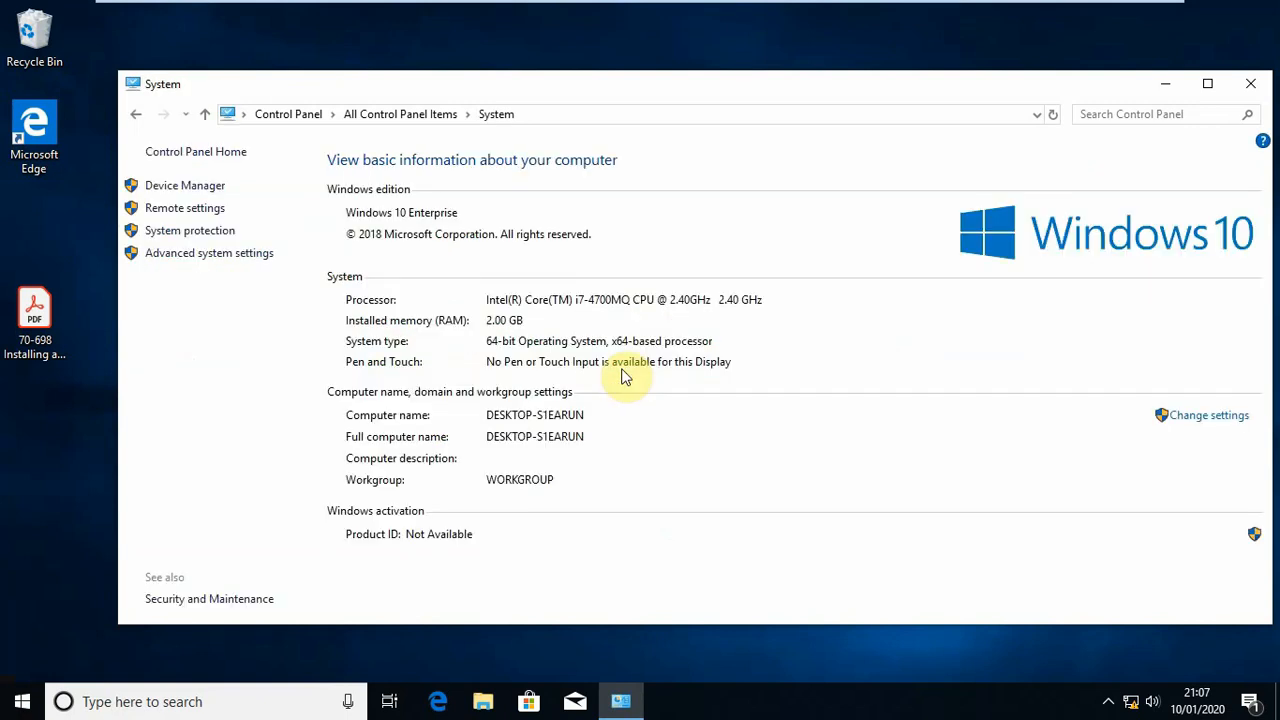
{"action": "left_click", "coordinate": [1202, 90]}
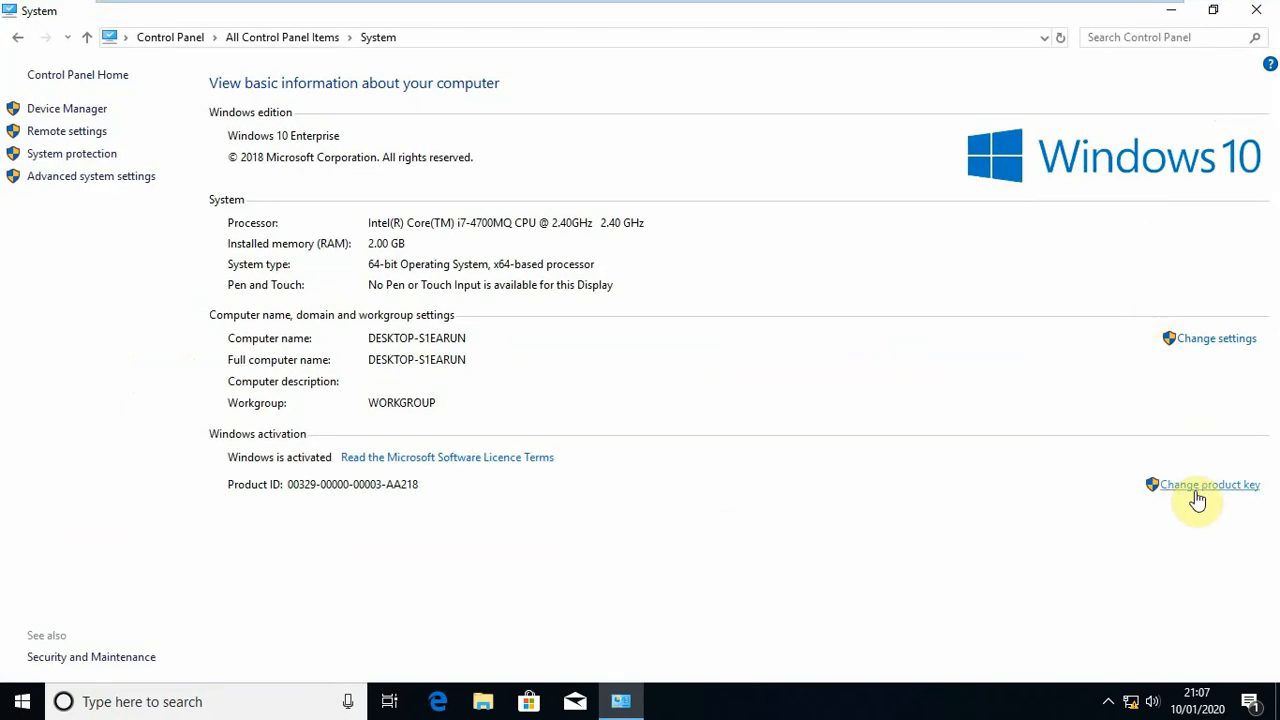
{"action": "left_click", "coordinate": [1210, 340]}
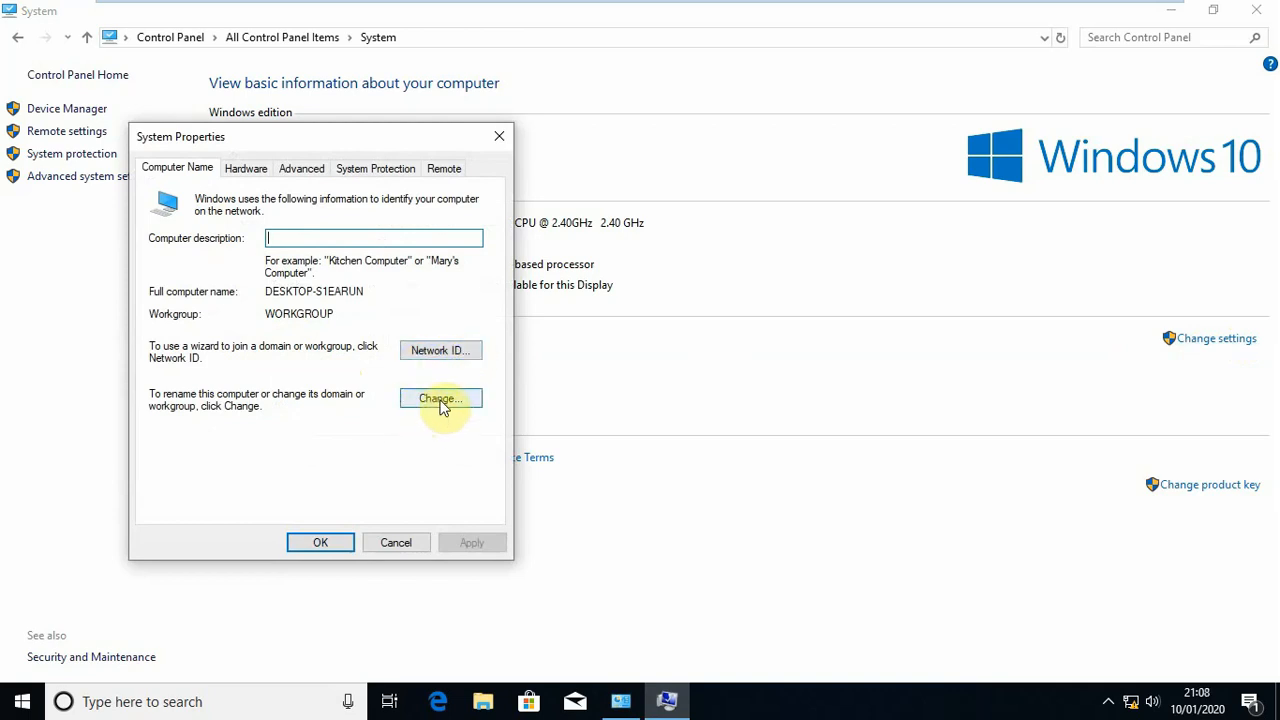
{"action": "left_click", "coordinate": [426, 351]}
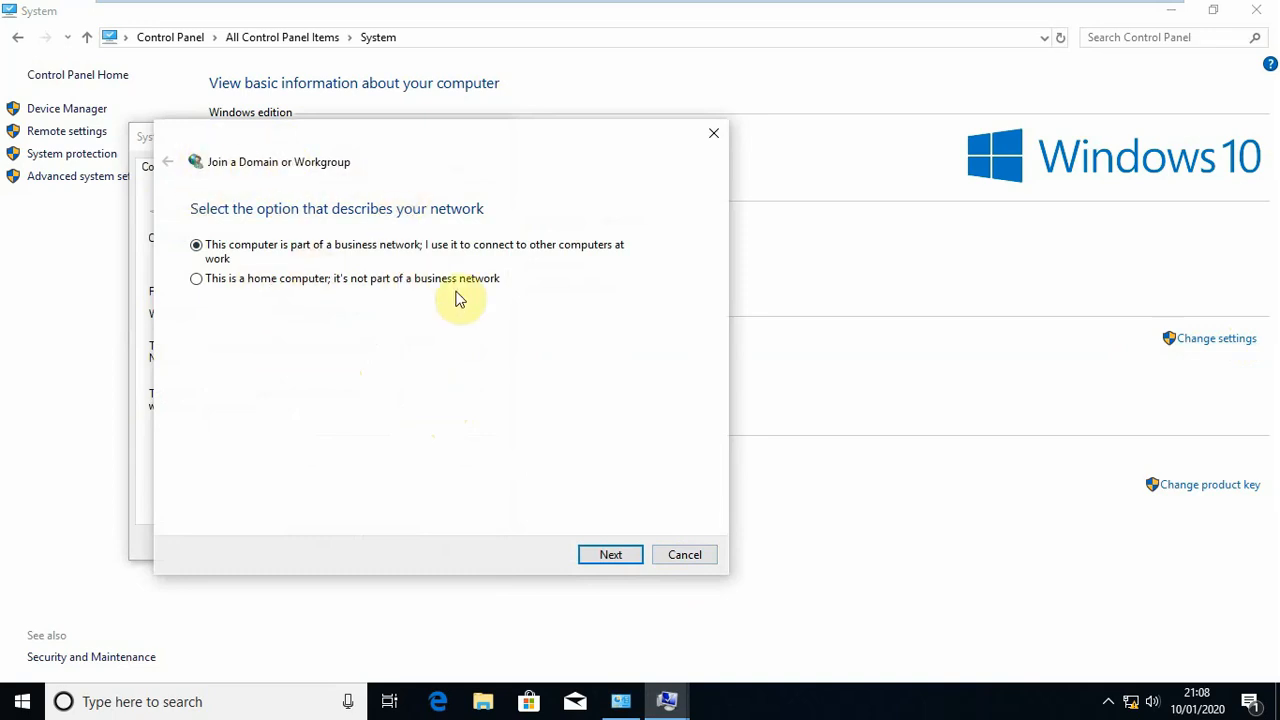
{"action": "left_click", "coordinate": [684, 553]}
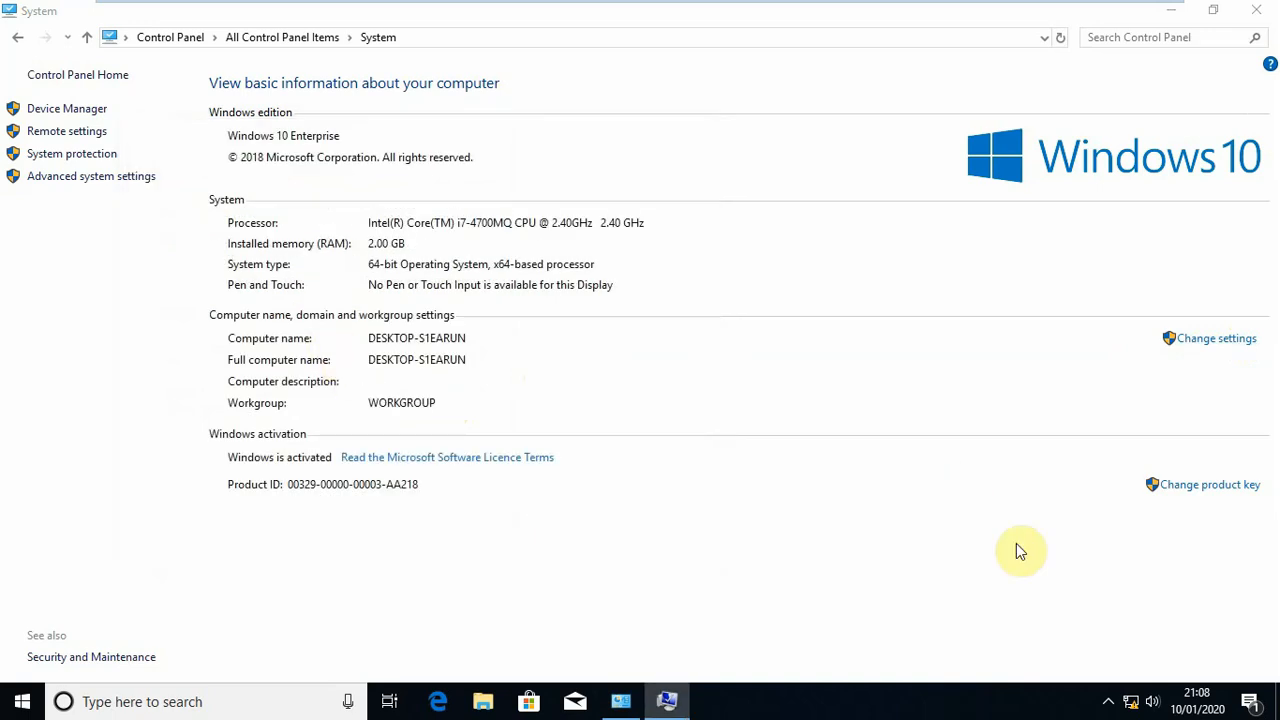
Change the computer's membership from workgroup to the domain contoso.local and submit the change
{"action": "left_click", "coordinate": [1205, 342]}
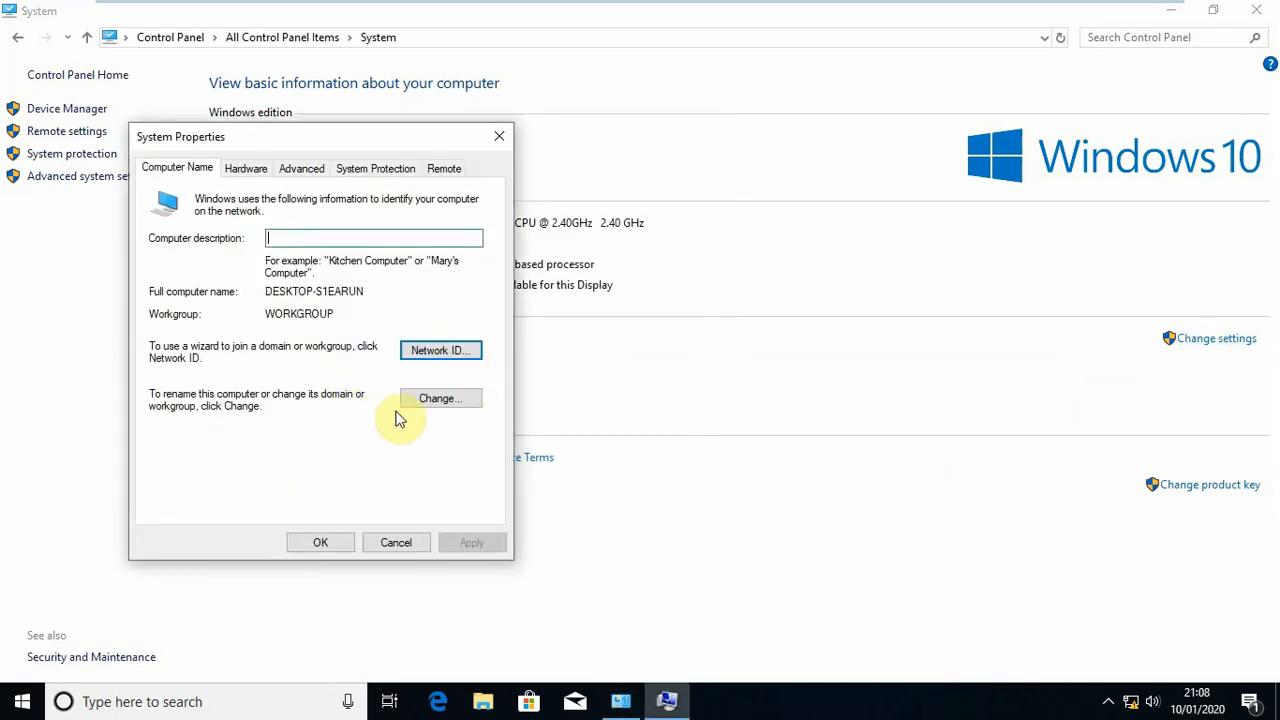
{"action": "left_click", "coordinate": [423, 400]}
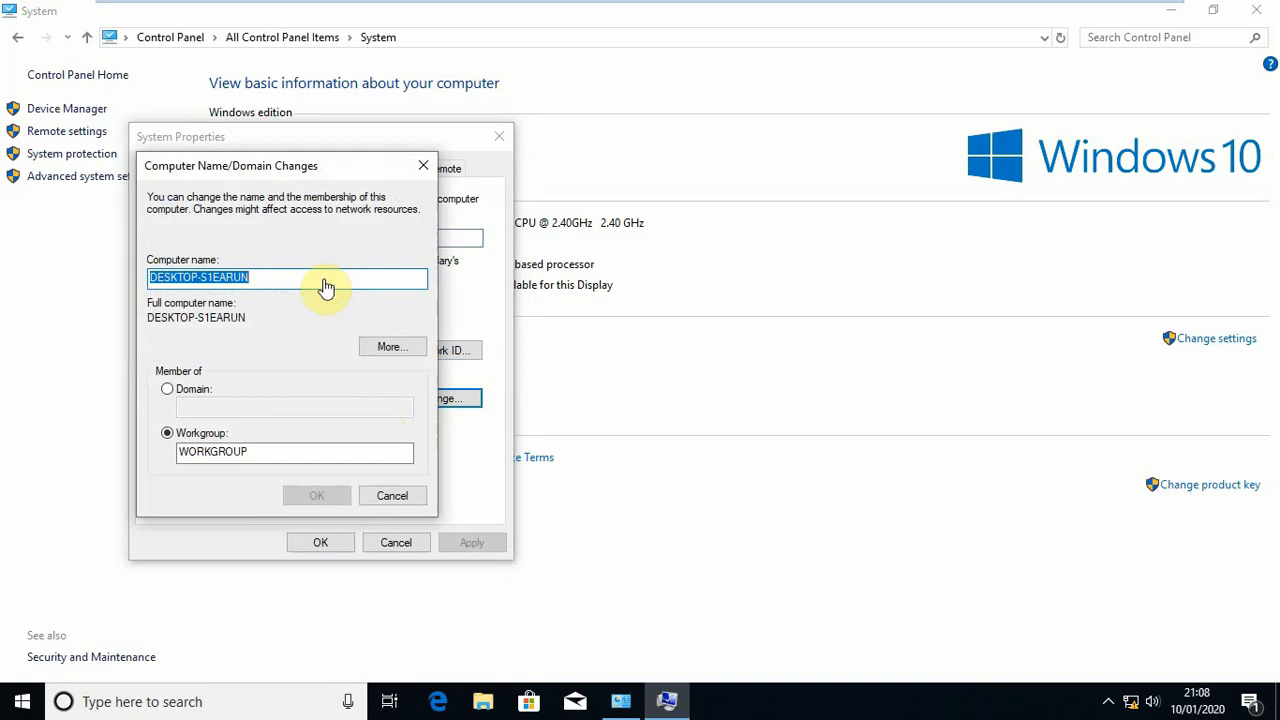
{"action": "left_click", "coordinate": [167, 390]}
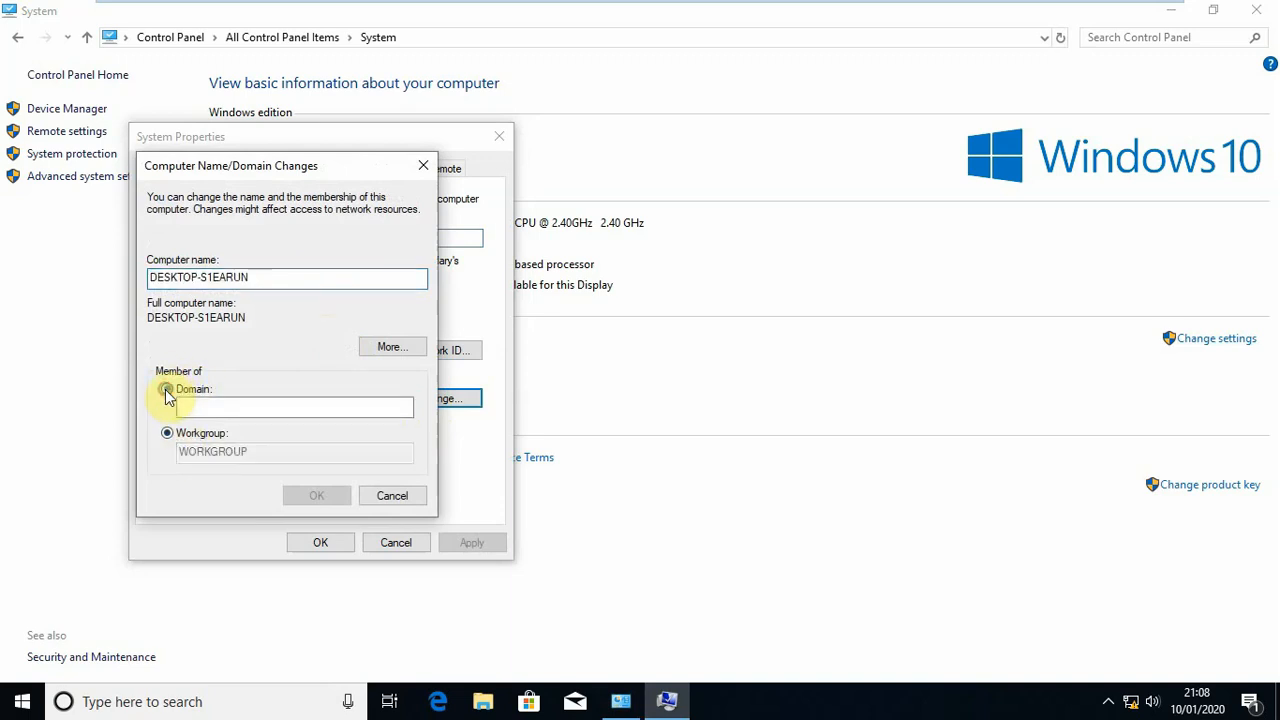
{"action": "left_click", "coordinate": [166, 434]}
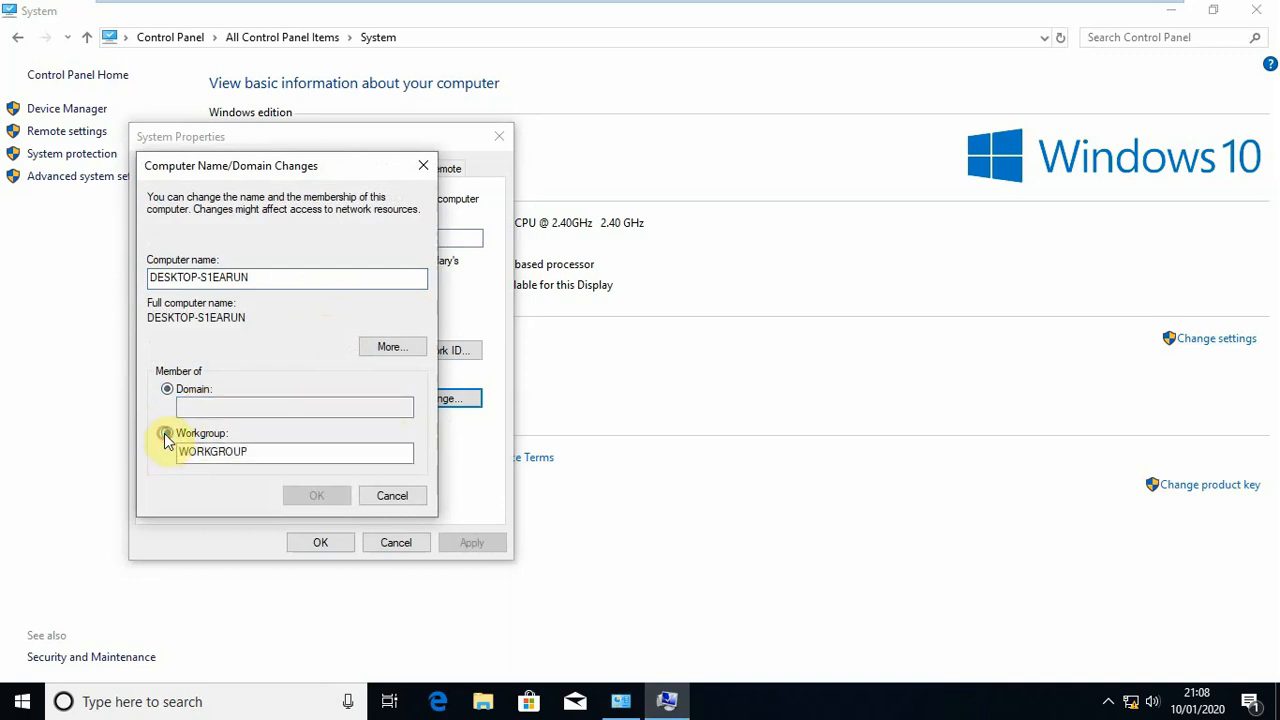
{"action": "left_click_drag", "start_coordinate": [254, 451], "coordinate": [178, 452]}
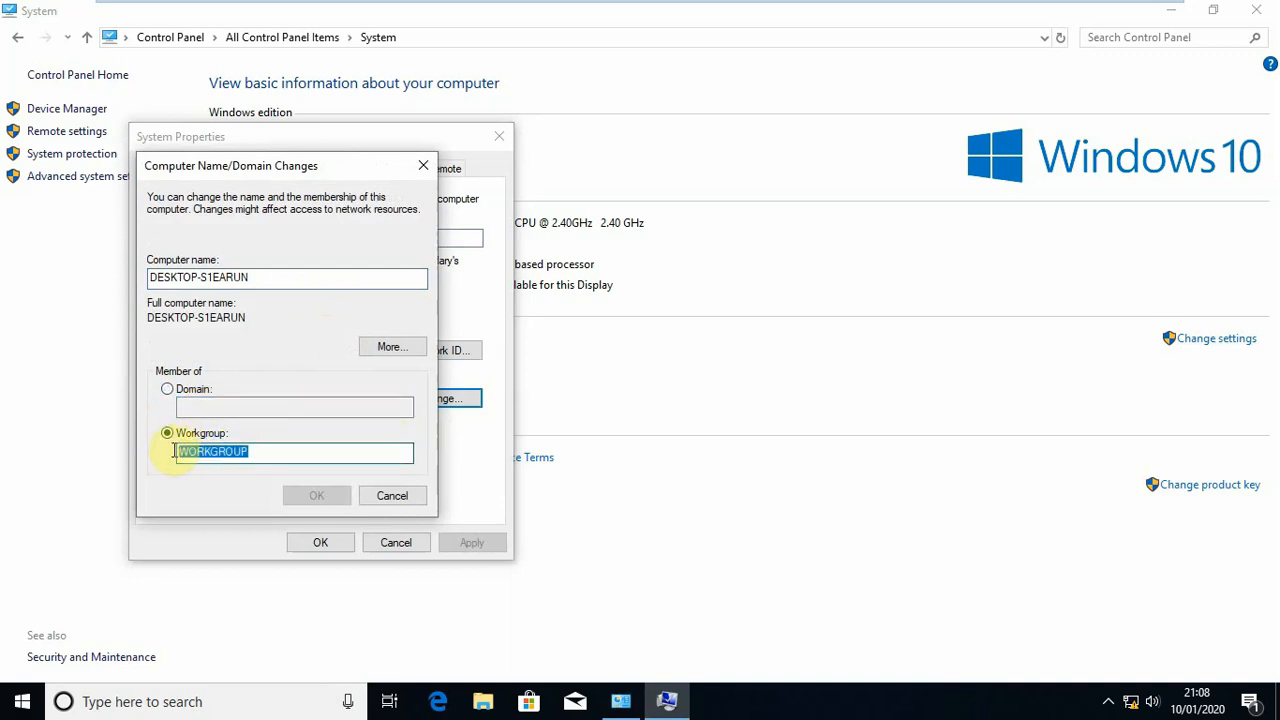
{"action": "left_click", "coordinate": [169, 392]}
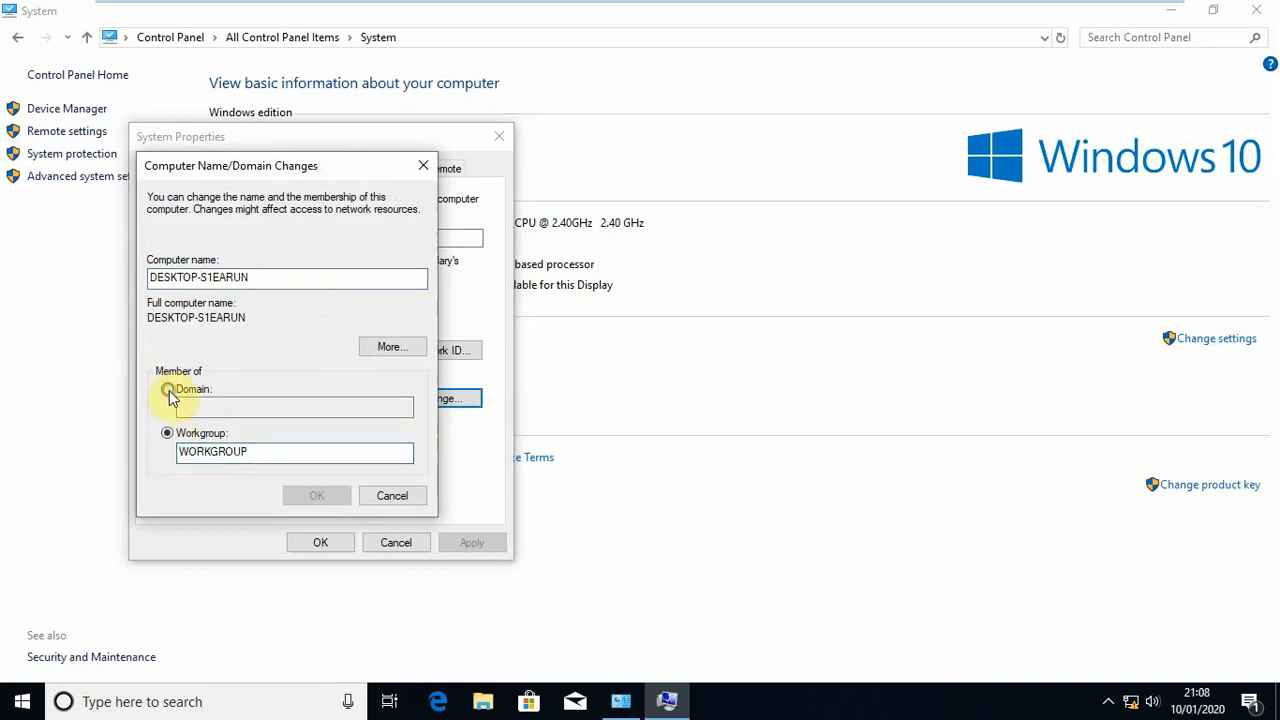
{"action": "left_click", "coordinate": [204, 409]}
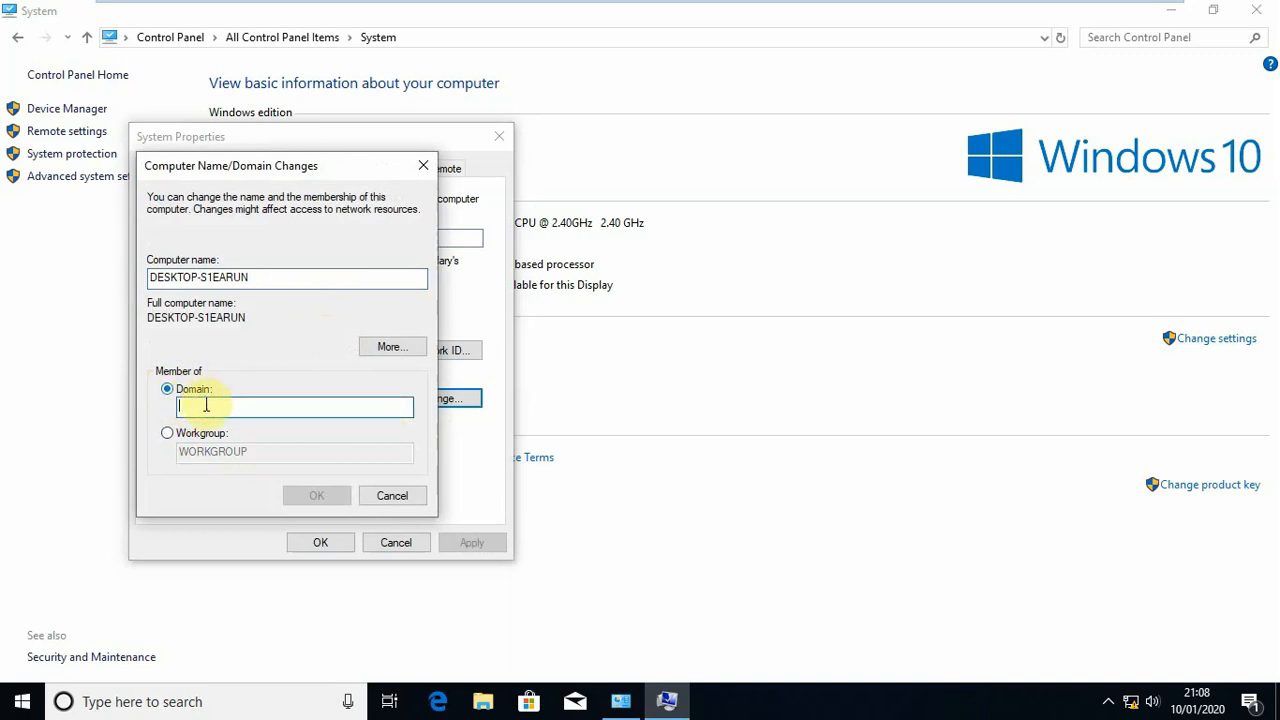
{"action": "type", "text": "contoso.local"}
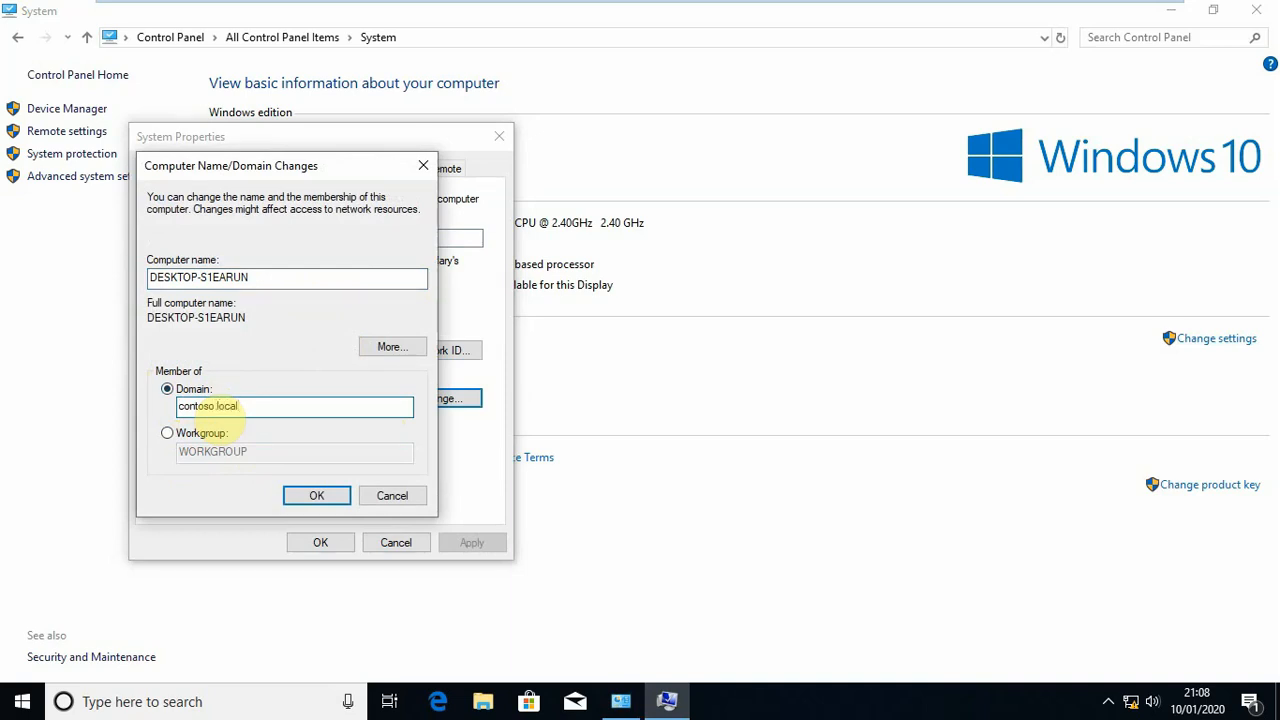
{"action": "left_click", "coordinate": [317, 493]}
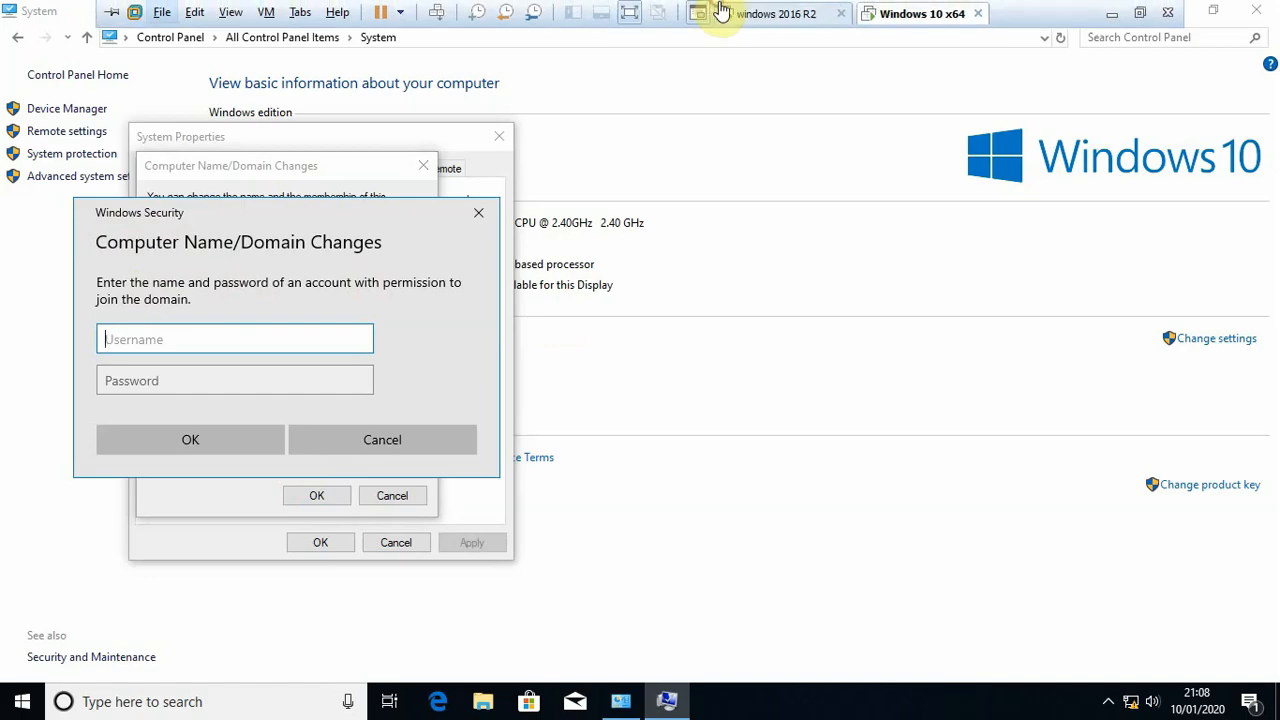
Look at the windows 2016 R2 server's screen and go back to the Windows 10 credential prompt
{"action": "left_click", "coordinate": [724, 12]}
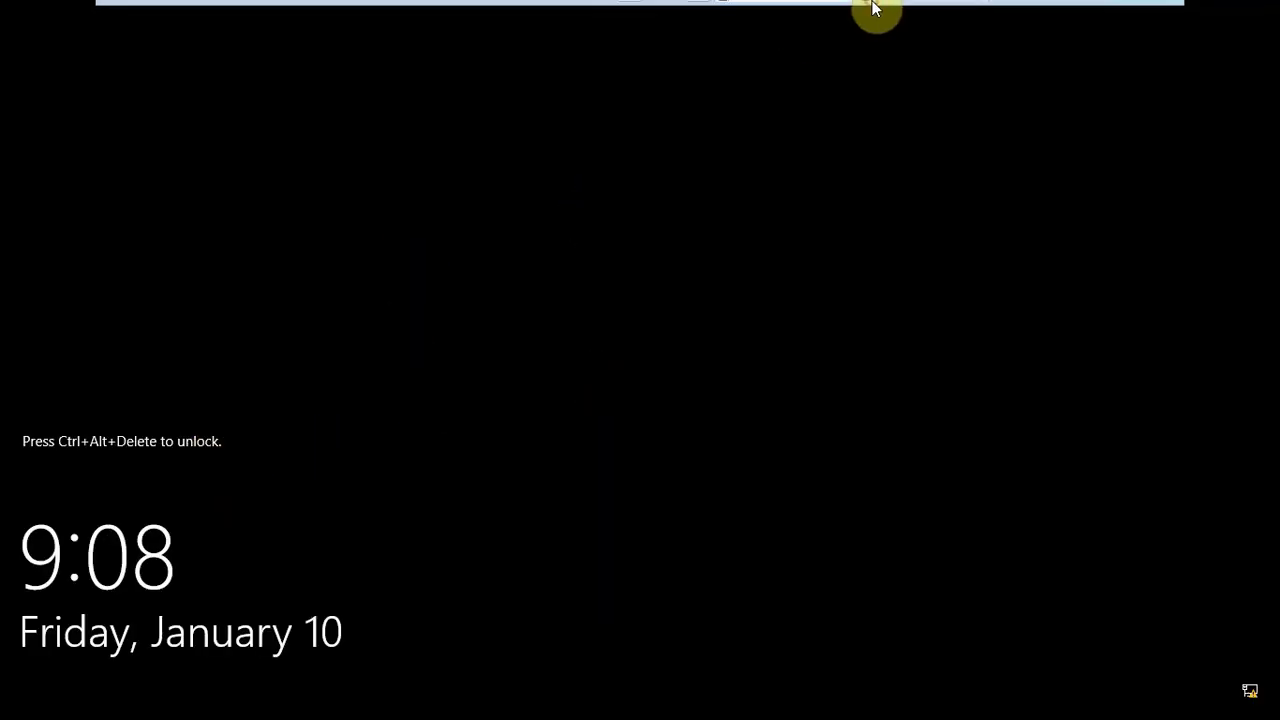
{"action": "mouse_move", "coordinate": [874, 10]}
{"action": "left_click", "coordinate": [915, 16]}
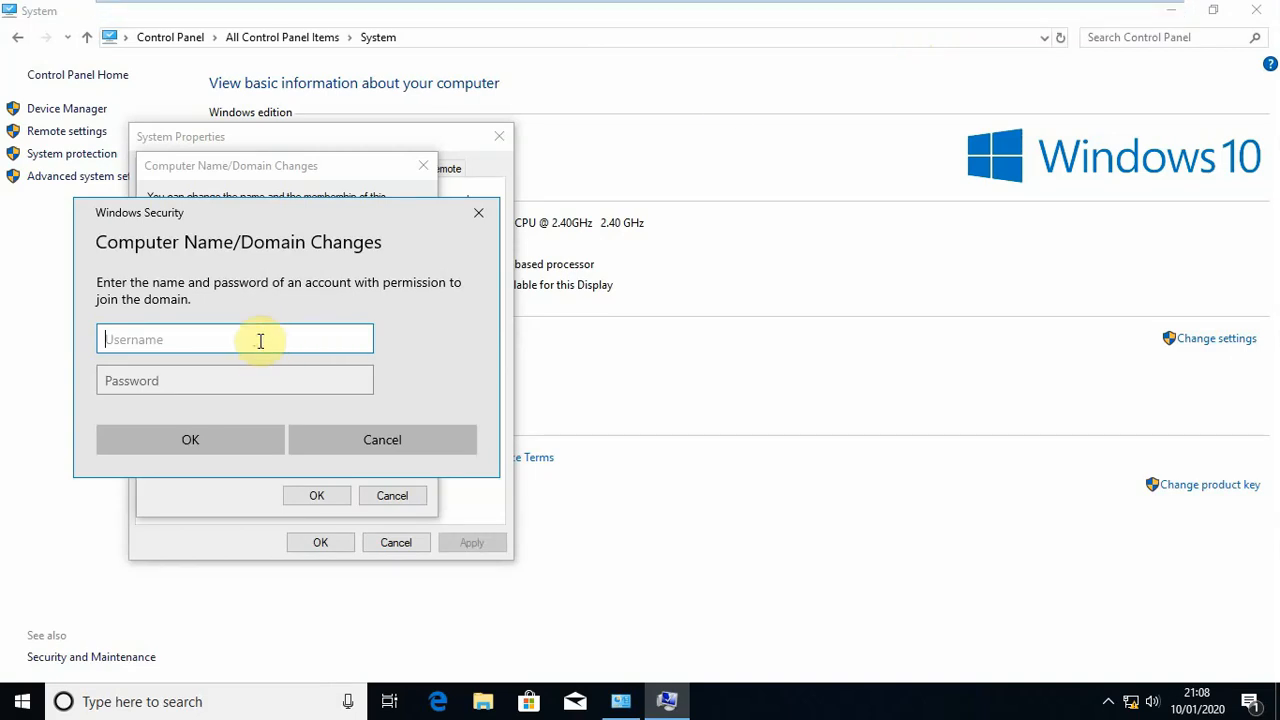
Authorise the domain join with the contoso\admin username and the account password, and acknowledge the welcome and restart notices
{"action": "type", "text": "contoso\\admin"}
{"action": "key", "text": "Tab"}
{"action": "type", "text": "•••"}
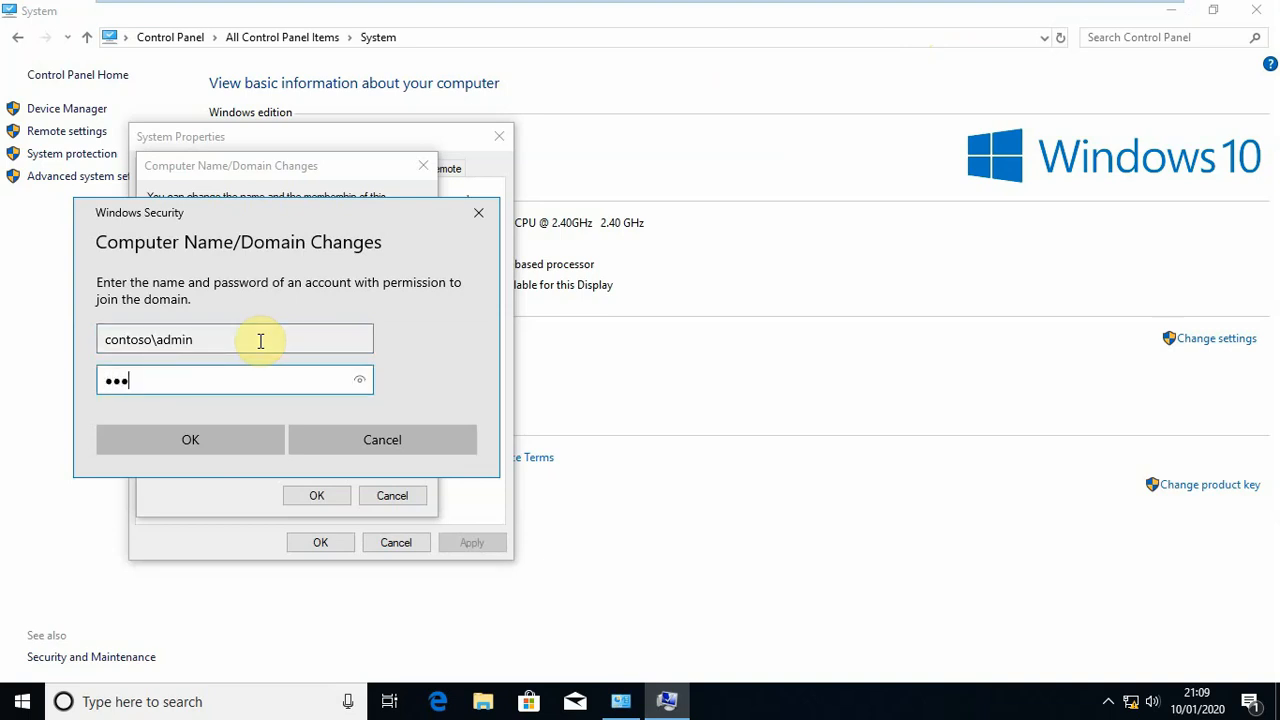
{"action": "key", "text": "BackSpace"}
{"action": "type", "text": "•••"}
{"action": "left_click", "coordinate": [212, 445]}
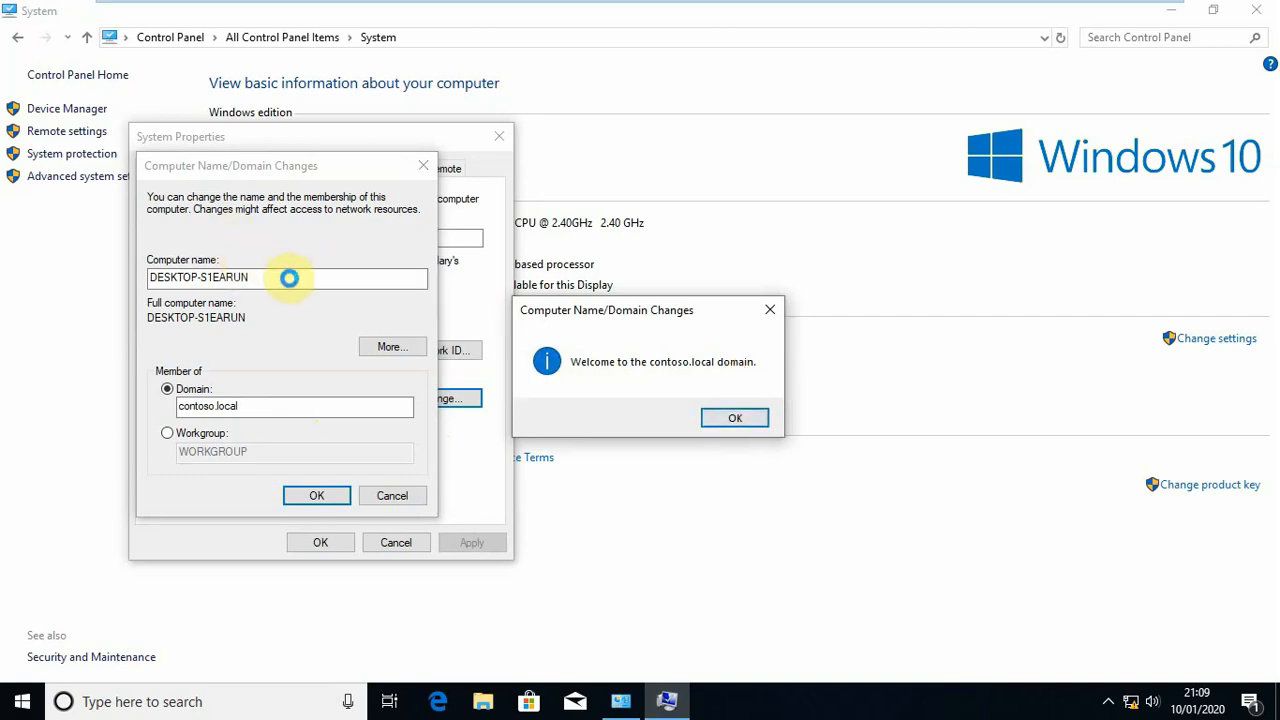
{"action": "left_click", "coordinate": [730, 418]}
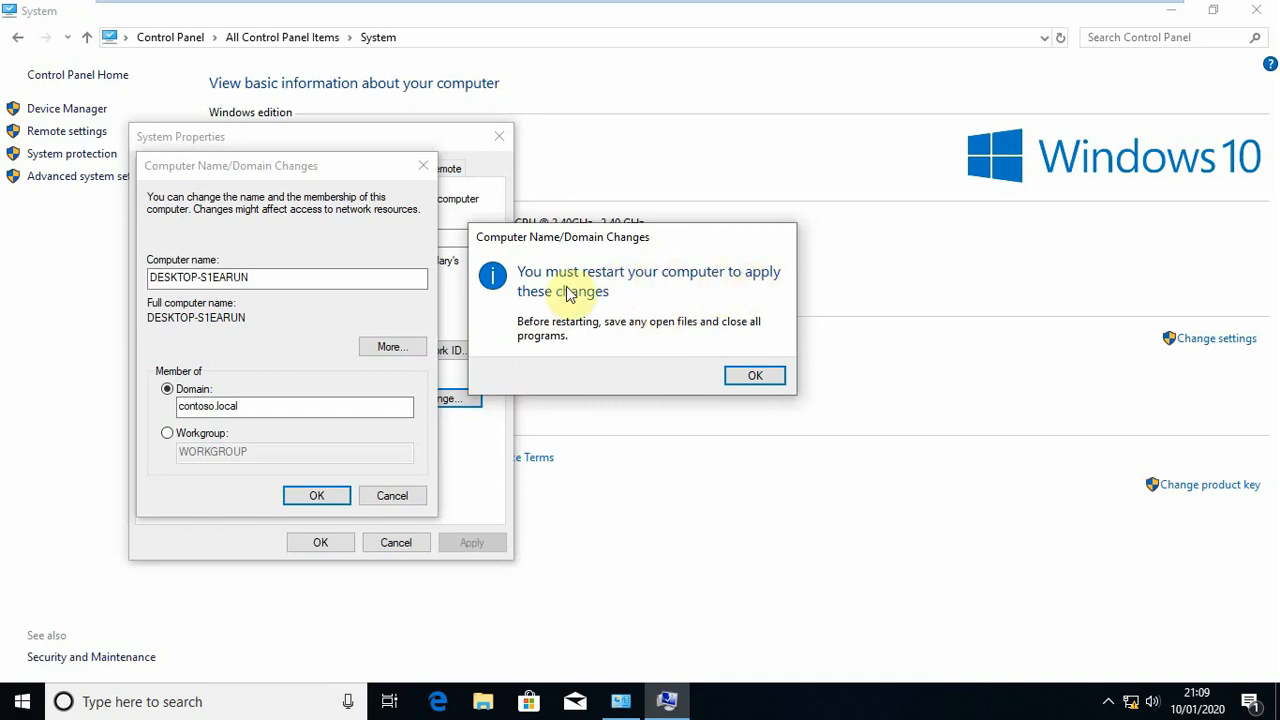
{"action": "left_click", "coordinate": [755, 377]}
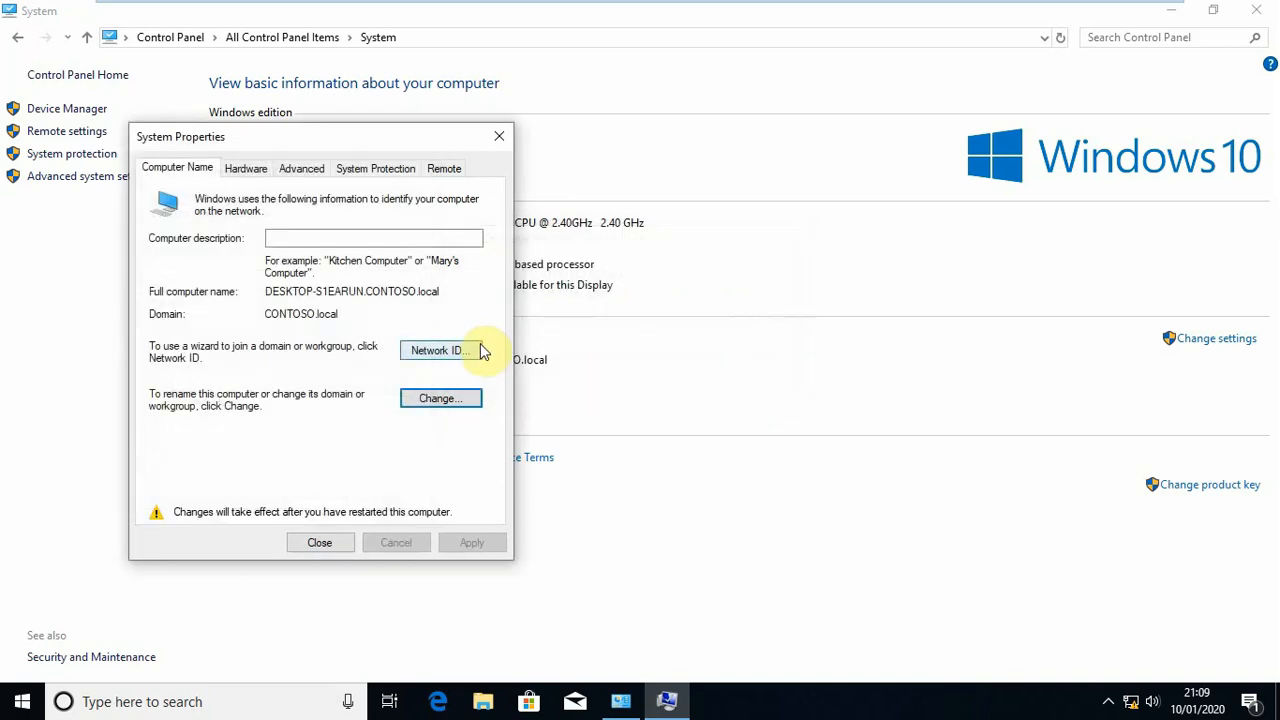
Rename the computer as LON-CLI and submit the change
{"action": "left_click", "coordinate": [417, 400]}
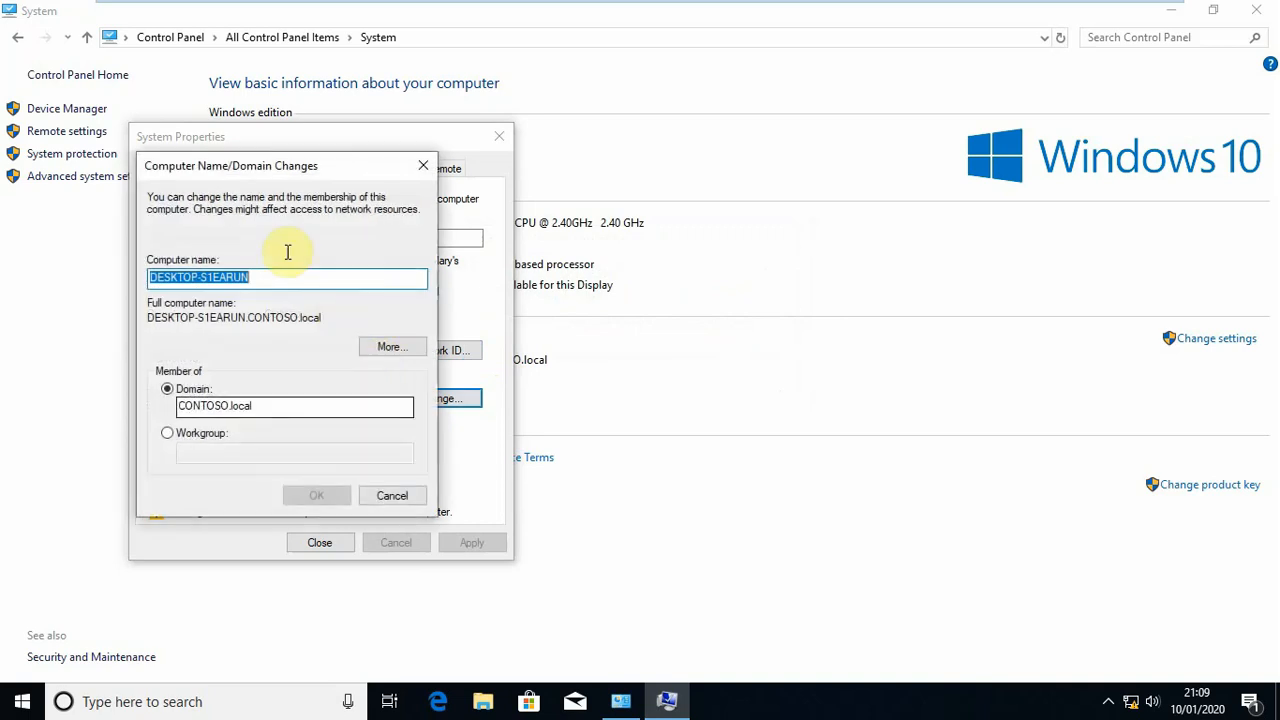
{"action": "type", "text": "LO"}
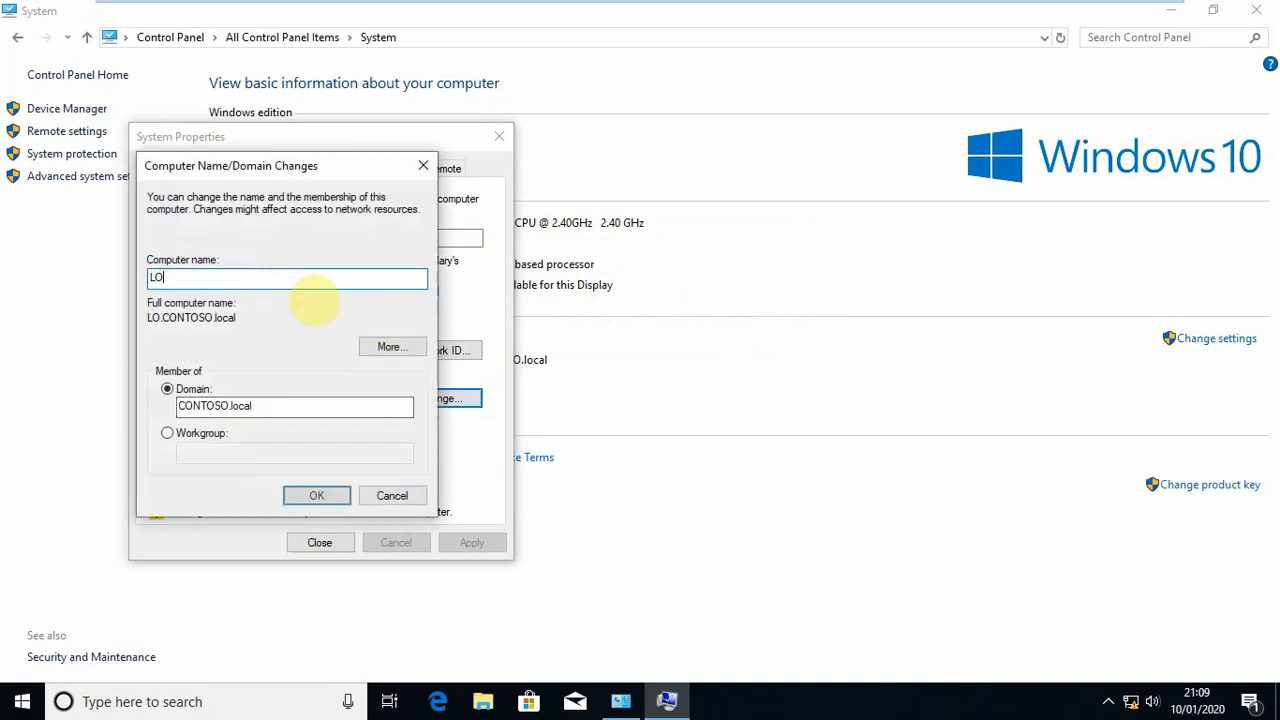
{"action": "type", "text": "N-"}
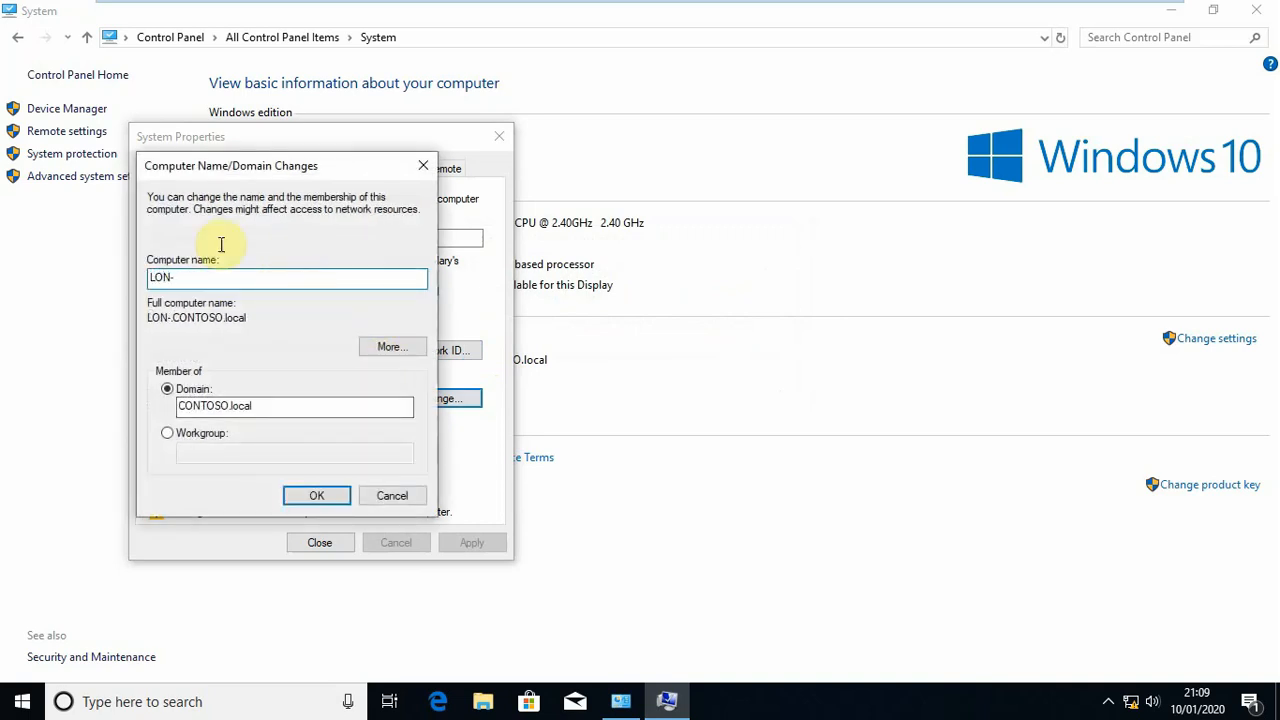
{"action": "type", "text": "CLI"}
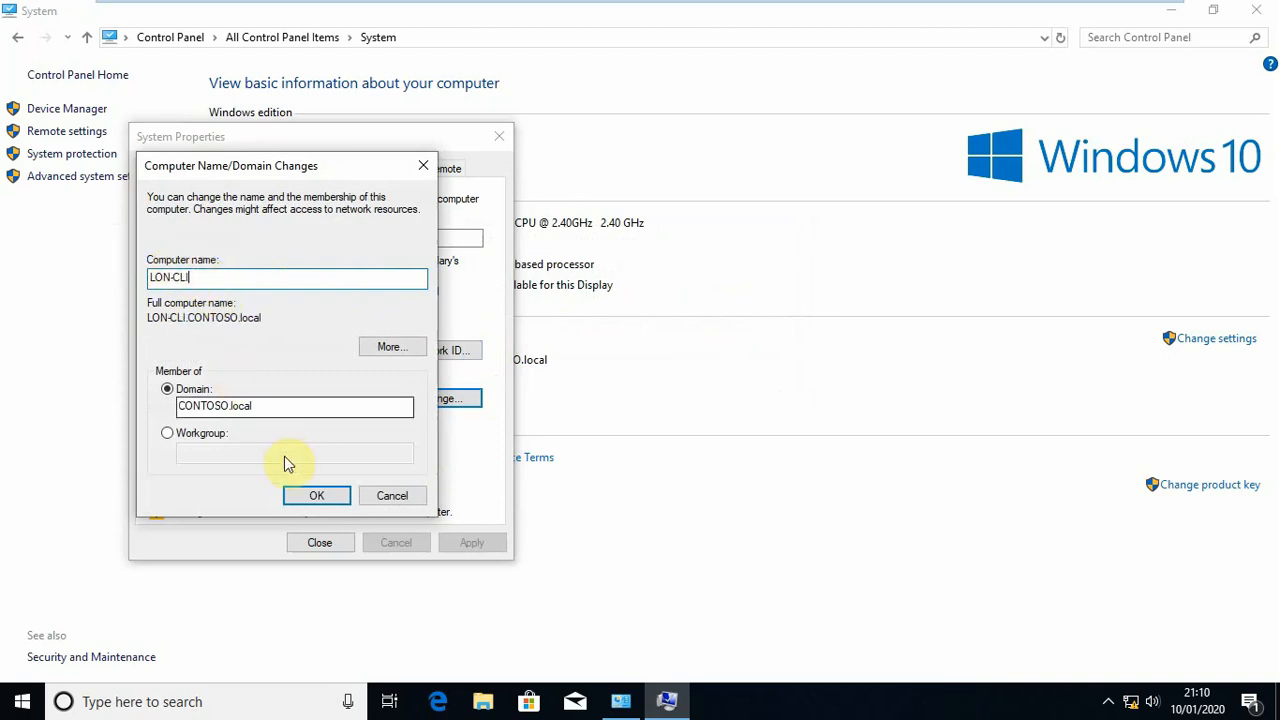
{"action": "left_click", "coordinate": [315, 497]}
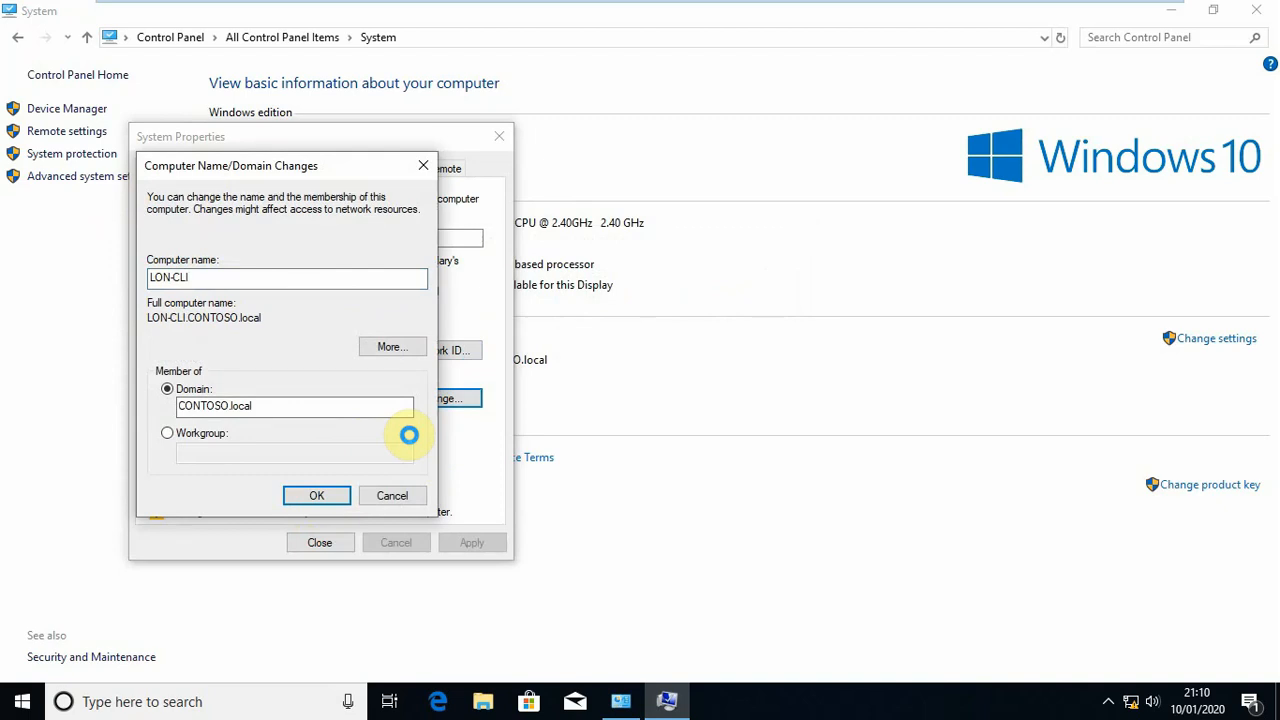
{"action": "left_click", "coordinate": [316, 494]}
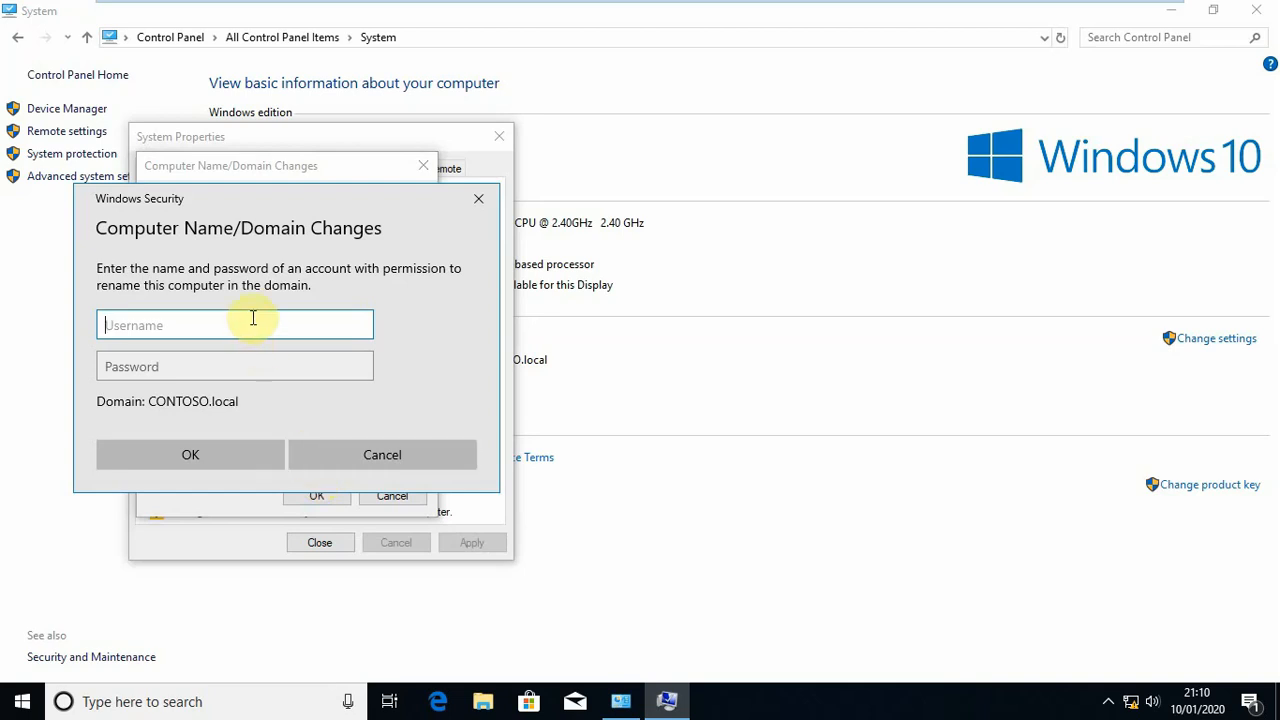
{"action": "type", "text": "co"}
{"action": "key", "text": "BackSpace"}
{"action": "left_click", "coordinate": [477, 203]}
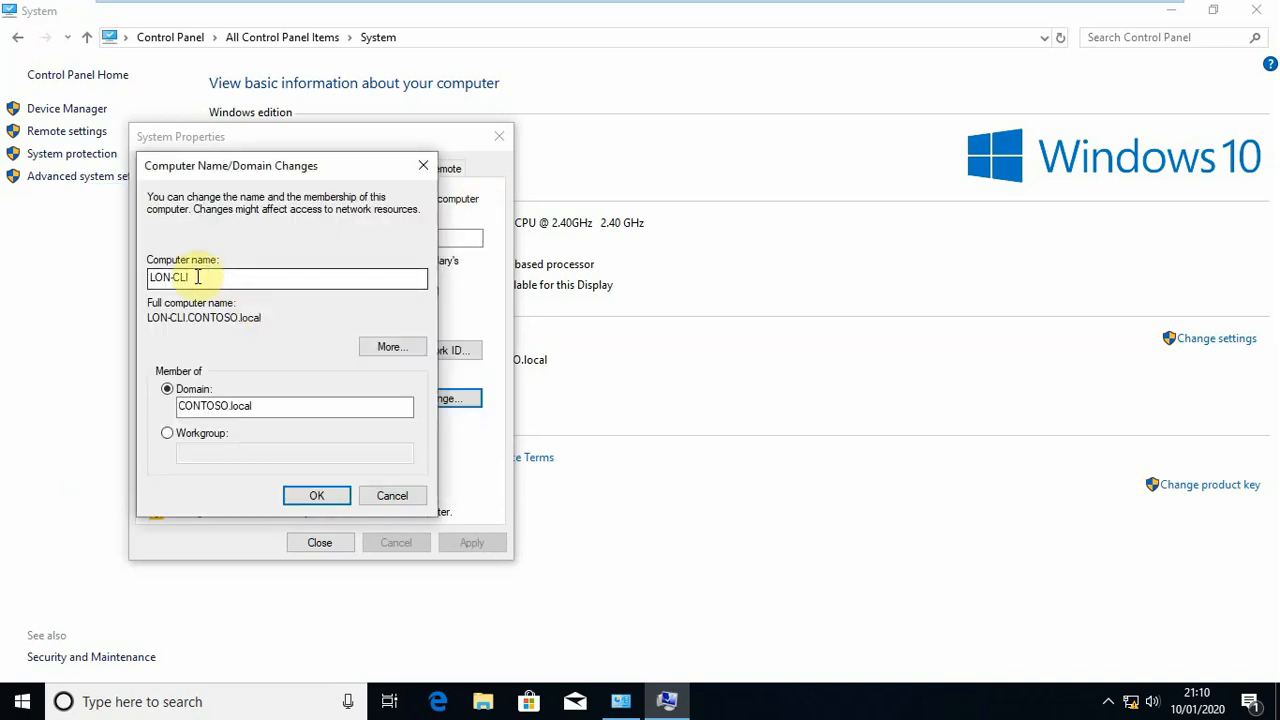
Submit the computer name LON-CLI and authorise the rename with the contoso\admin username and the account password
{"action": "double_click", "coordinate": [196, 276]}
{"action": "left_click", "coordinate": [310, 496]}
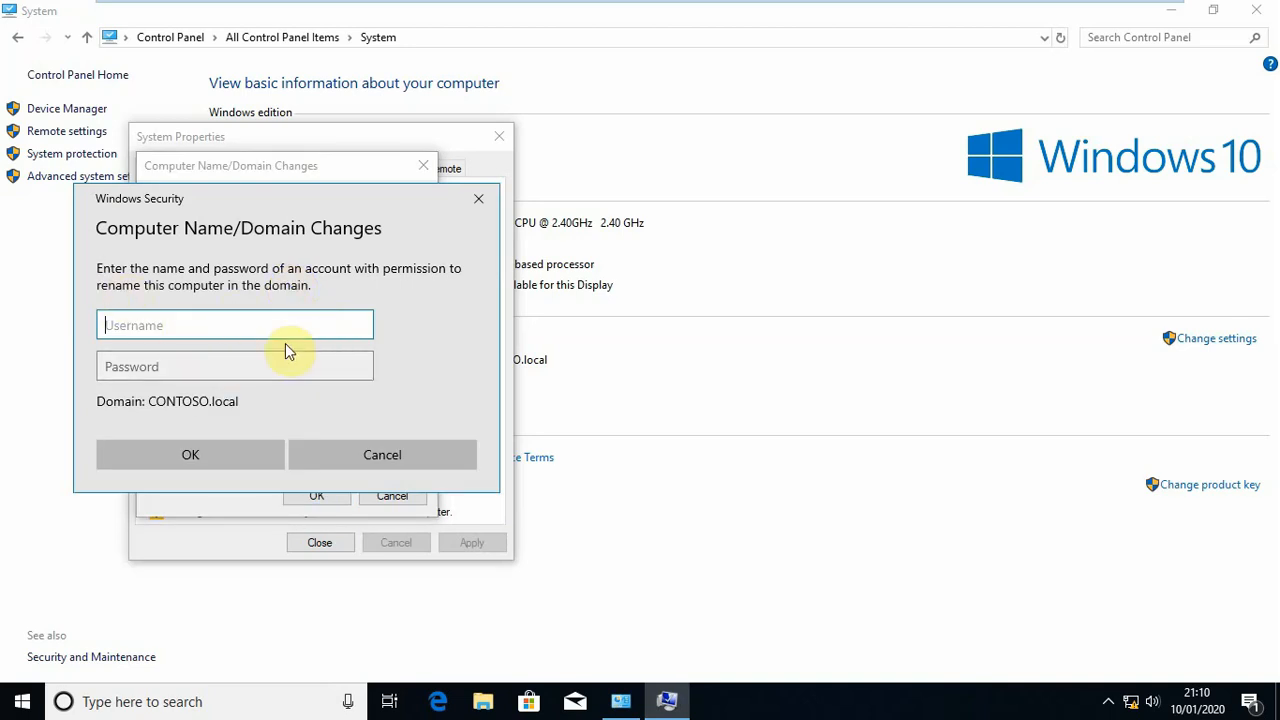
{"action": "type", "text": "contoso"}
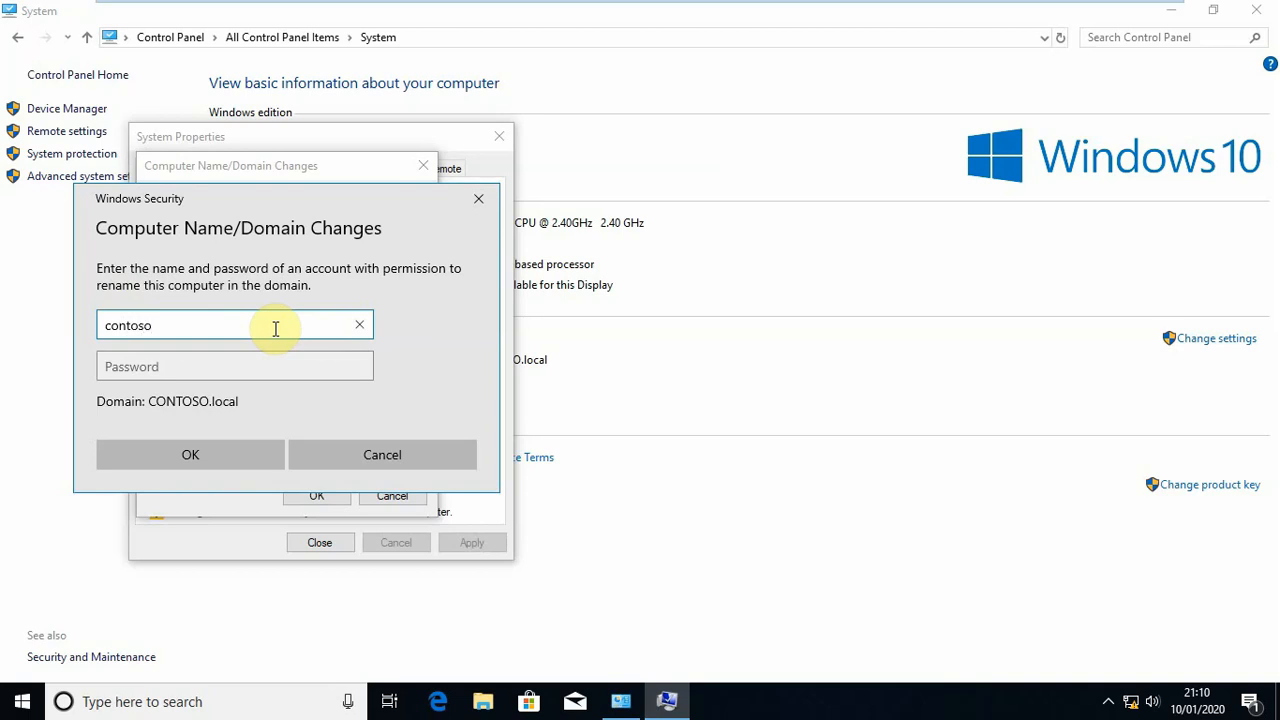
{"action": "type", "text": "\\admin"}
{"action": "key", "text": "Tab"}
{"action": "type", "text": "••••••••••"}
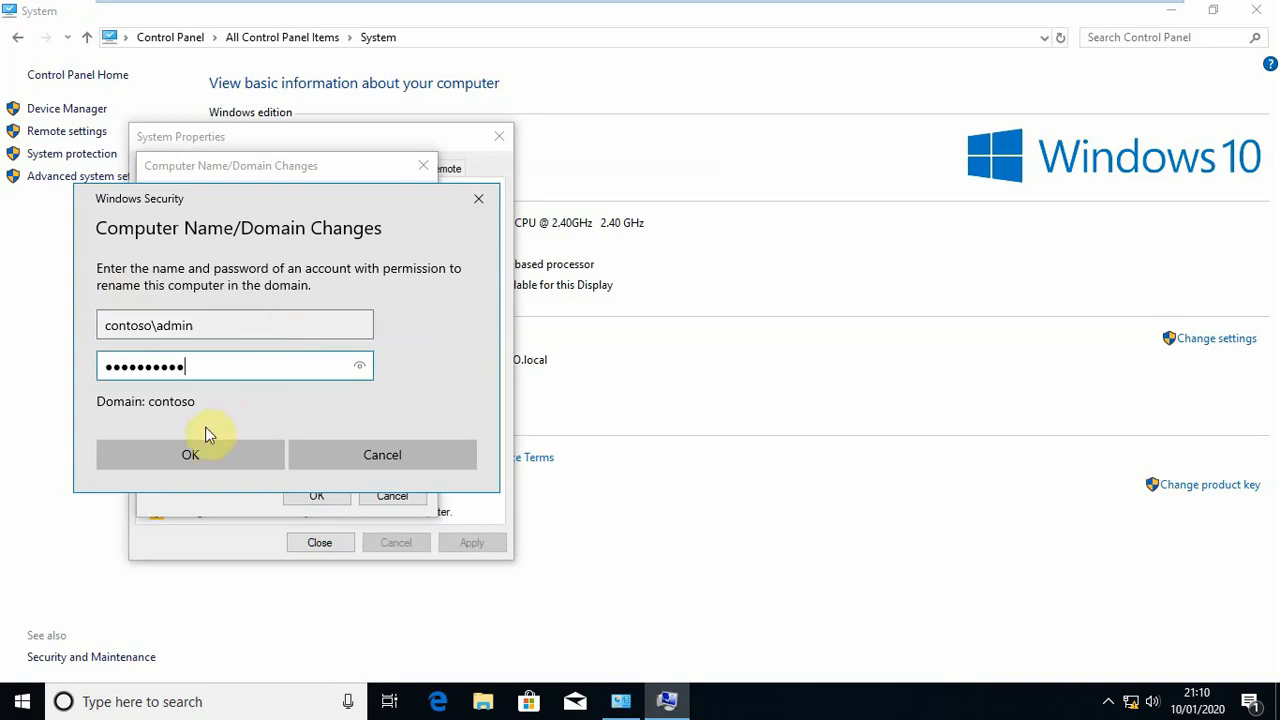
{"action": "left_click", "coordinate": [196, 454]}
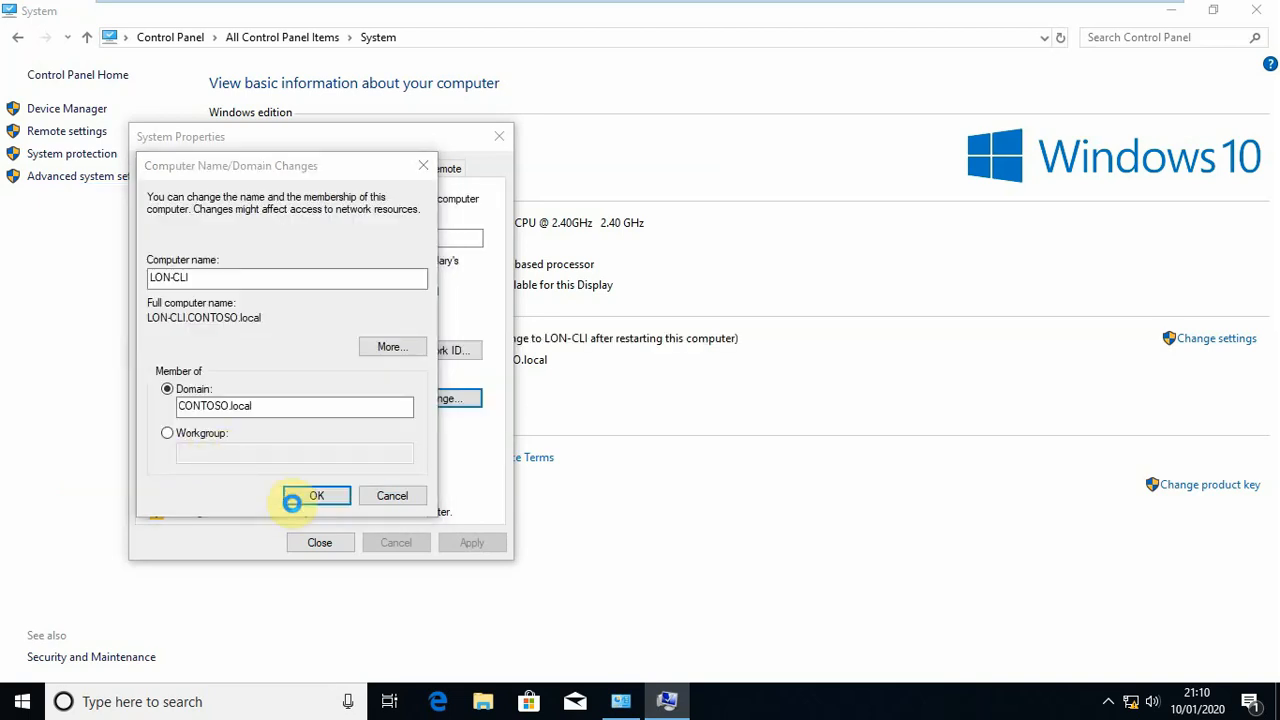
Acknowledge the restart notice, close the System Properties and restart the computer immediately
{"action": "left_click", "coordinate": [291, 500]}
{"action": "left_click", "coordinate": [752, 379]}
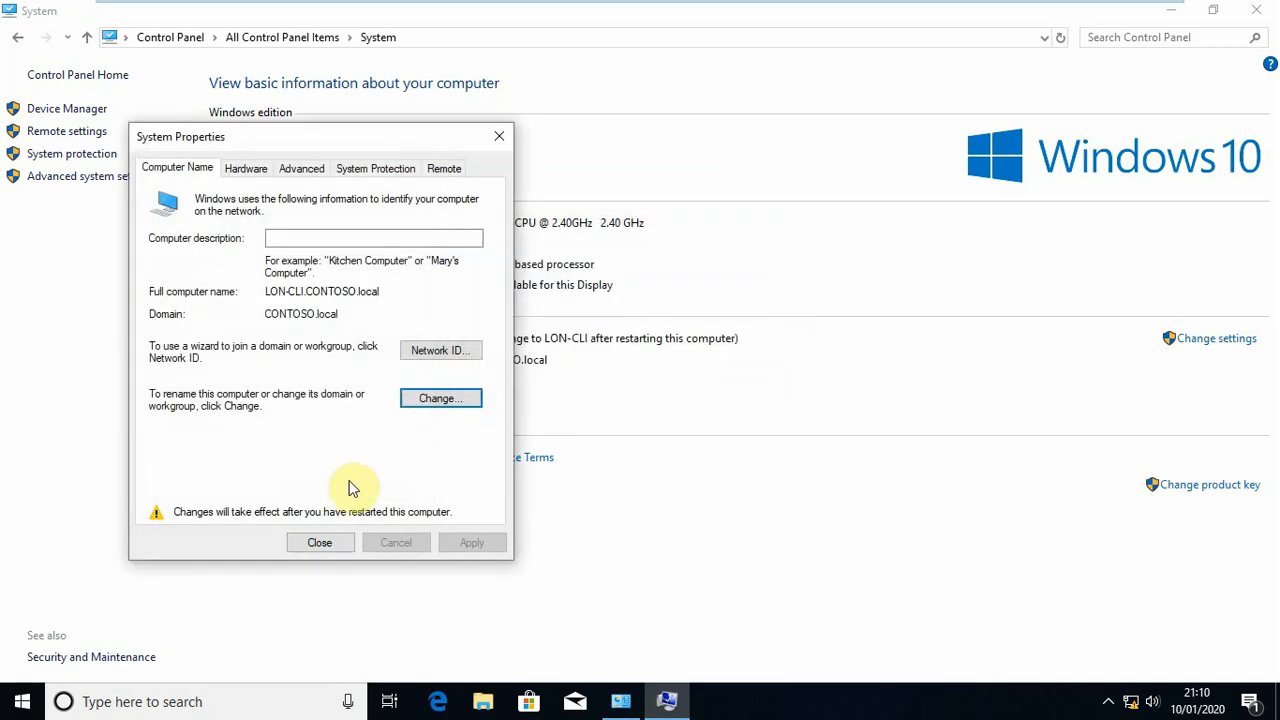
{"action": "left_click", "coordinate": [334, 545]}
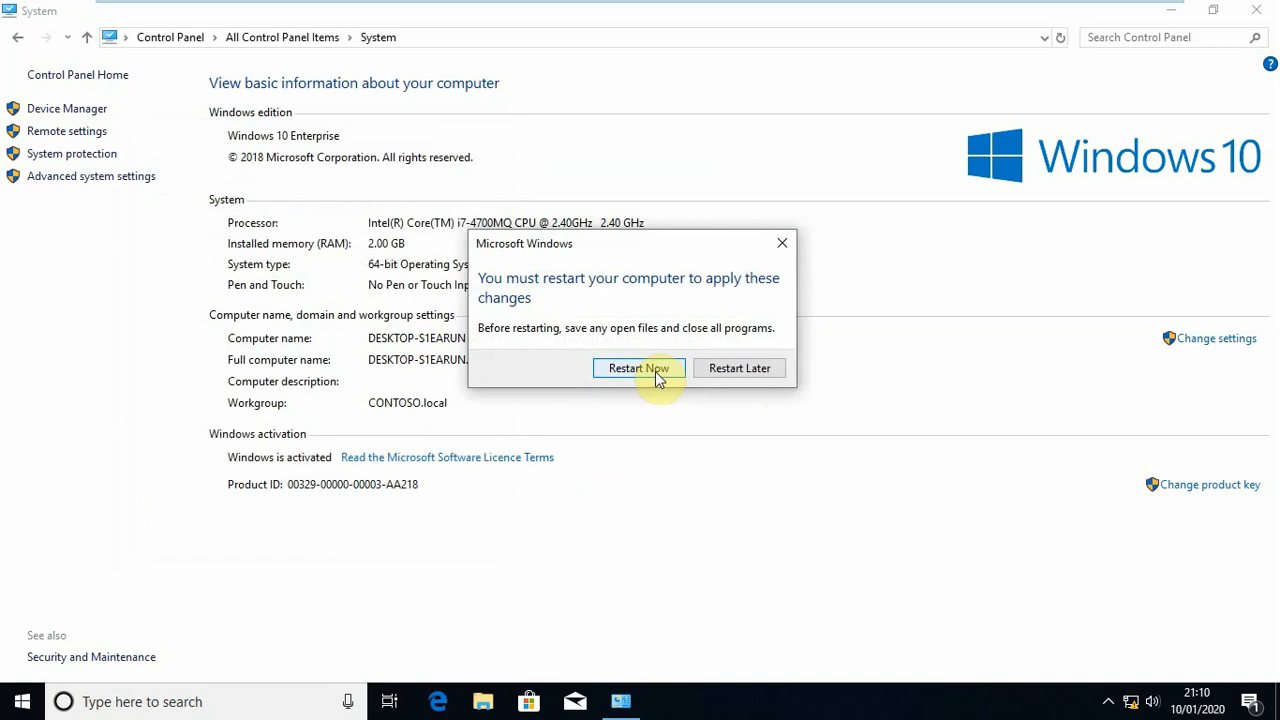
{"action": "left_click", "coordinate": [621, 372]}
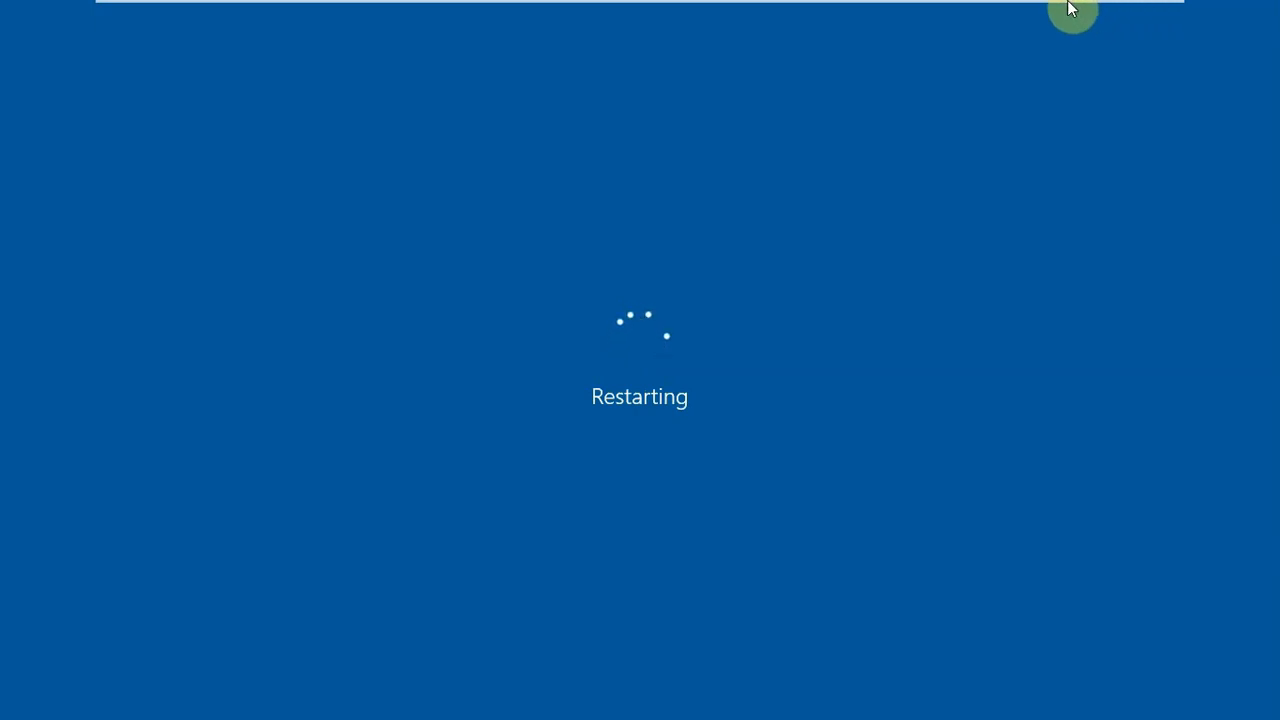
{"action": "left_click", "coordinate": [1111, 16]}
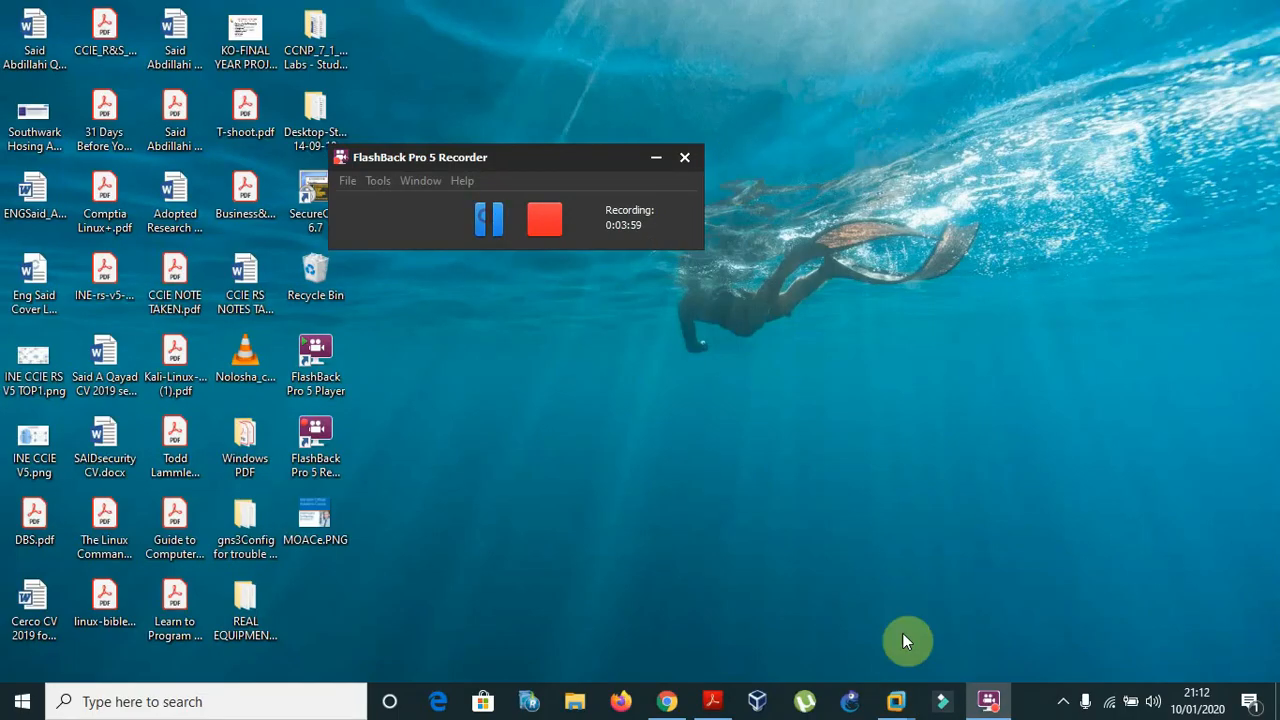
{"action": "left_click", "coordinate": [901, 714]}
{"action": "left_click", "coordinate": [942, 643]}
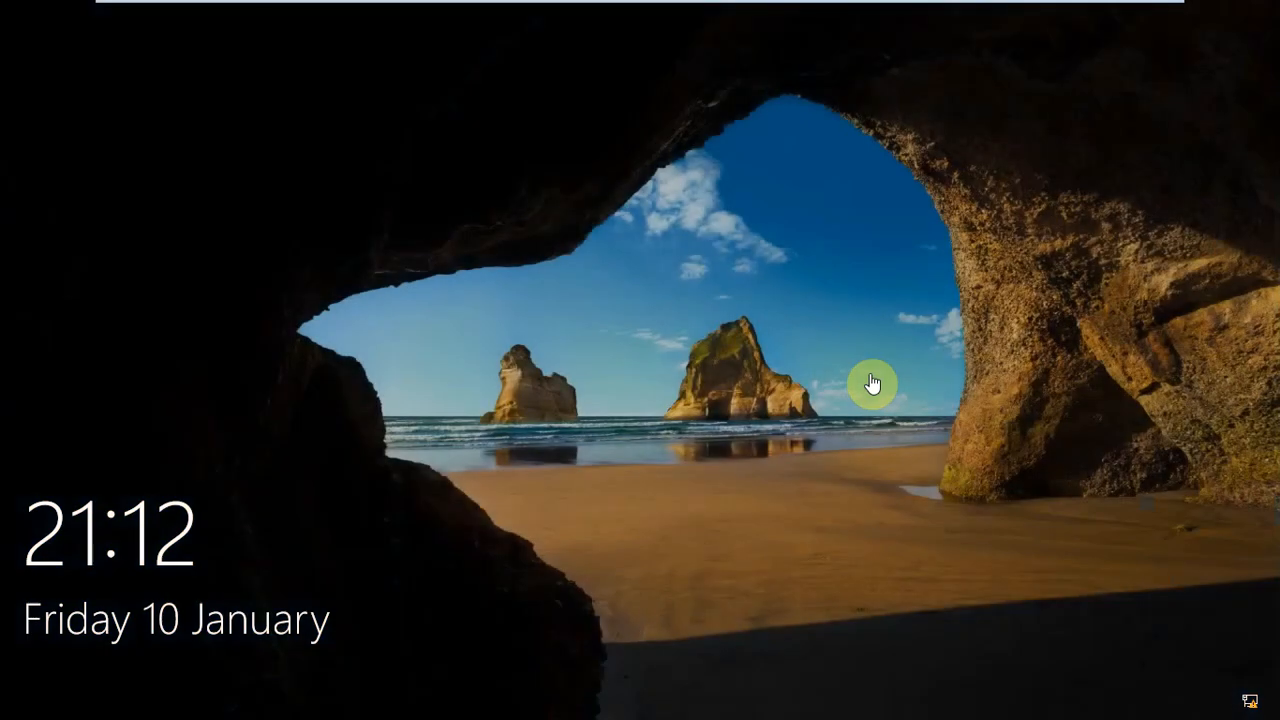
Sign in to the Windows 10 computer as another user with the contoso\admin username and the account password
{"action": "left_click", "coordinate": [795, 355]}
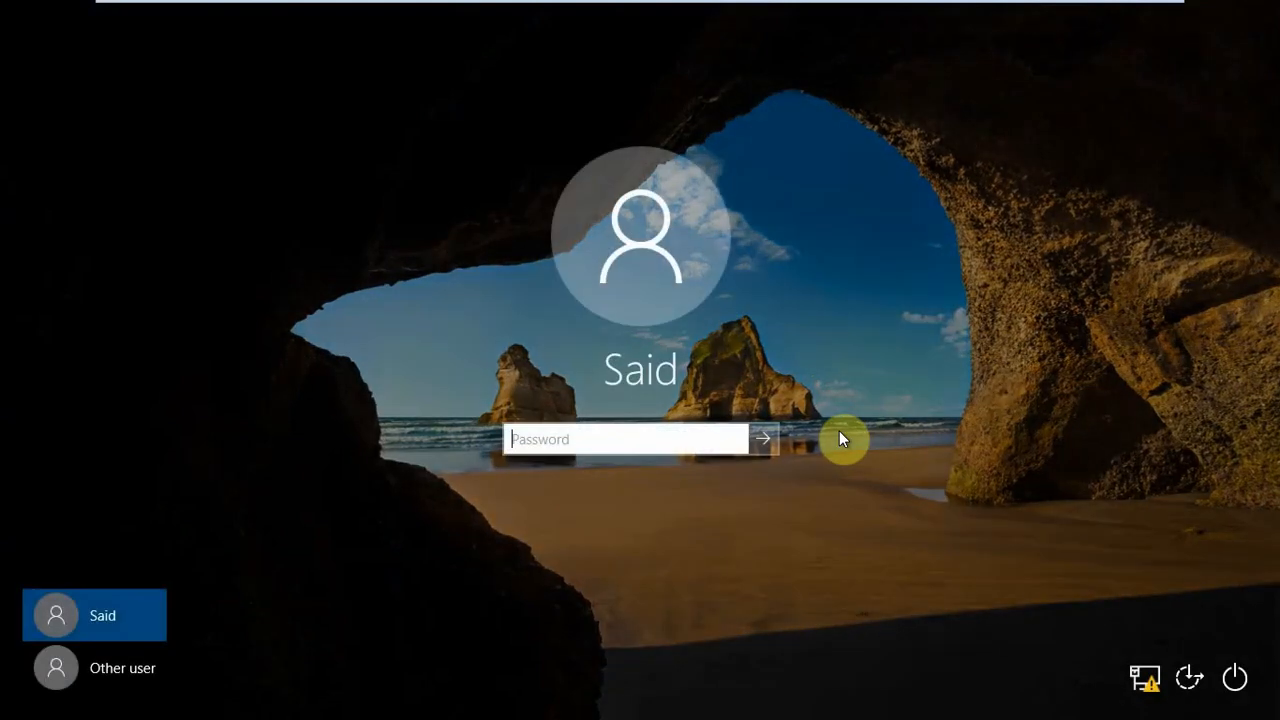
{"action": "left_click", "coordinate": [152, 670]}
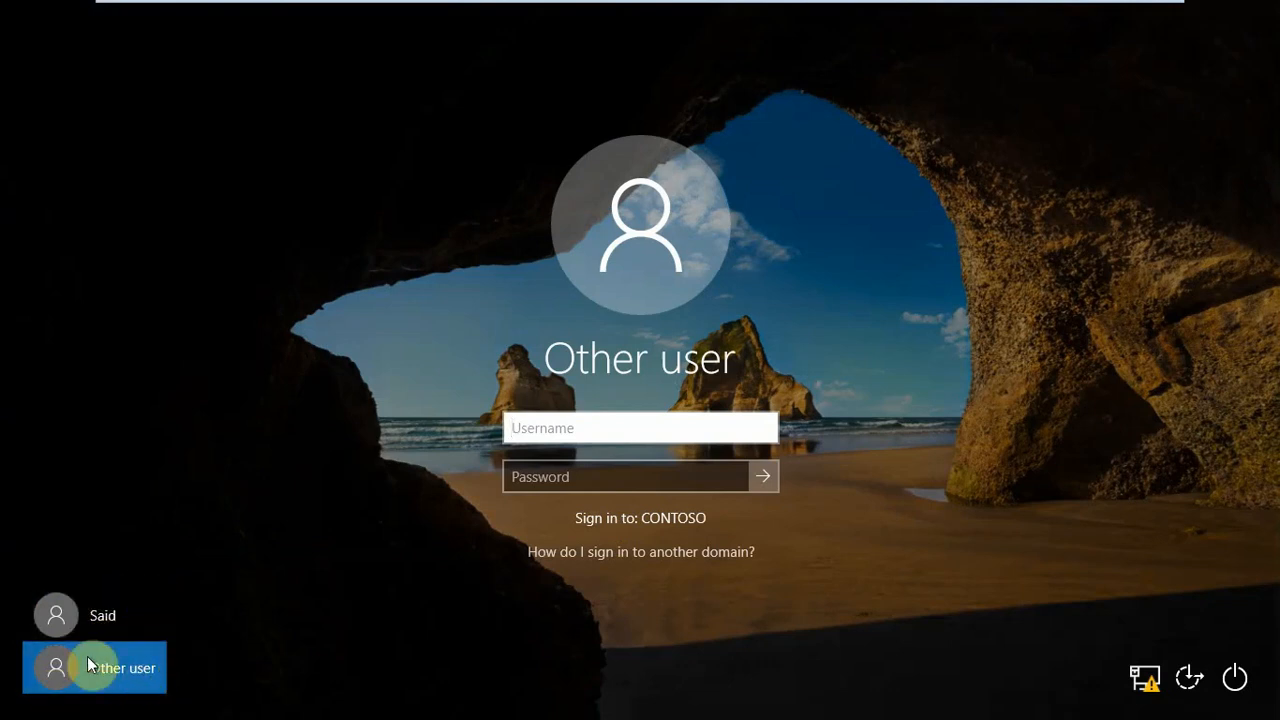
{"action": "left_click", "coordinate": [652, 428]}
{"action": "type", "text": "contoso\\"}
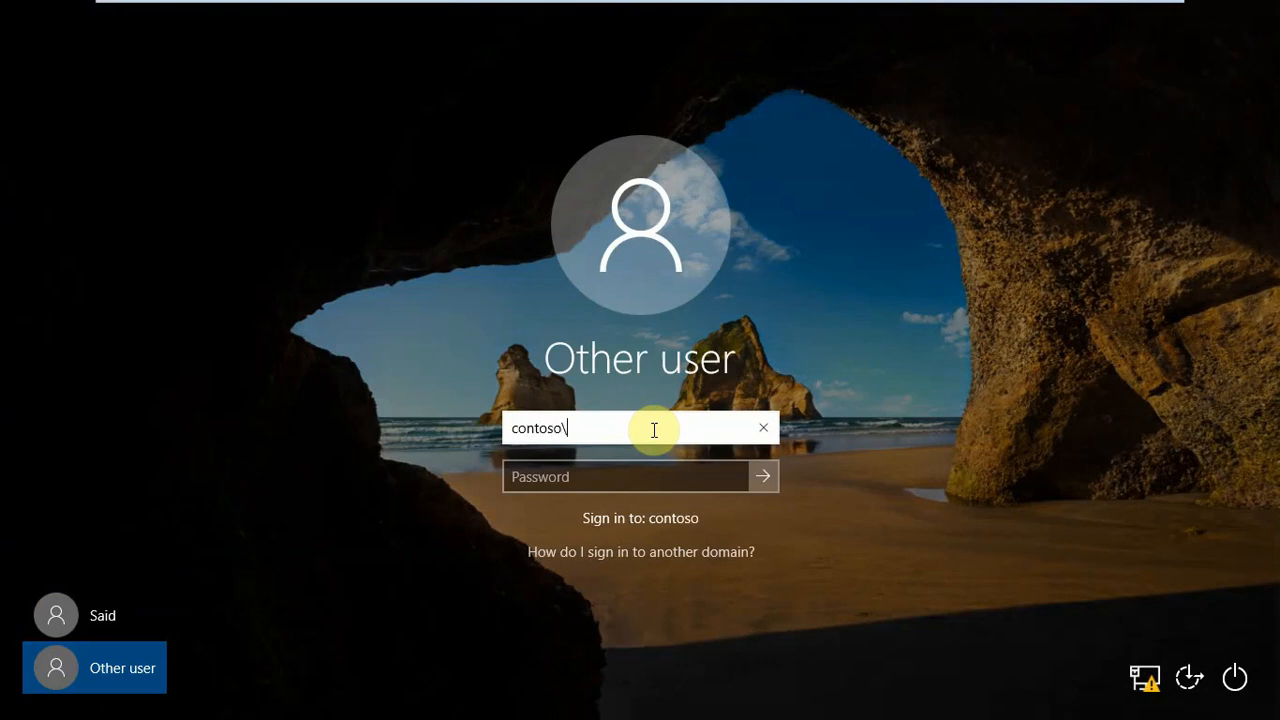
{"action": "type", "text": "admin"}
{"action": "key", "text": "Tab"}
{"action": "type", "text": "Pa$$w0rd"}
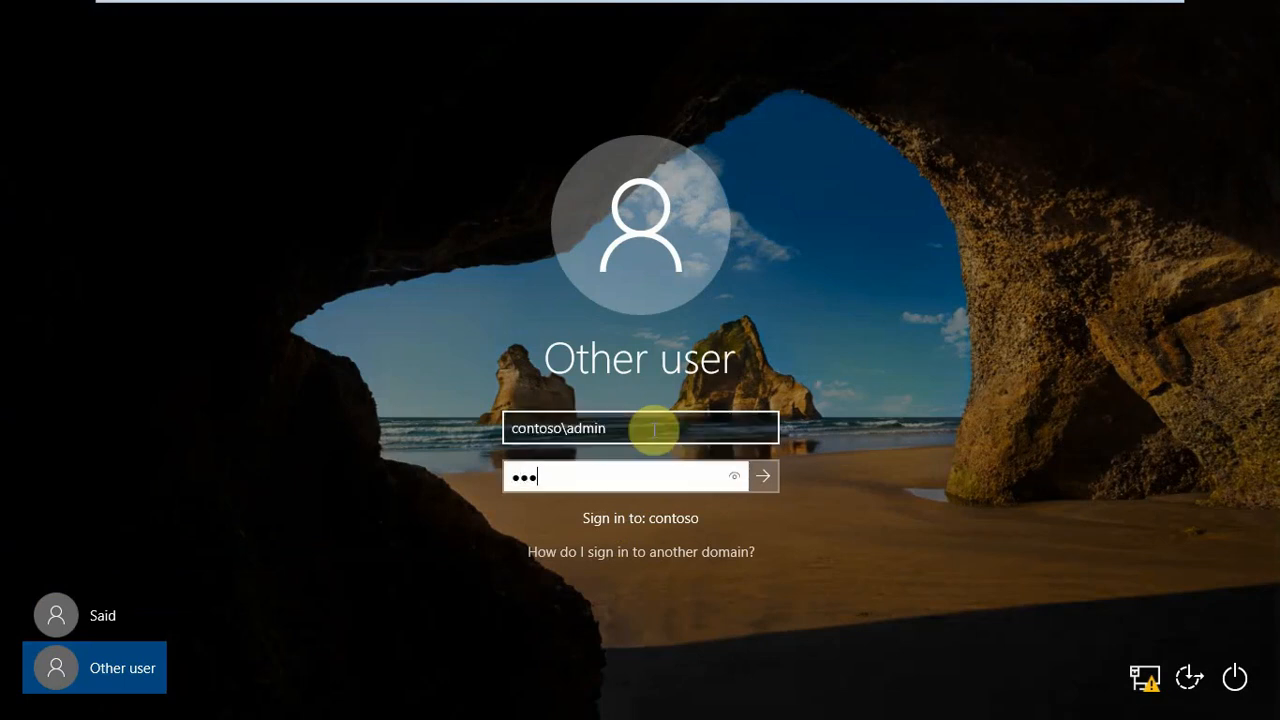
{"action": "type", "text": "12"}
{"action": "key", "text": "Return"}
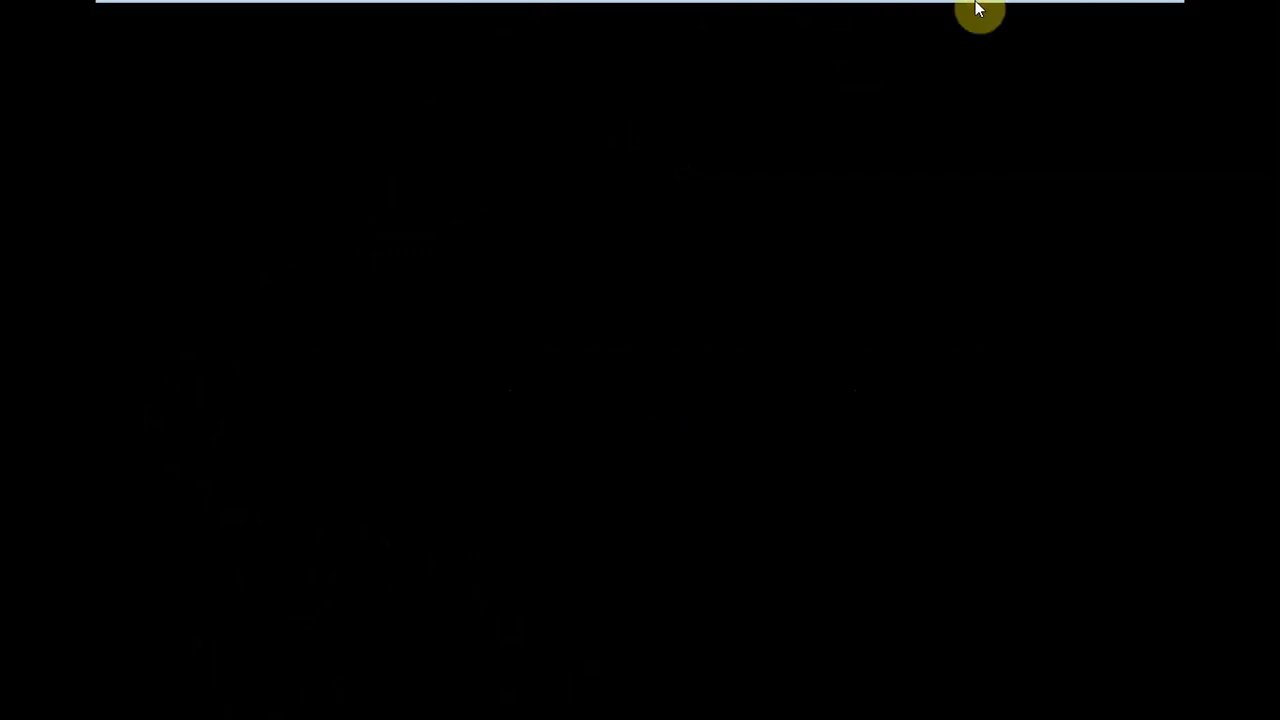
Switch to the windows 2016 R2 virtual machine and bring up its sign-in screen
{"action": "mouse_move", "coordinate": [977, 11]}
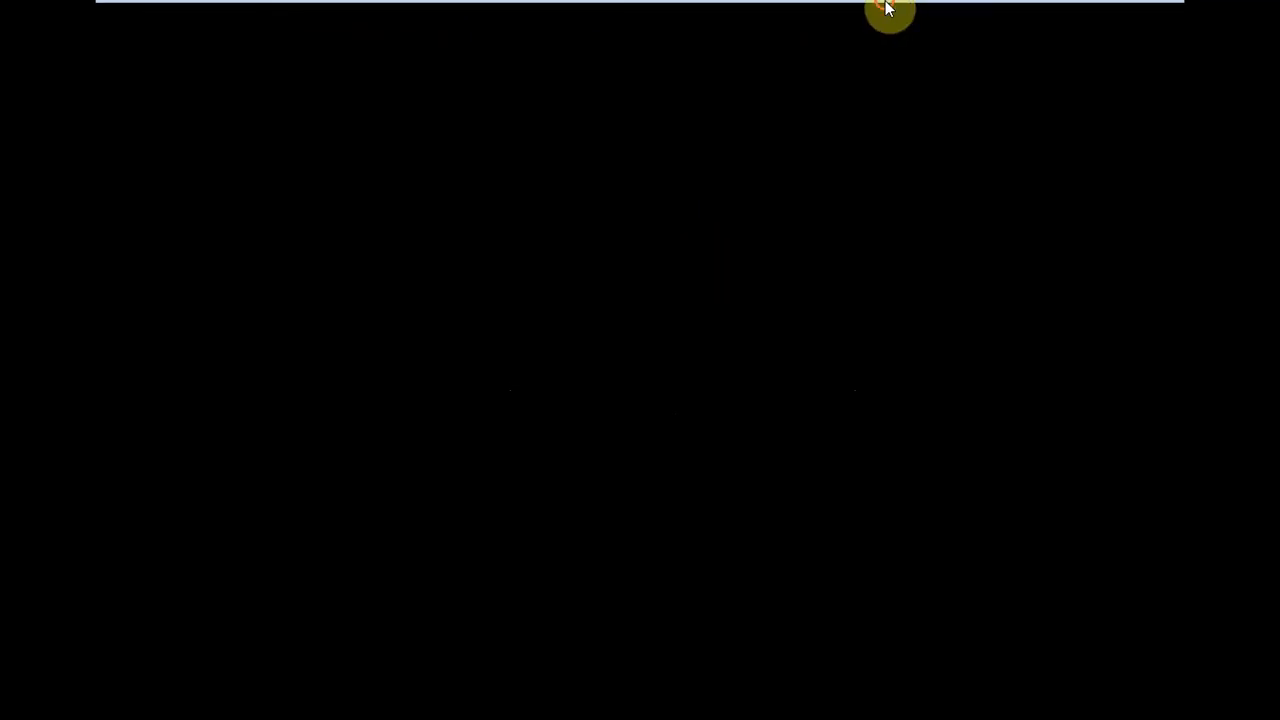
{"action": "mouse_move", "coordinate": [886, 11]}
{"action": "left_click", "coordinate": [762, 24]}
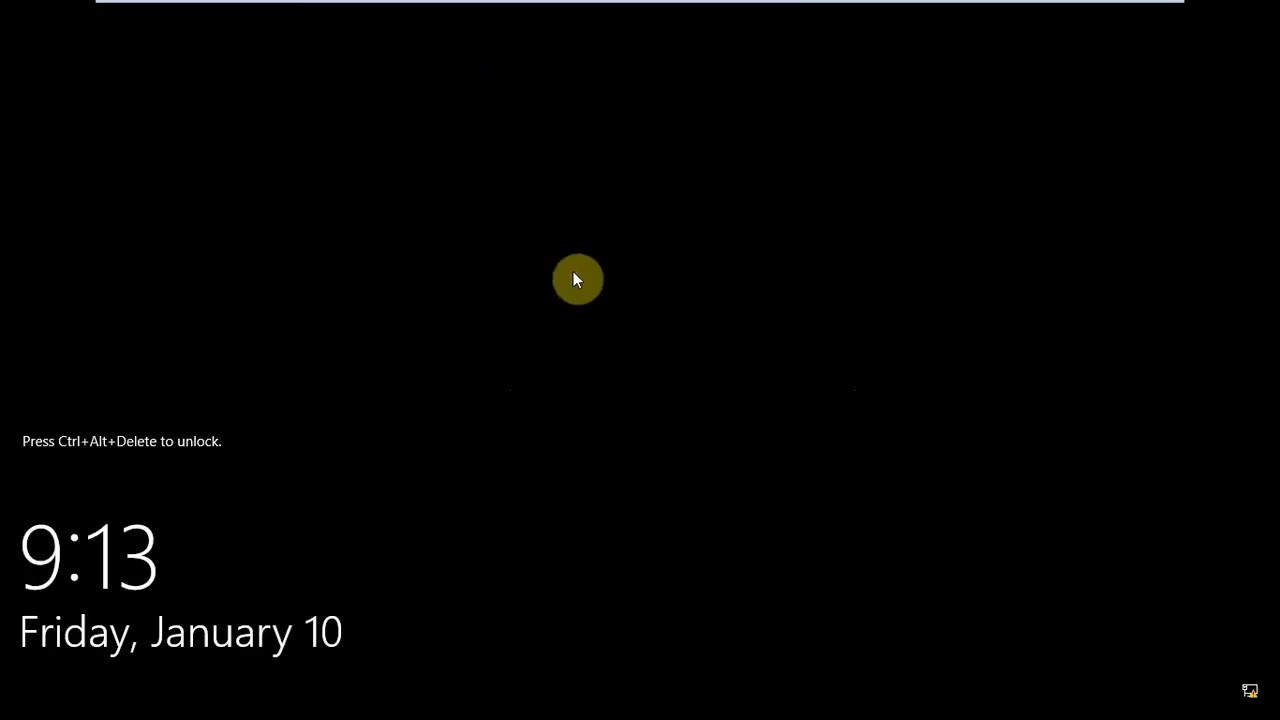
{"action": "mouse_move", "coordinate": [552, 5]}
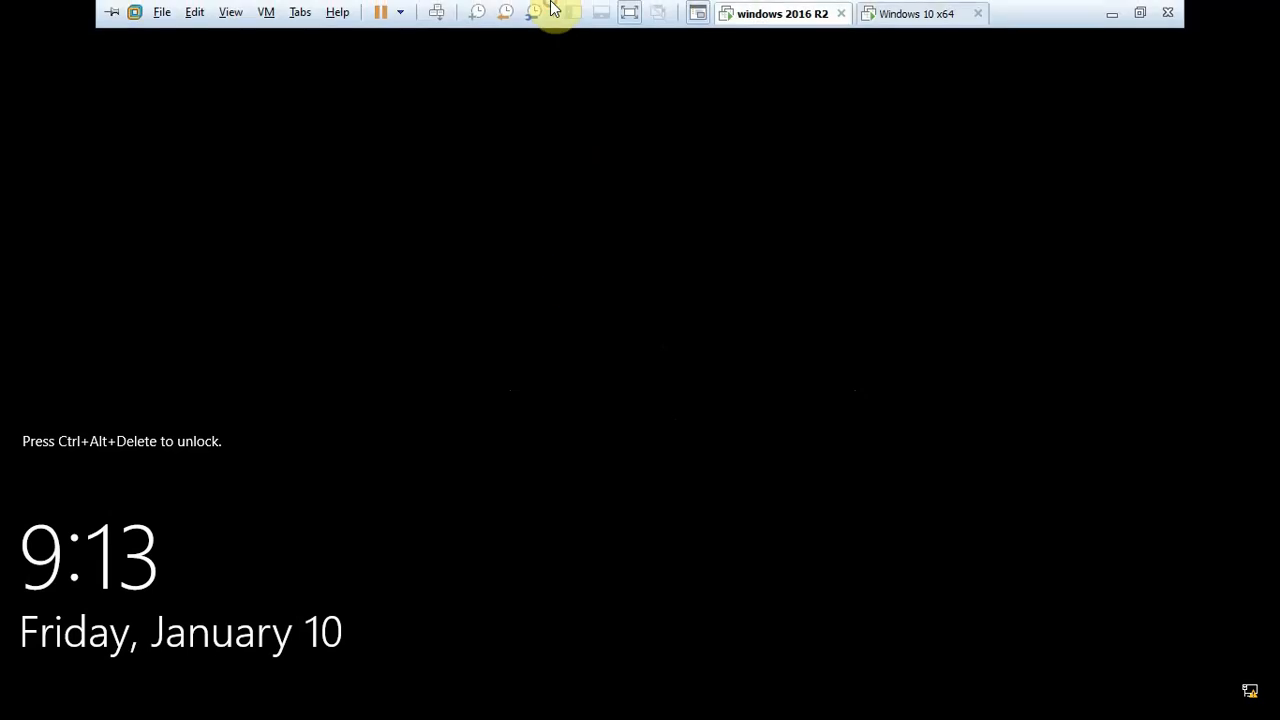
{"action": "left_click", "coordinate": [437, 12]}
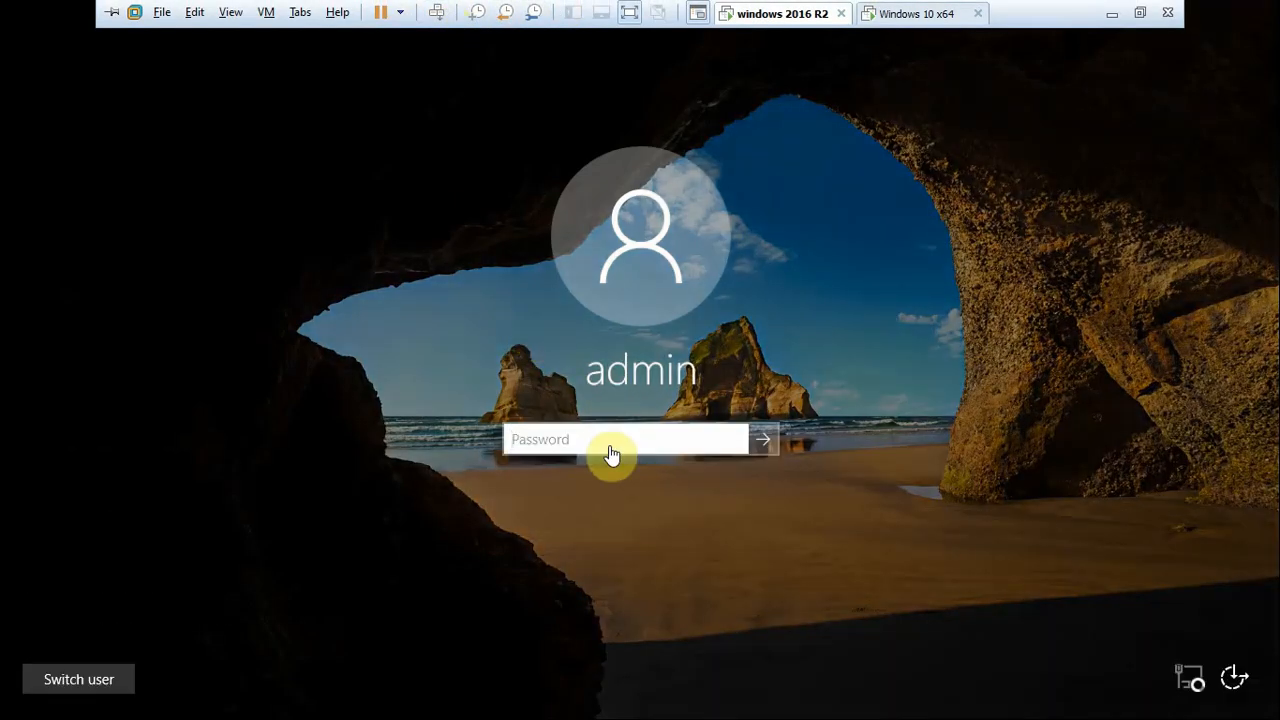
{"action": "left_click", "coordinate": [611, 450]}
{"action": "type", "text": "•••"}
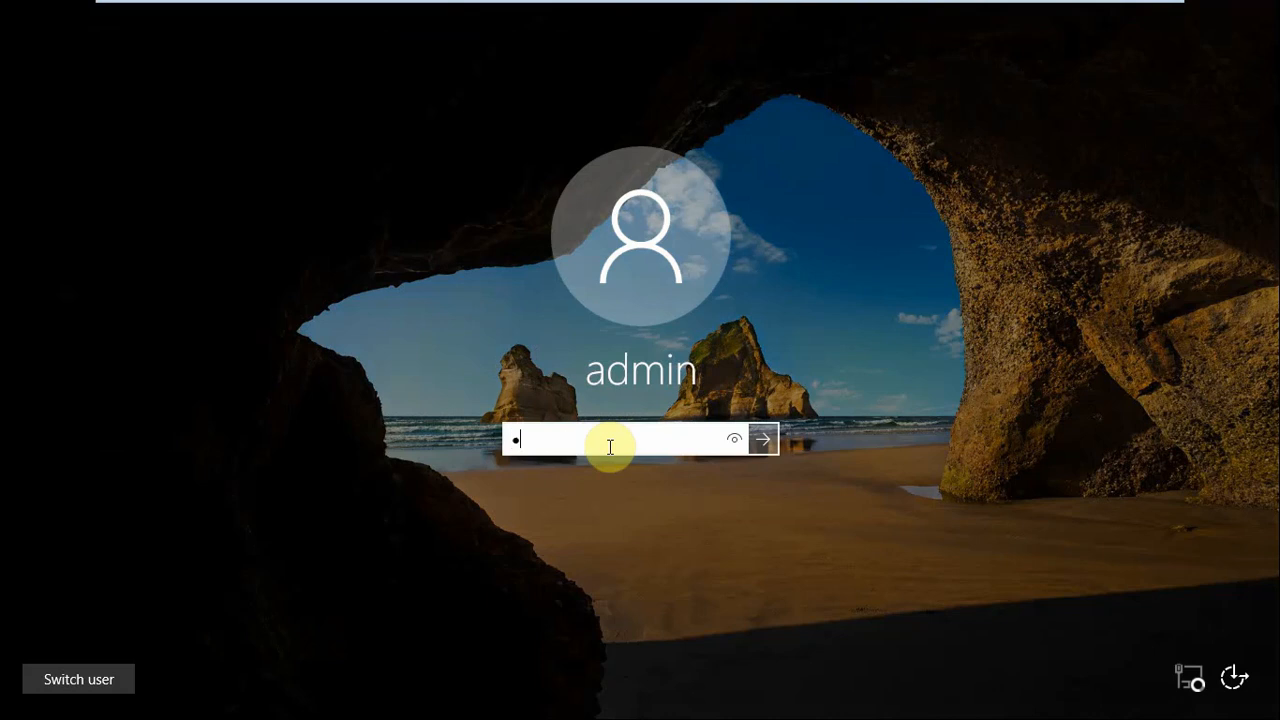
{"action": "key", "text": "BackSpace"}
{"action": "key", "text": "BackSpace"}
{"action": "key", "text": "BackSpace"}
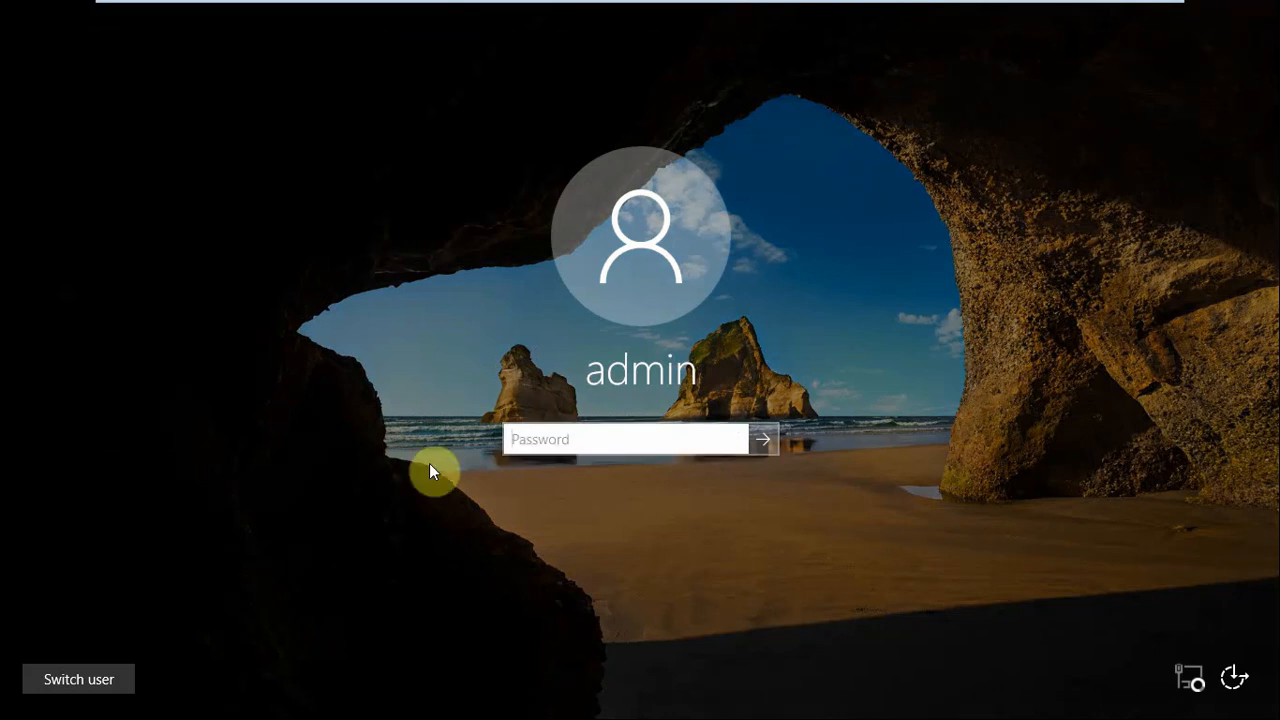
Switch user on the locked server and choose to sign in as another user
{"action": "left_click", "coordinate": [101, 684]}
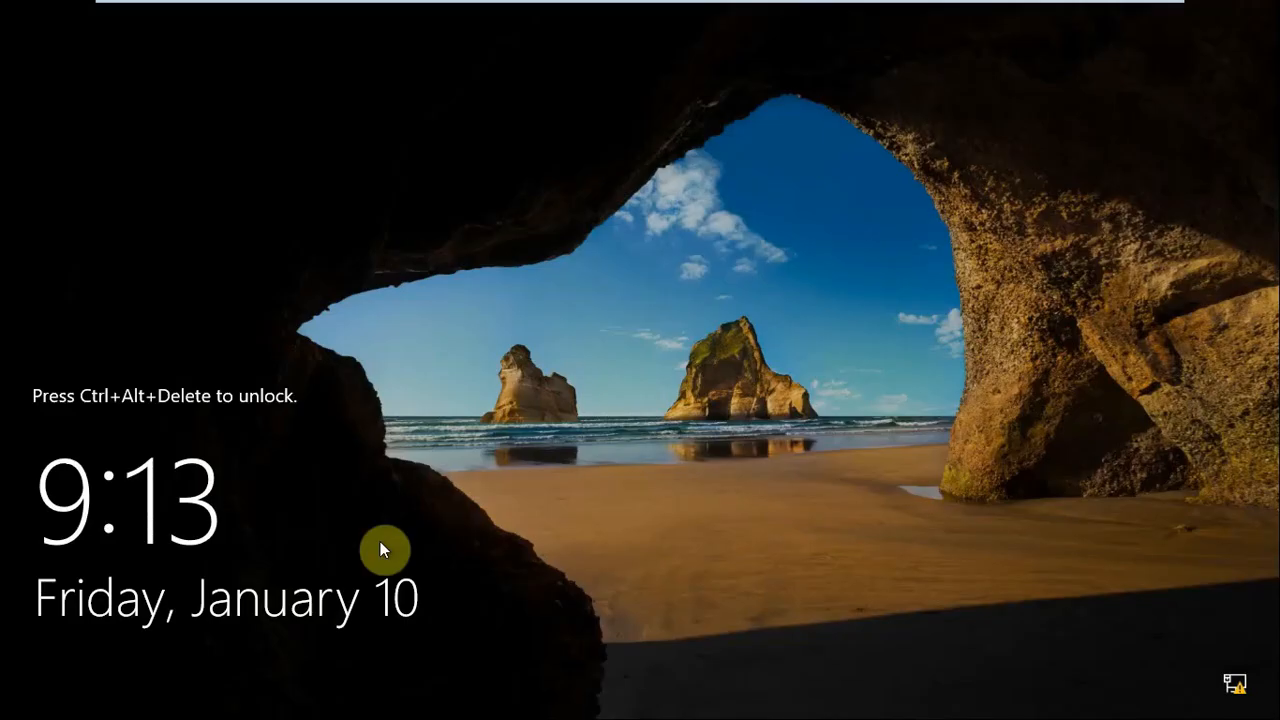
{"action": "mouse_move", "coordinate": [449, 6]}
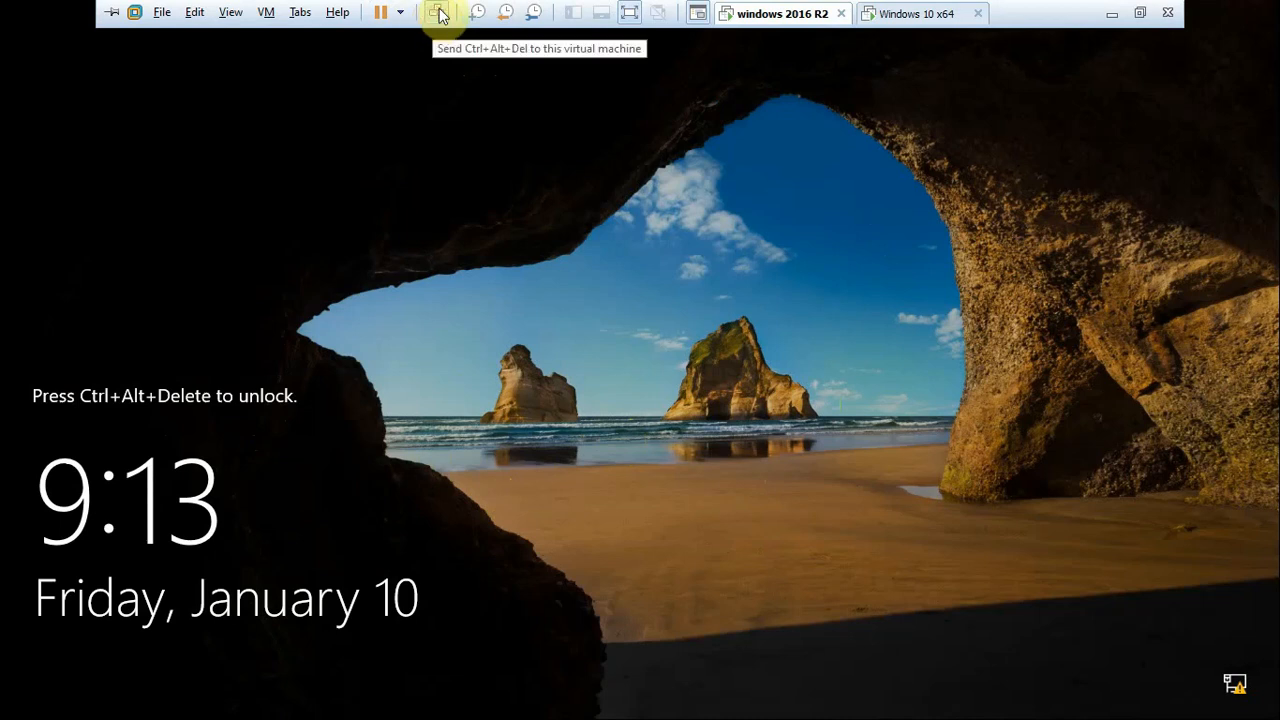
{"action": "left_click", "coordinate": [437, 15]}
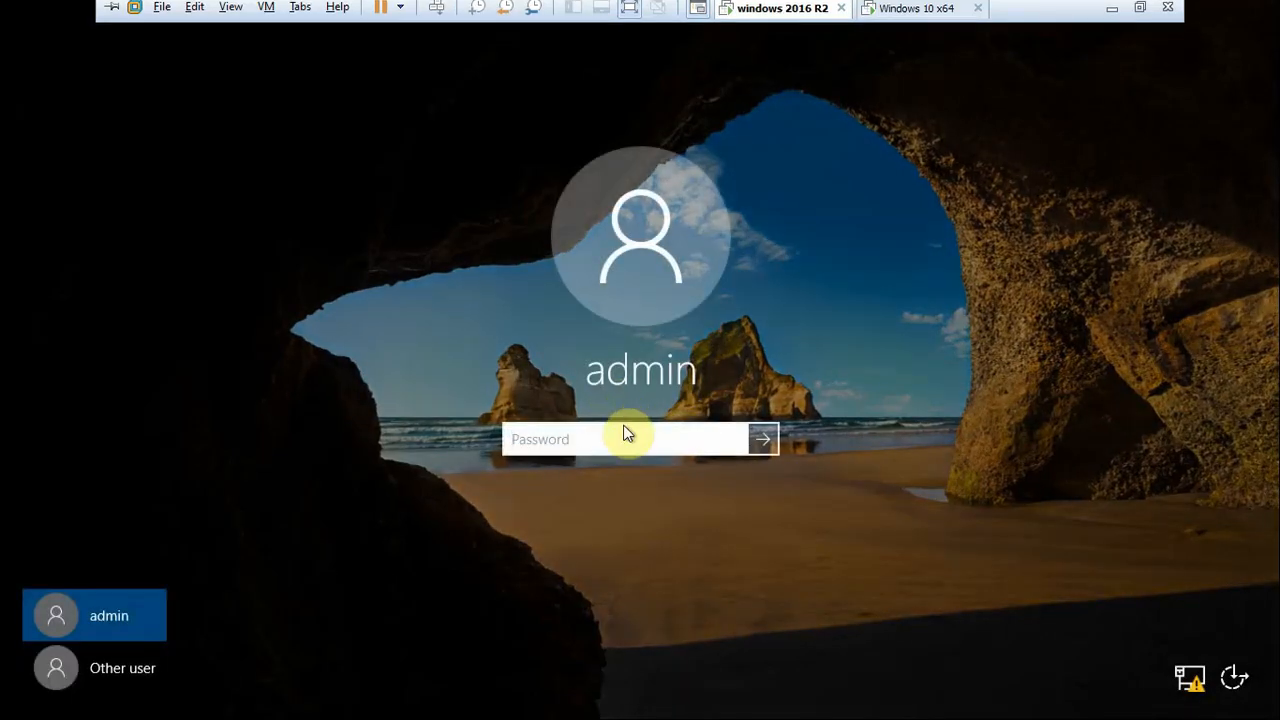
{"action": "left_click", "coordinate": [624, 436]}
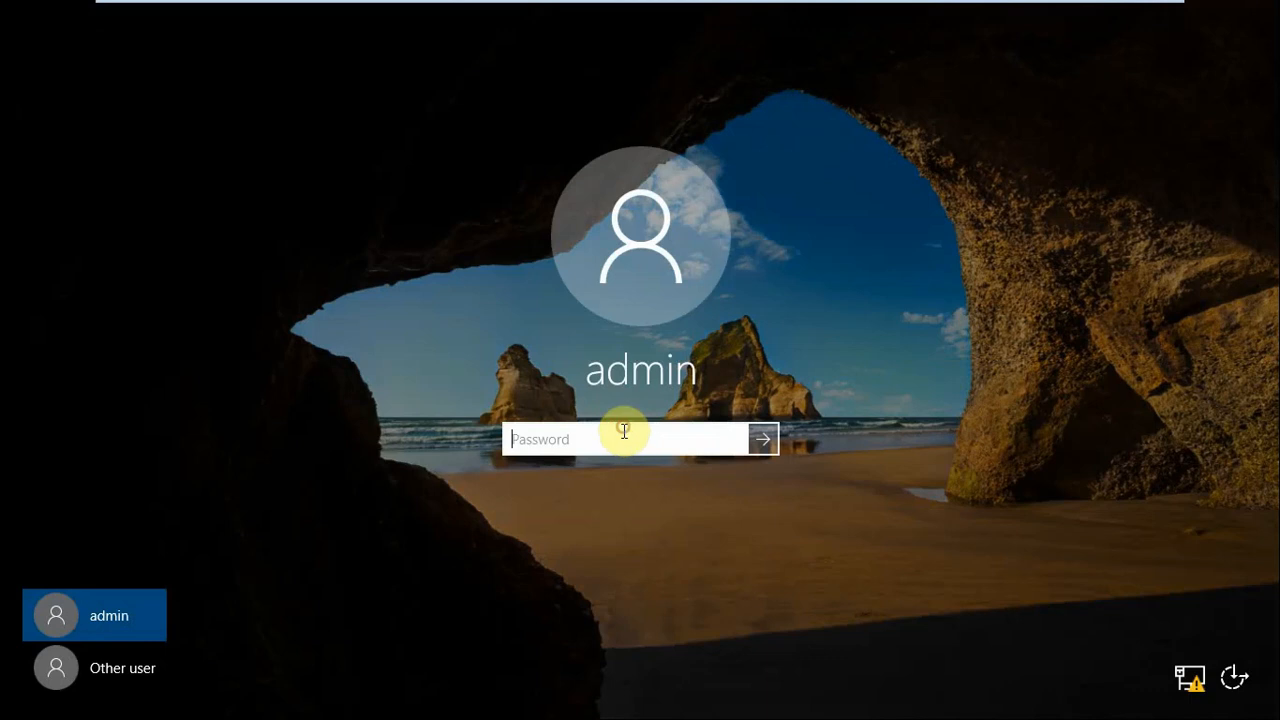
{"action": "left_click", "coordinate": [103, 666]}
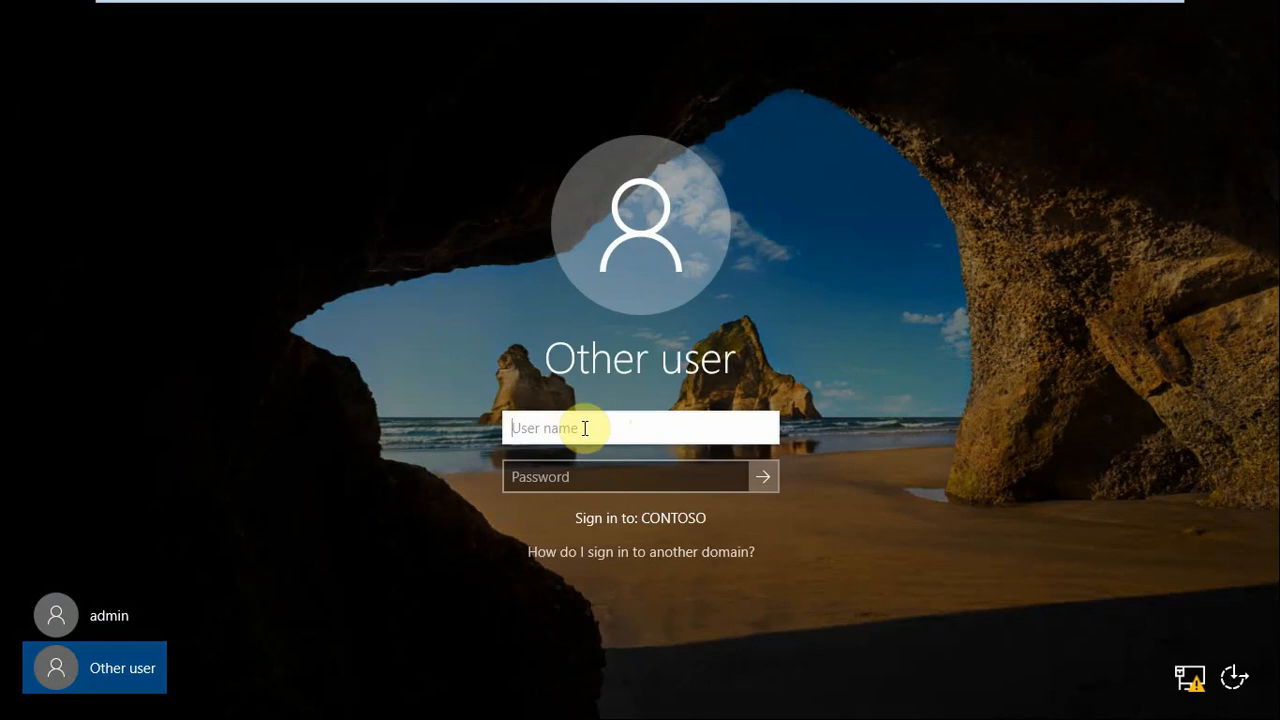
Sign in to the server with the contoso\admin username and the account password
{"action": "type", "text": "contoso"}
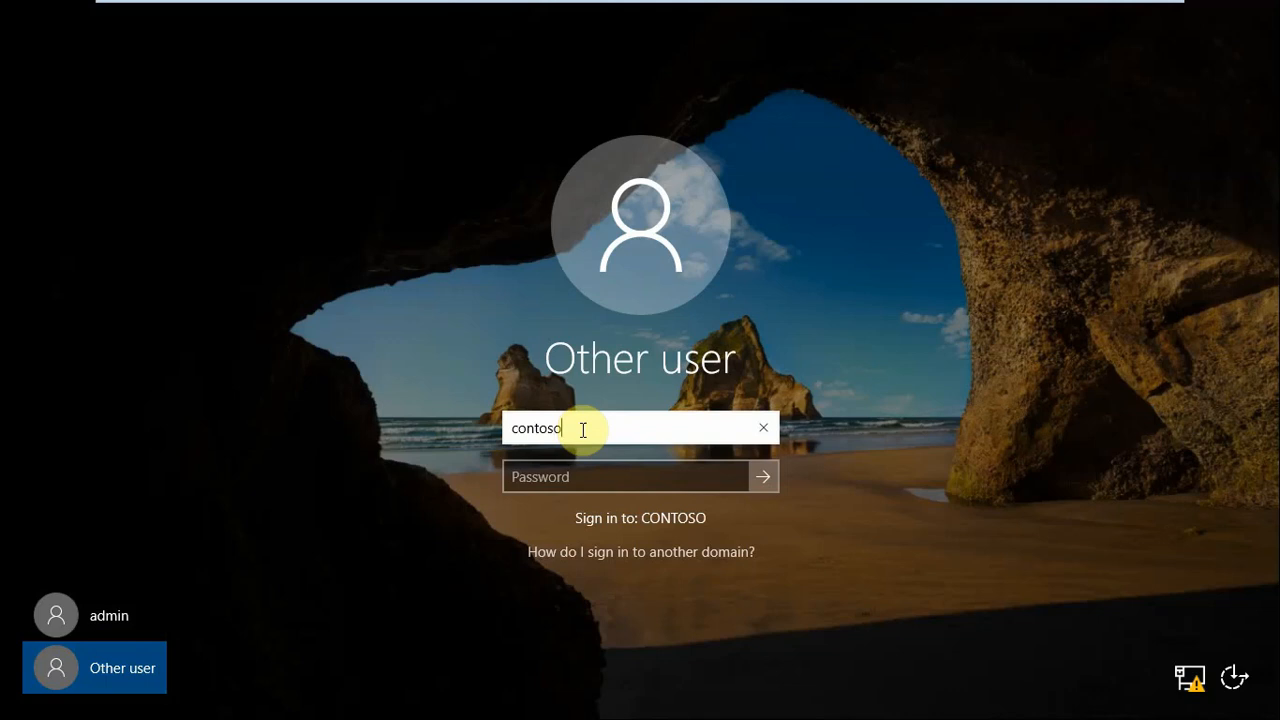
{"action": "type", "text": "\\admin"}
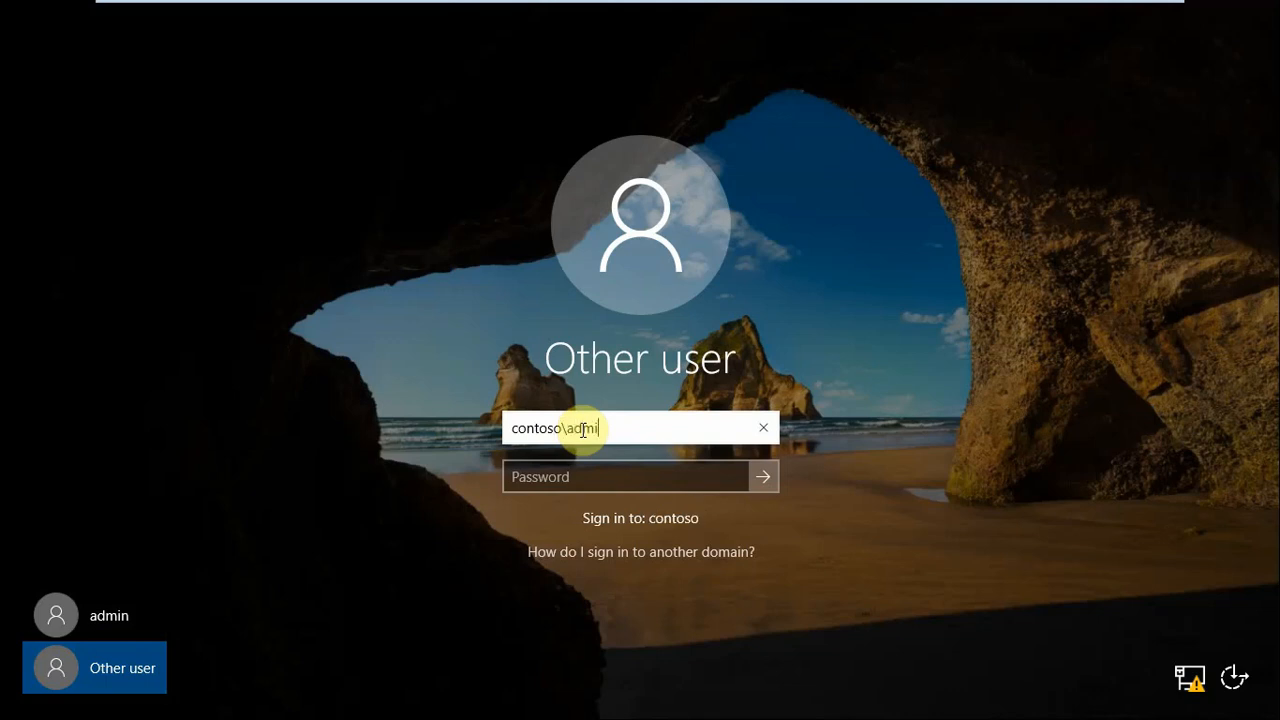
{"action": "left_click", "coordinate": [578, 477]}
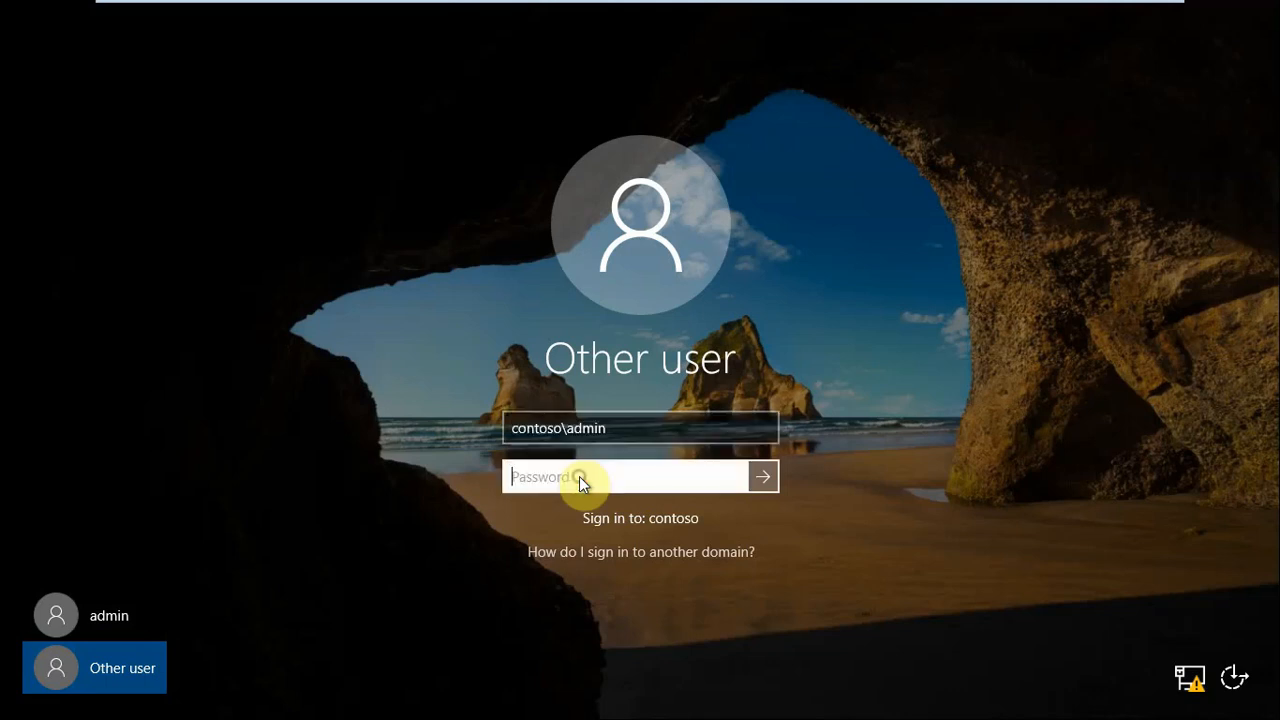
{"action": "type", "text": "••••••••••"}
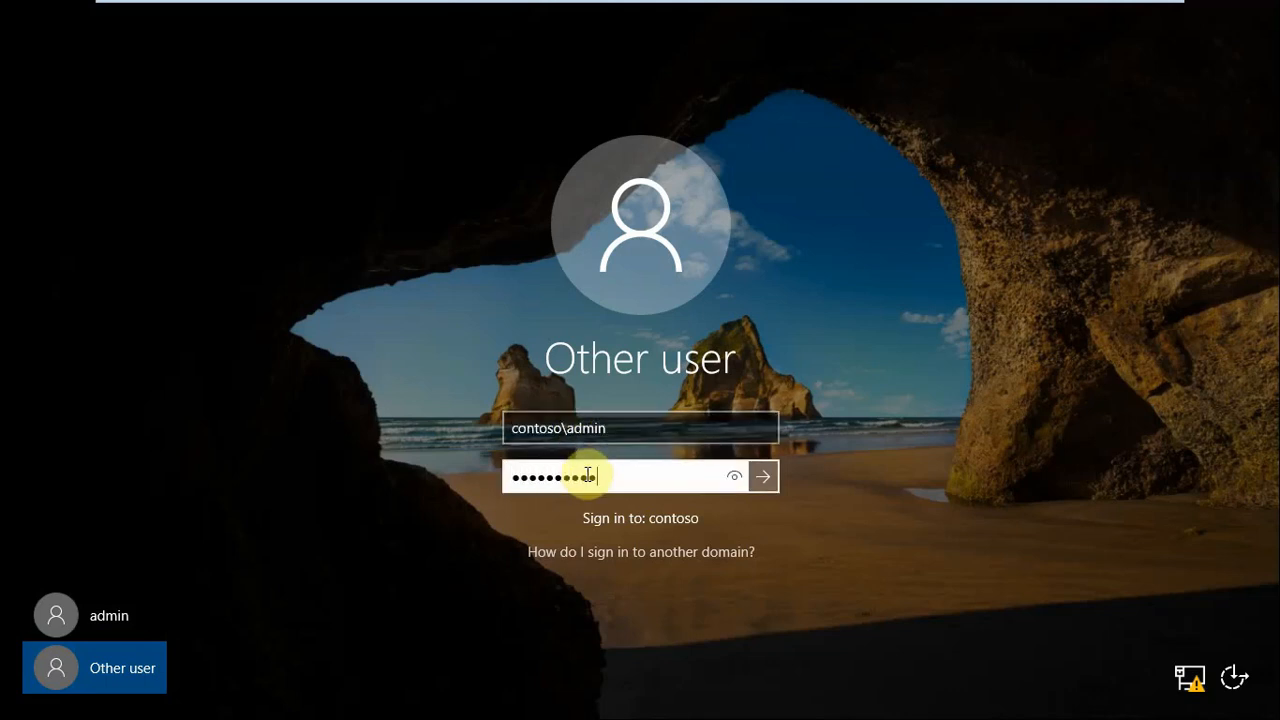
{"action": "key", "text": "Return"}
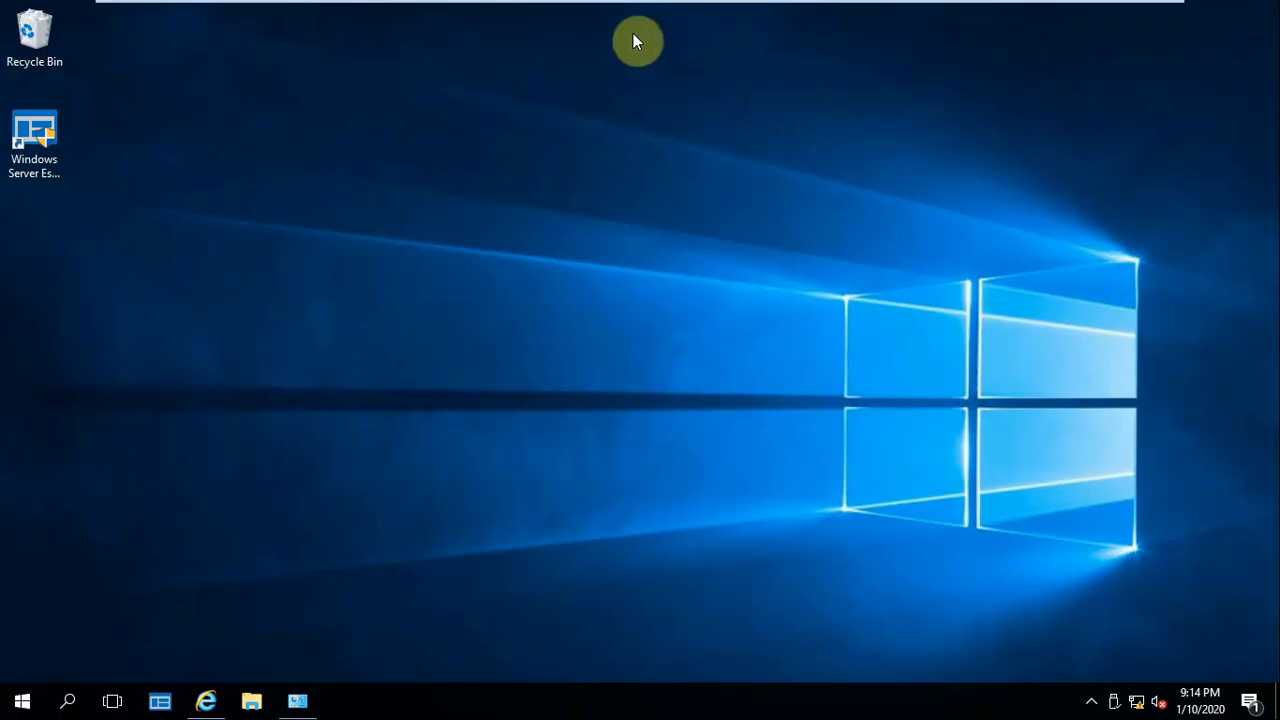
Return to the Windows 10 x64 virtual machine and accept the VMware Tools request to log off
{"action": "mouse_move", "coordinate": [580, 8]}
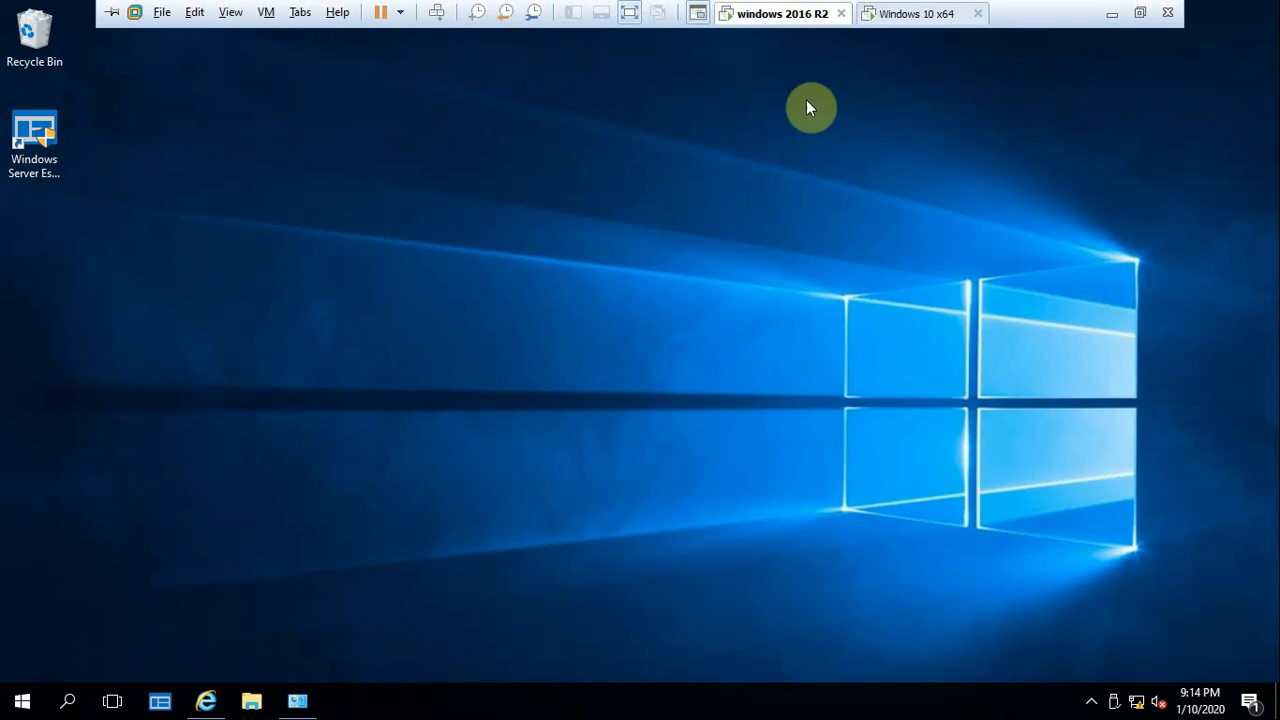
{"action": "left_click", "coordinate": [916, 17]}
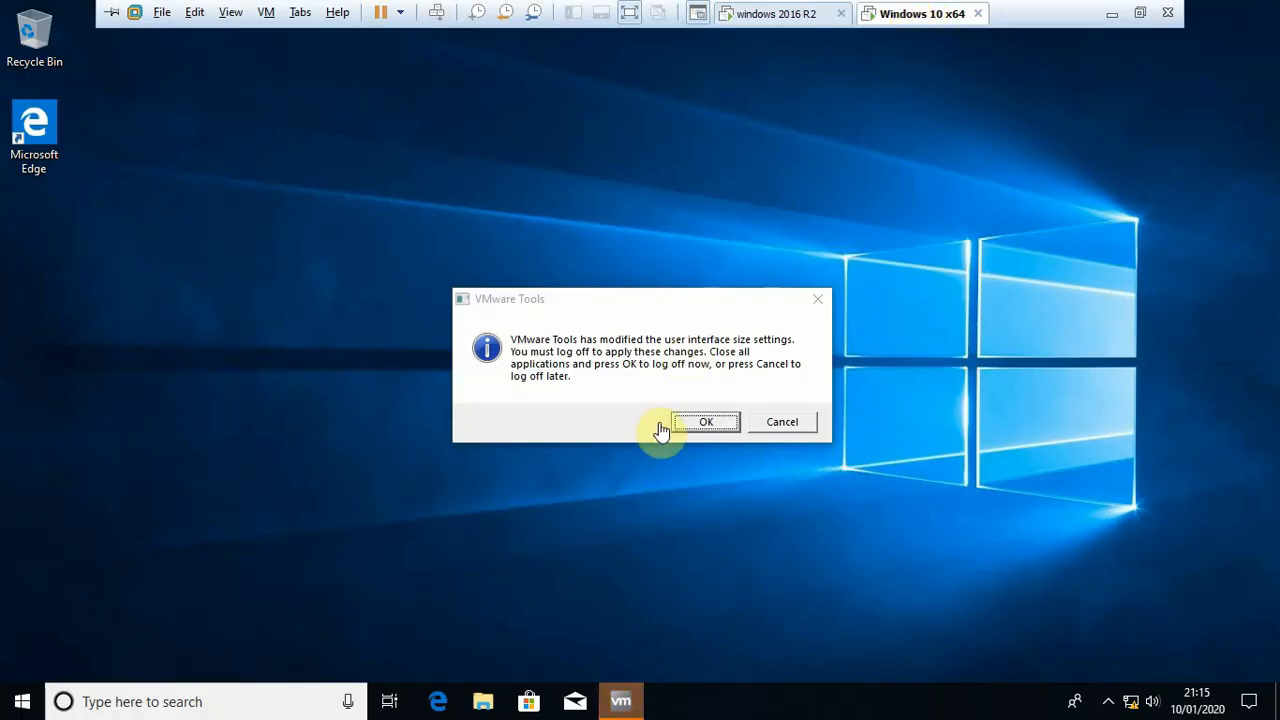
{"action": "left_click", "coordinate": [707, 424]}
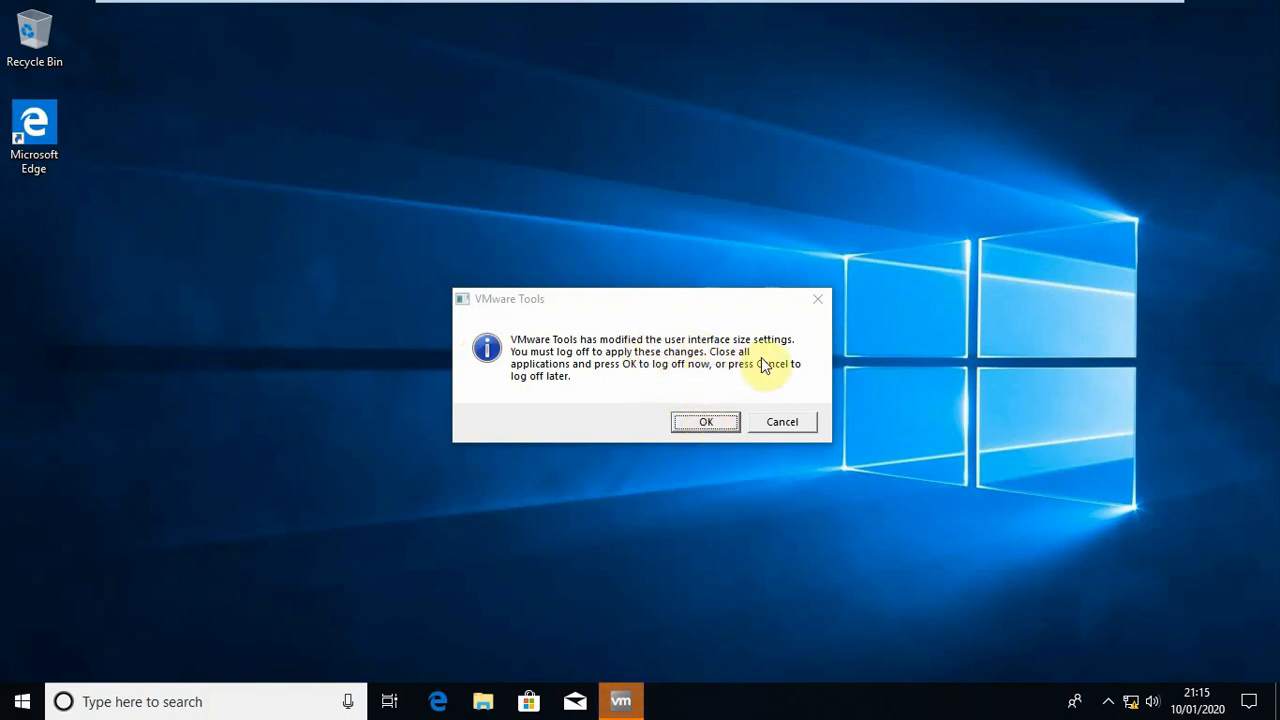
{"action": "left_click", "coordinate": [703, 421]}
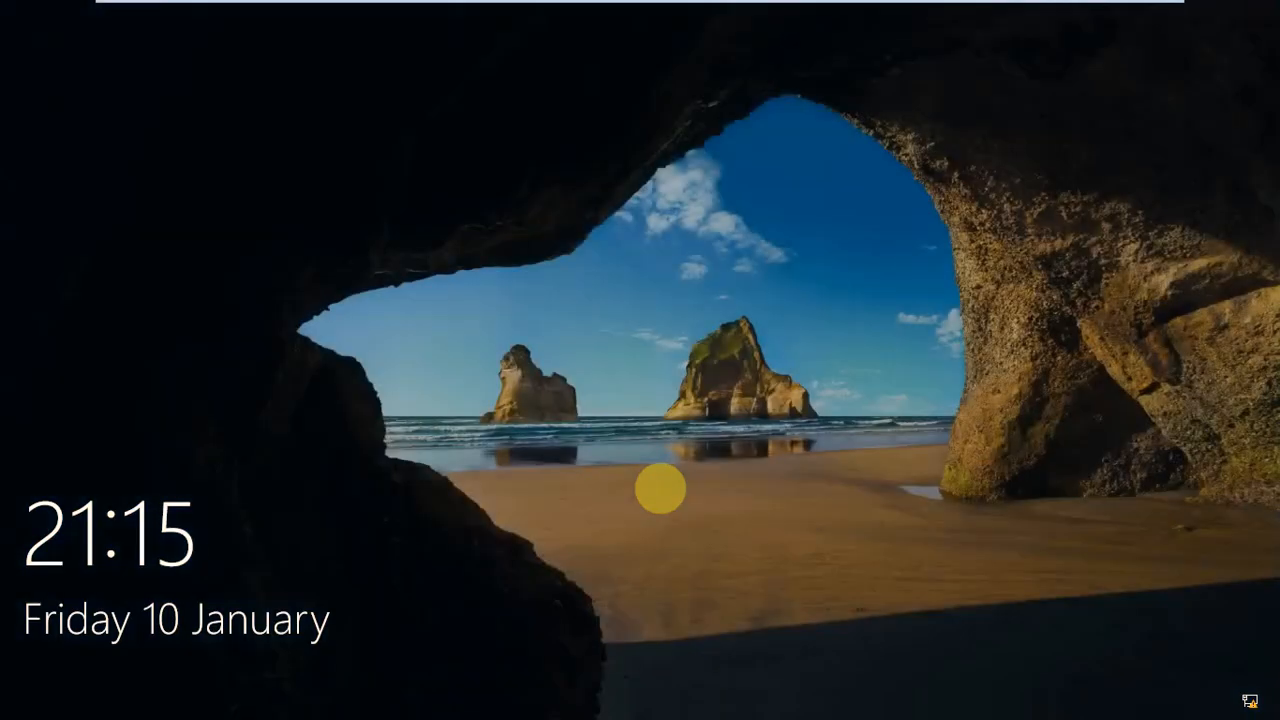
{"action": "mouse_move", "coordinate": [660, 10]}
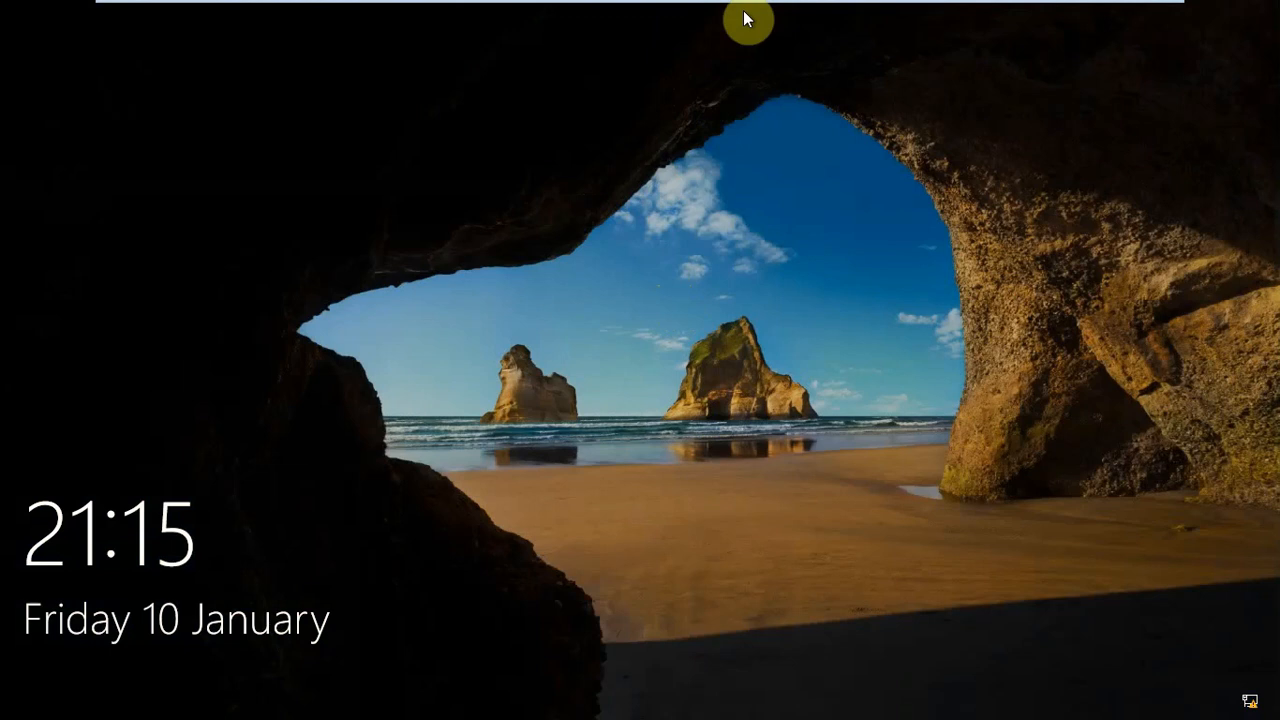
Sign in to the Windows 10 computer as another user with the contoso\admin username and the account password
{"action": "mouse_move", "coordinate": [718, 6]}
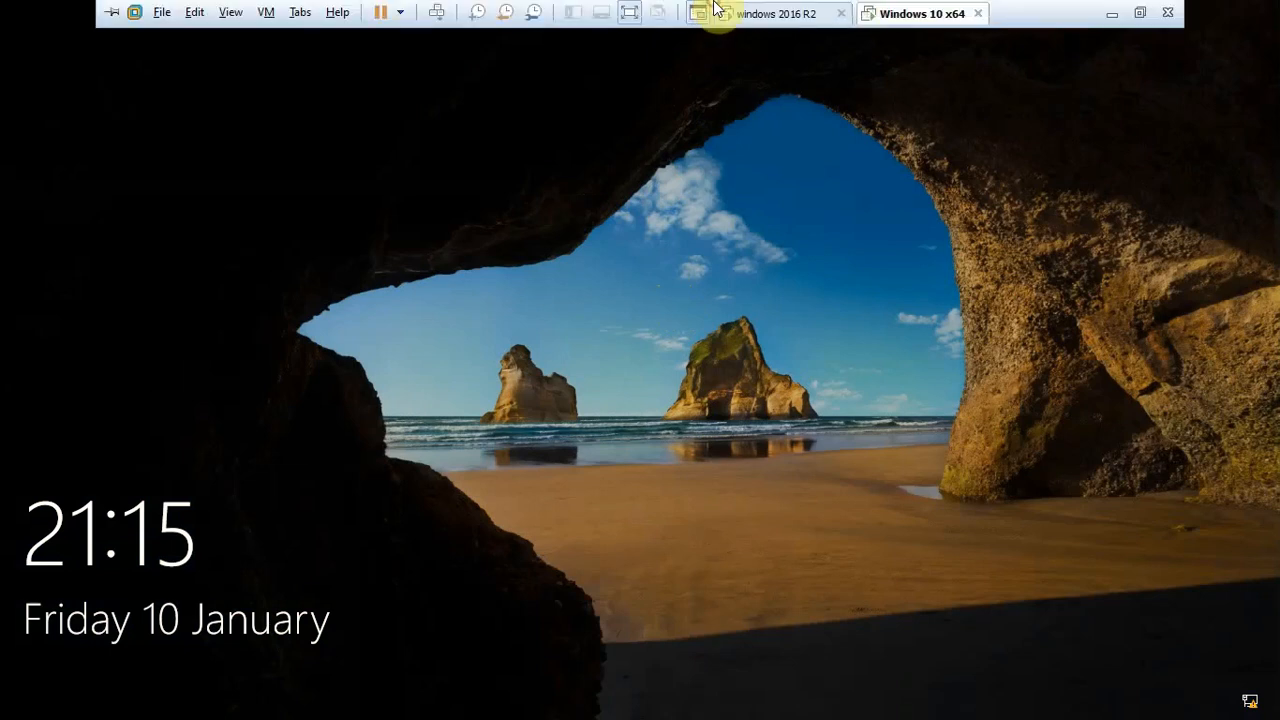
{"action": "left_click", "coordinate": [638, 464]}
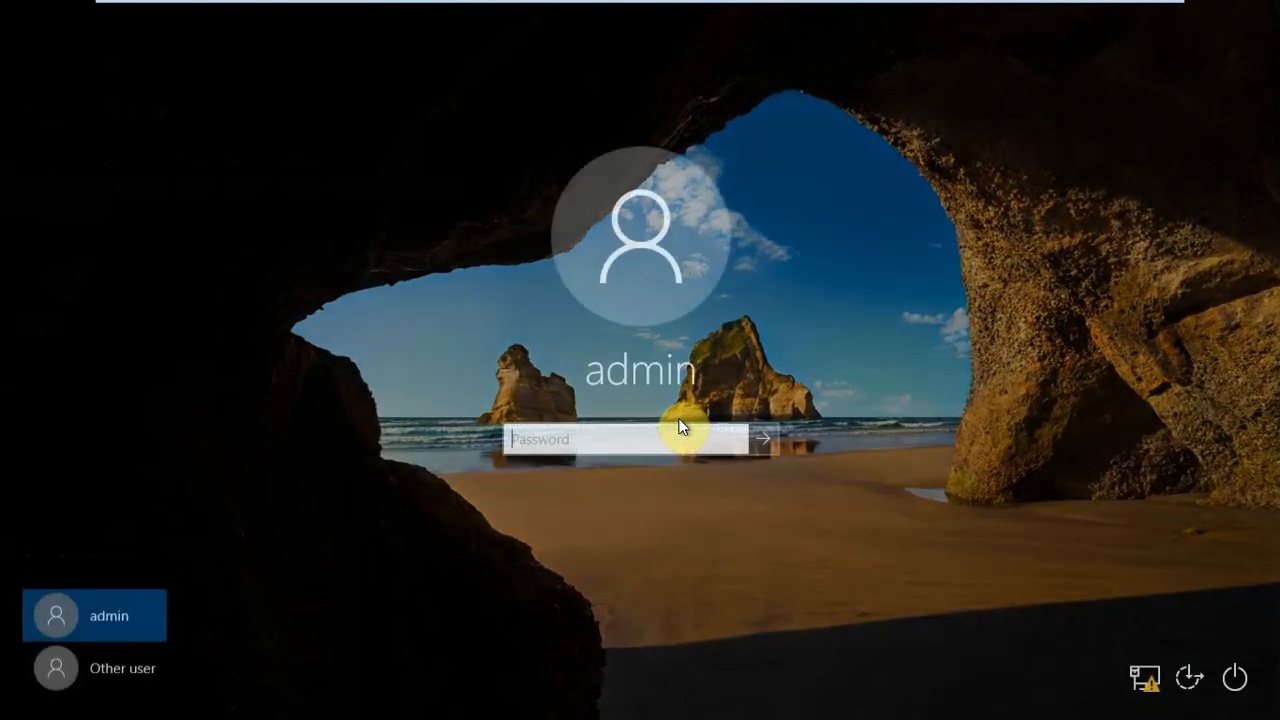
{"action": "left_click", "coordinate": [140, 667]}
{"action": "type", "text": "contoso"}
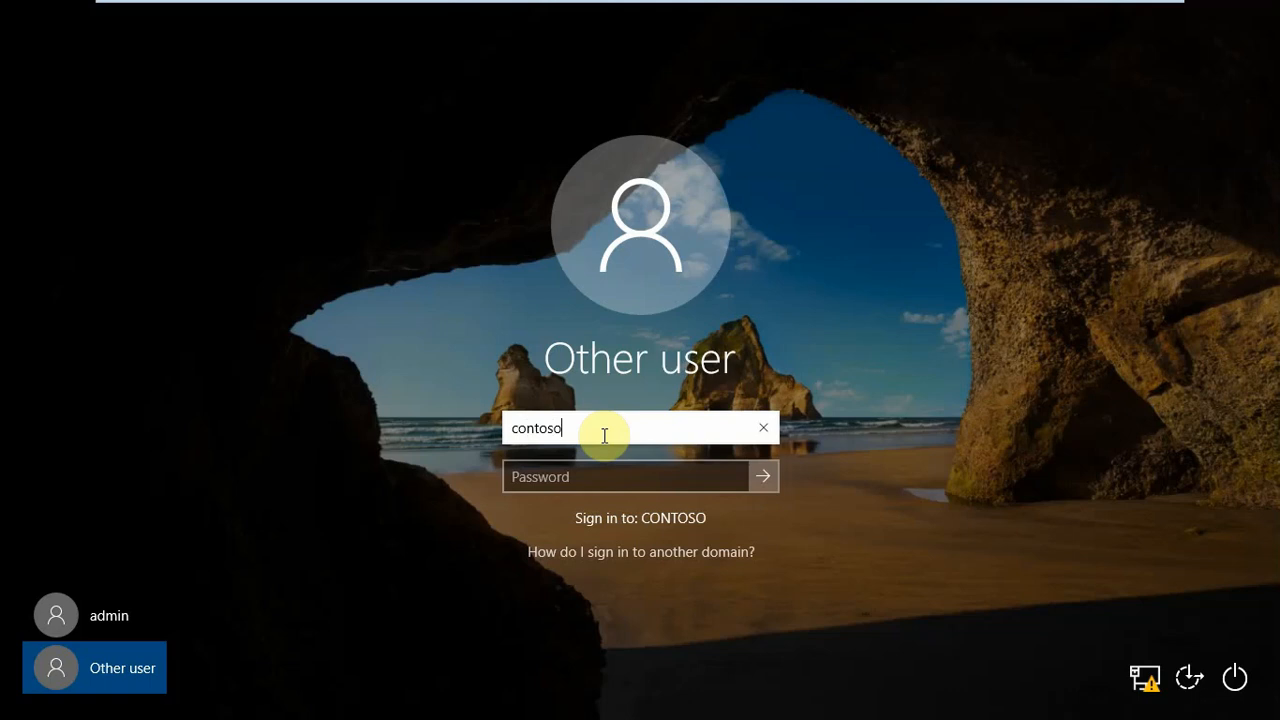
{"action": "type", "text": "\\admin"}
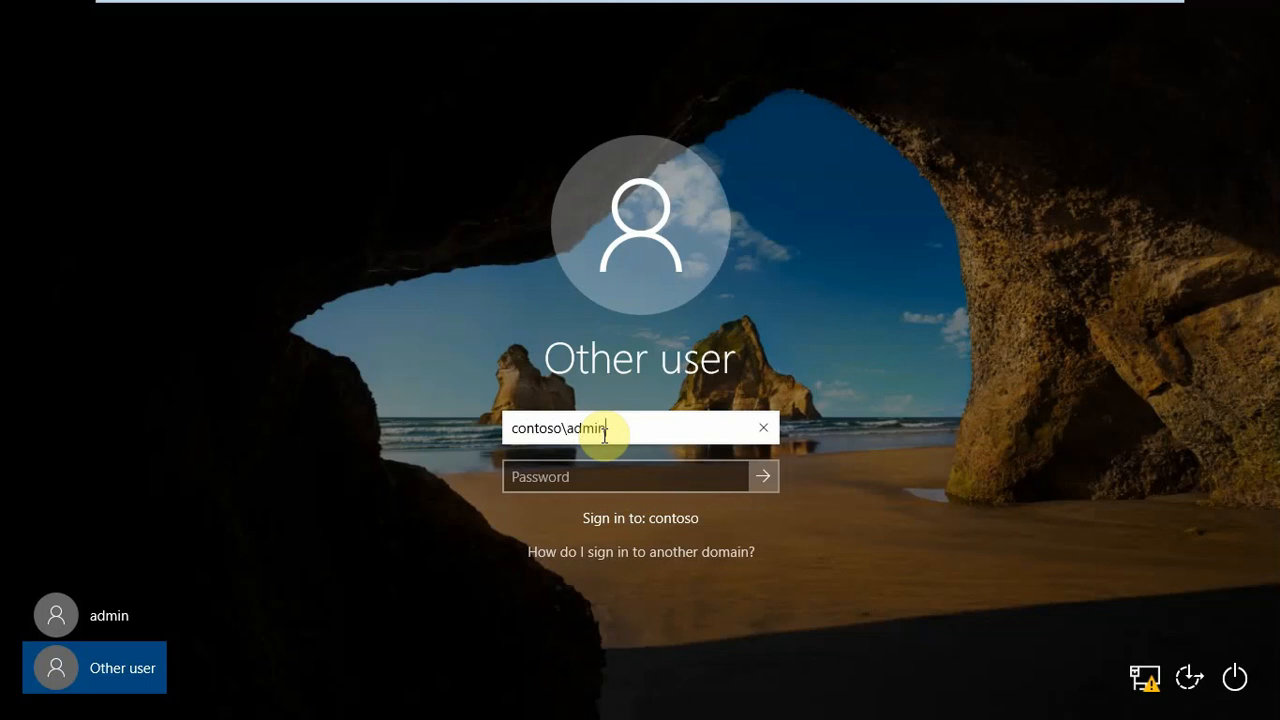
{"action": "key", "text": "Tab"}
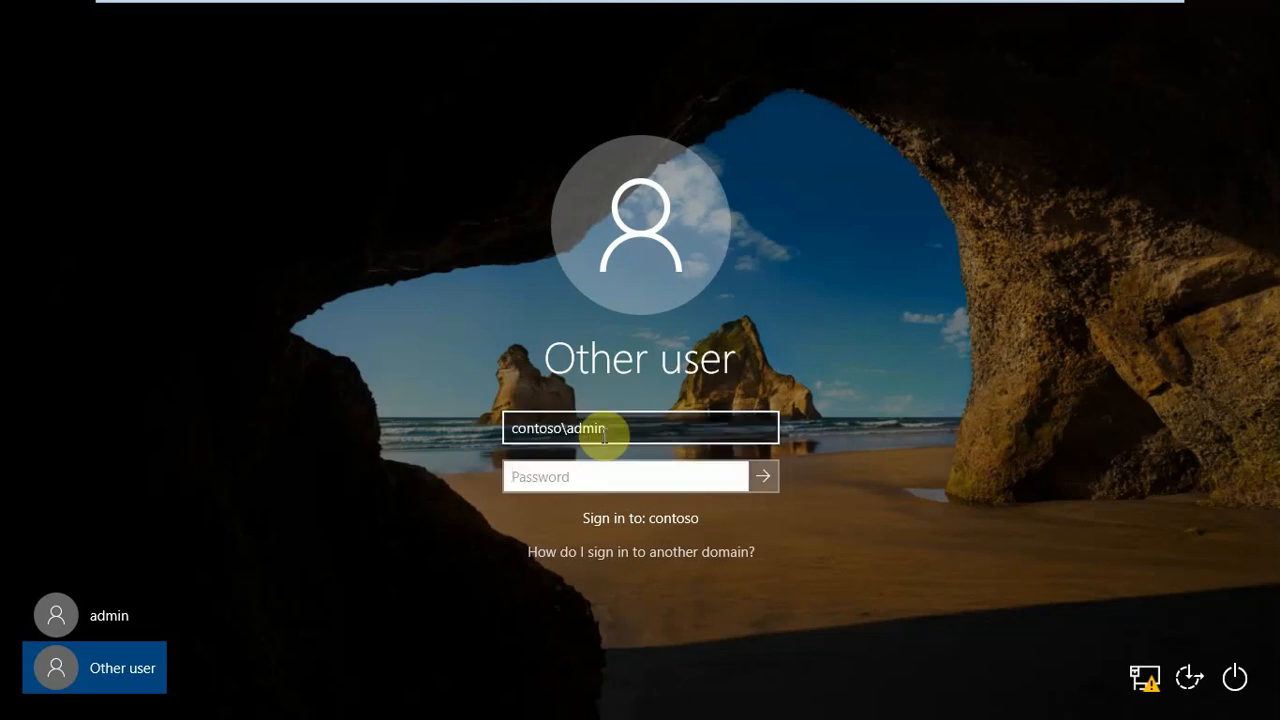
{"action": "type", "text": "Pa$"}
{"action": "left_click_drag", "start_coordinate": [510, 428], "coordinate": [573, 430]}
{"action": "key", "text": "Return"}
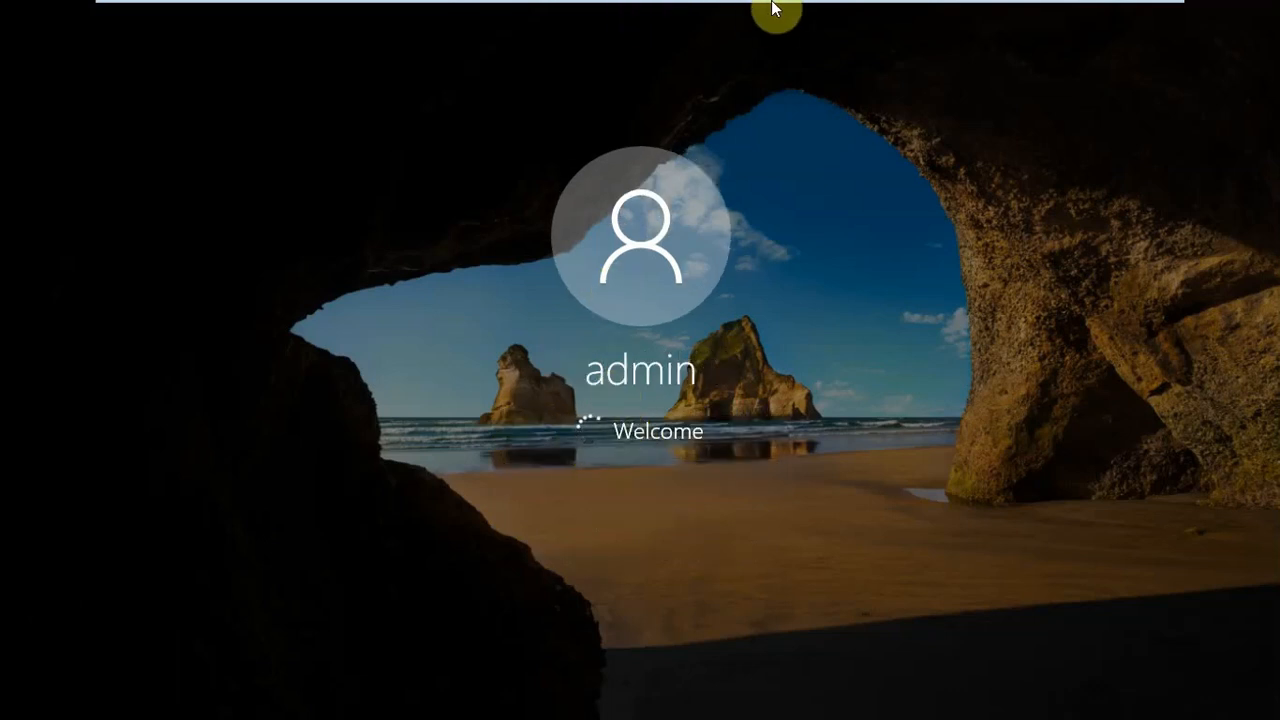
Switch to the windows 2016 R2 virtual machine
{"action": "mouse_move", "coordinate": [771, 12]}
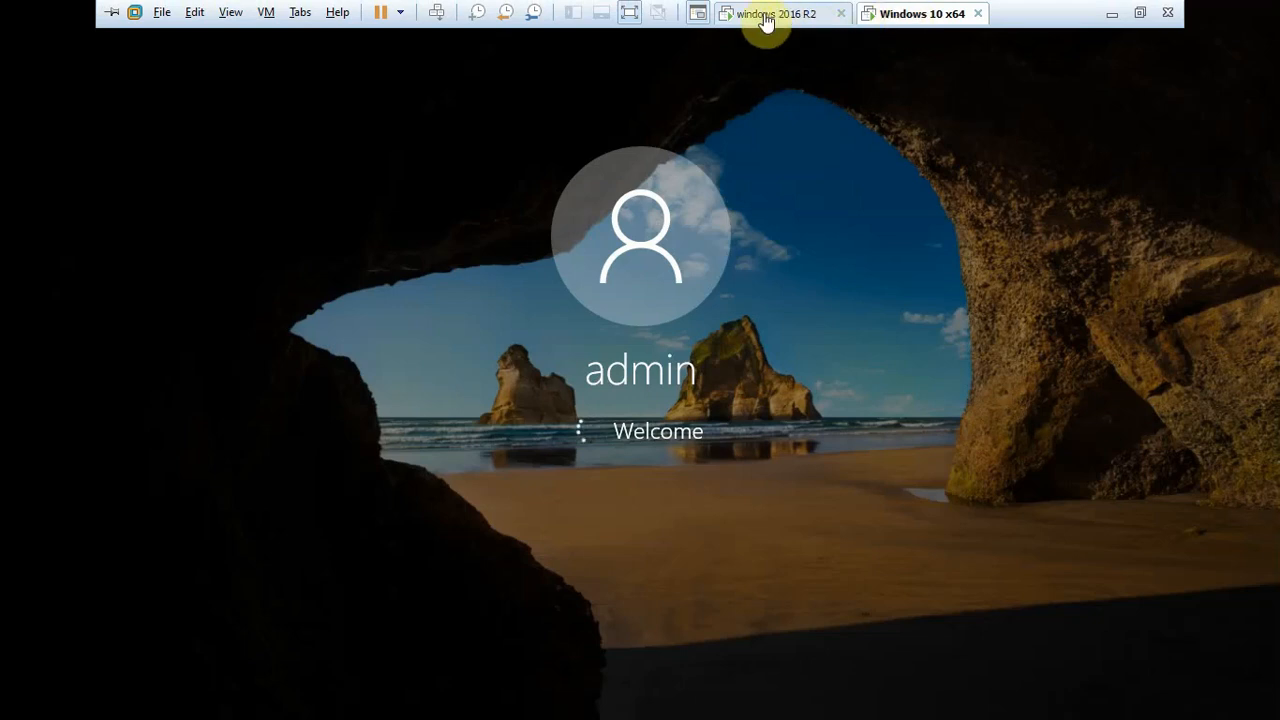
{"action": "left_click", "coordinate": [782, 13]}
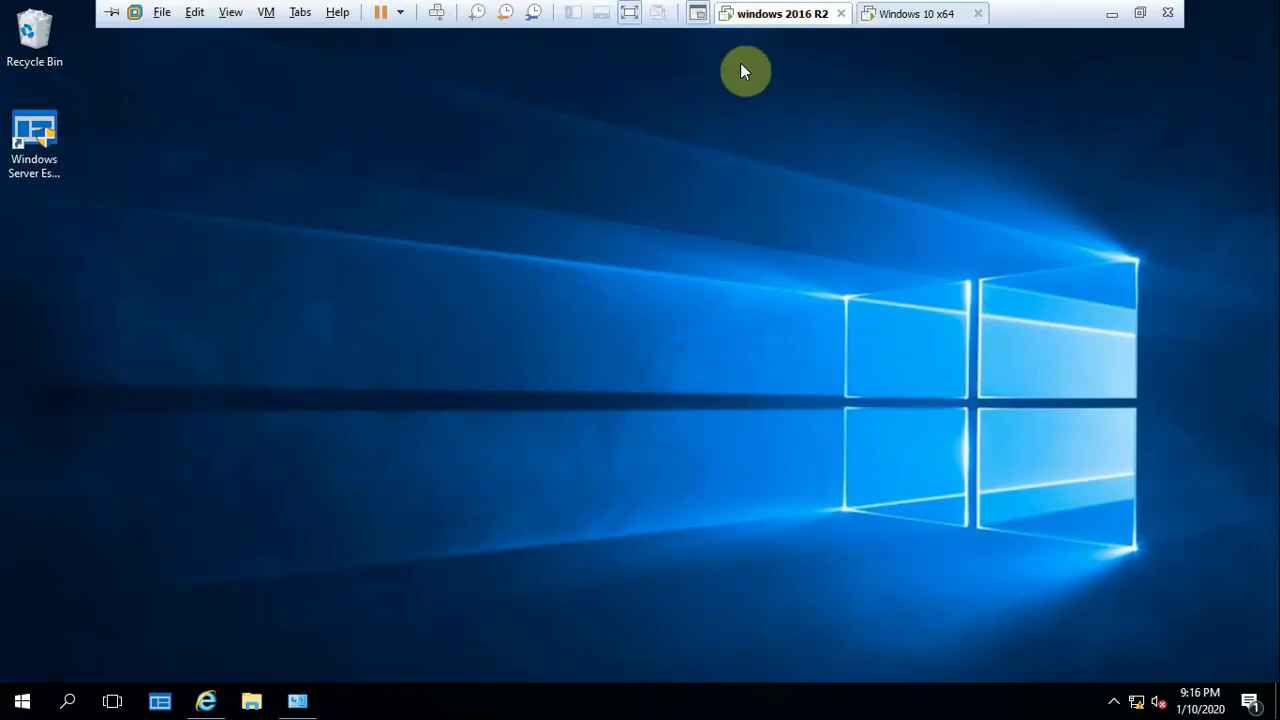
{"action": "left_click", "coordinate": [20, 700]}
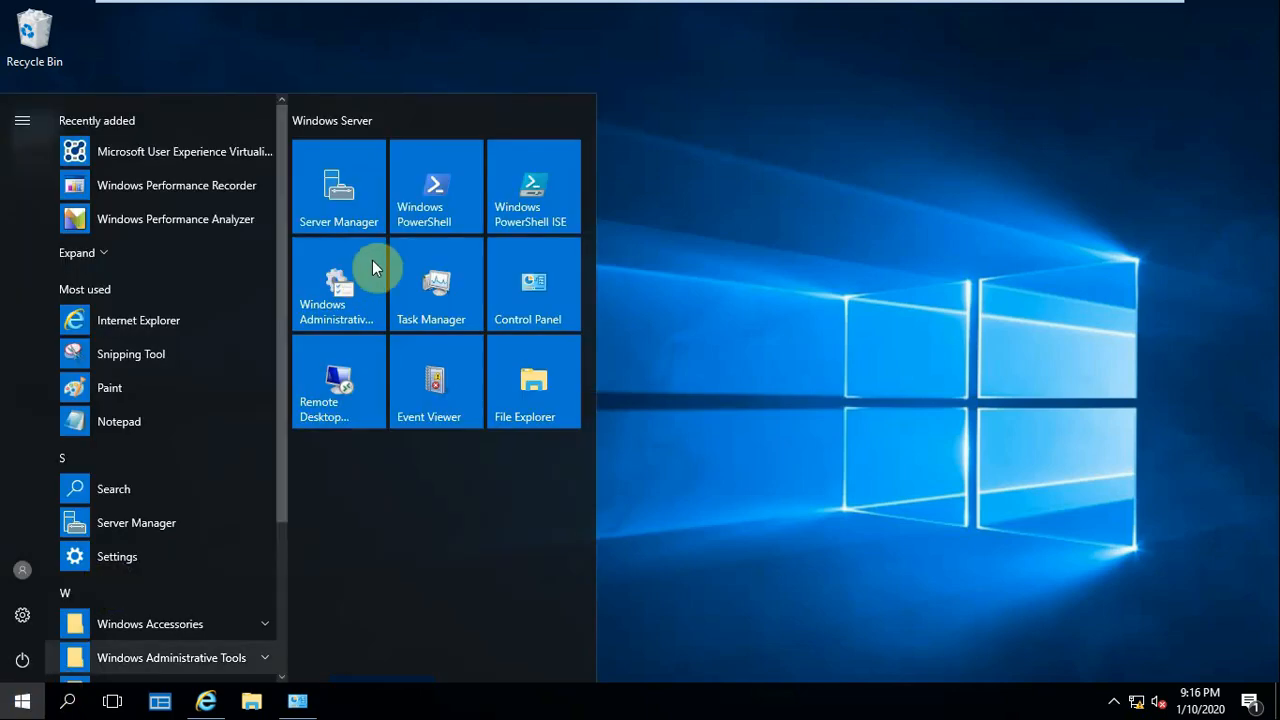
{"action": "left_click", "coordinate": [434, 175]}
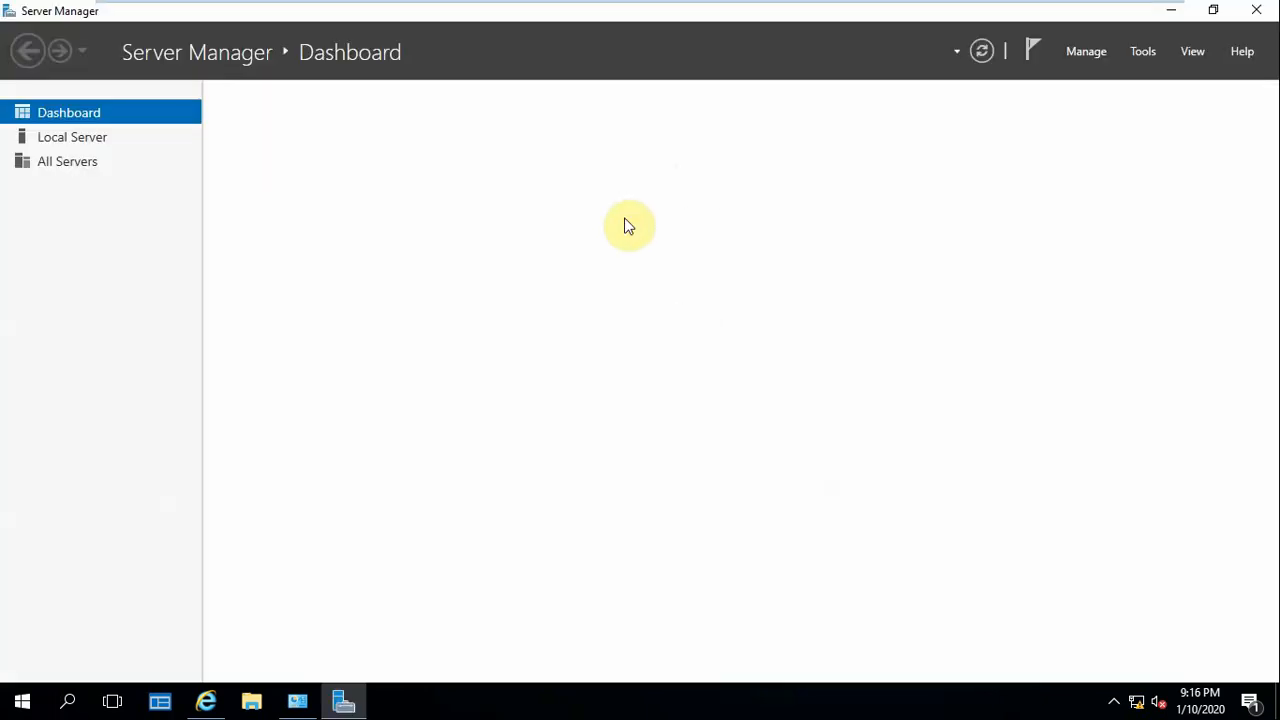
{"action": "left_click", "coordinate": [1141, 52]}
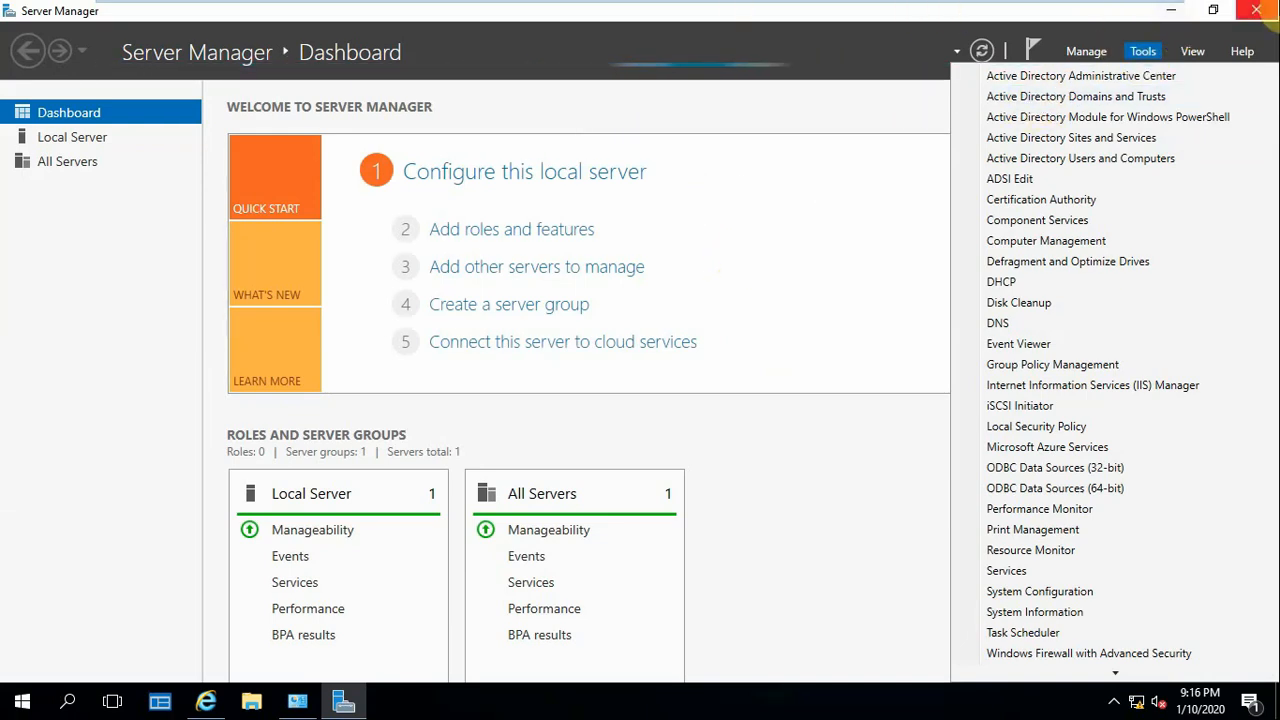
{"action": "left_click", "coordinate": [1254, 12]}
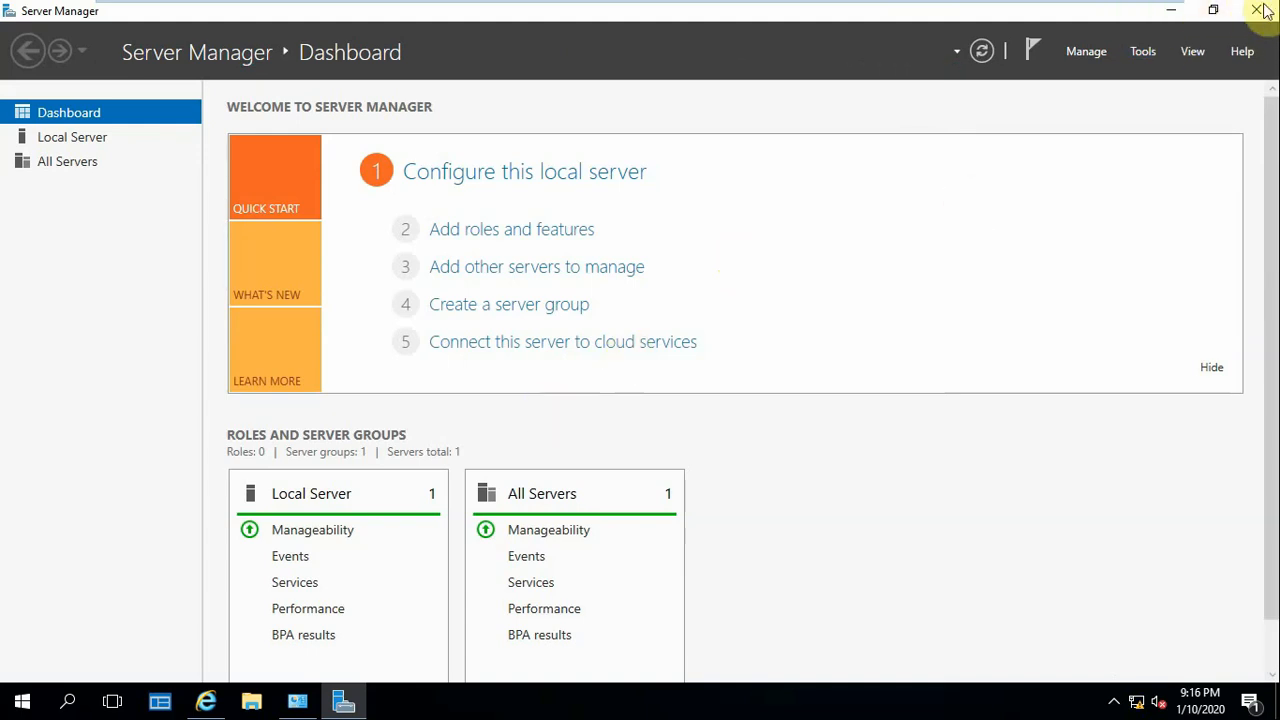
{"action": "left_click", "coordinate": [1258, 10]}
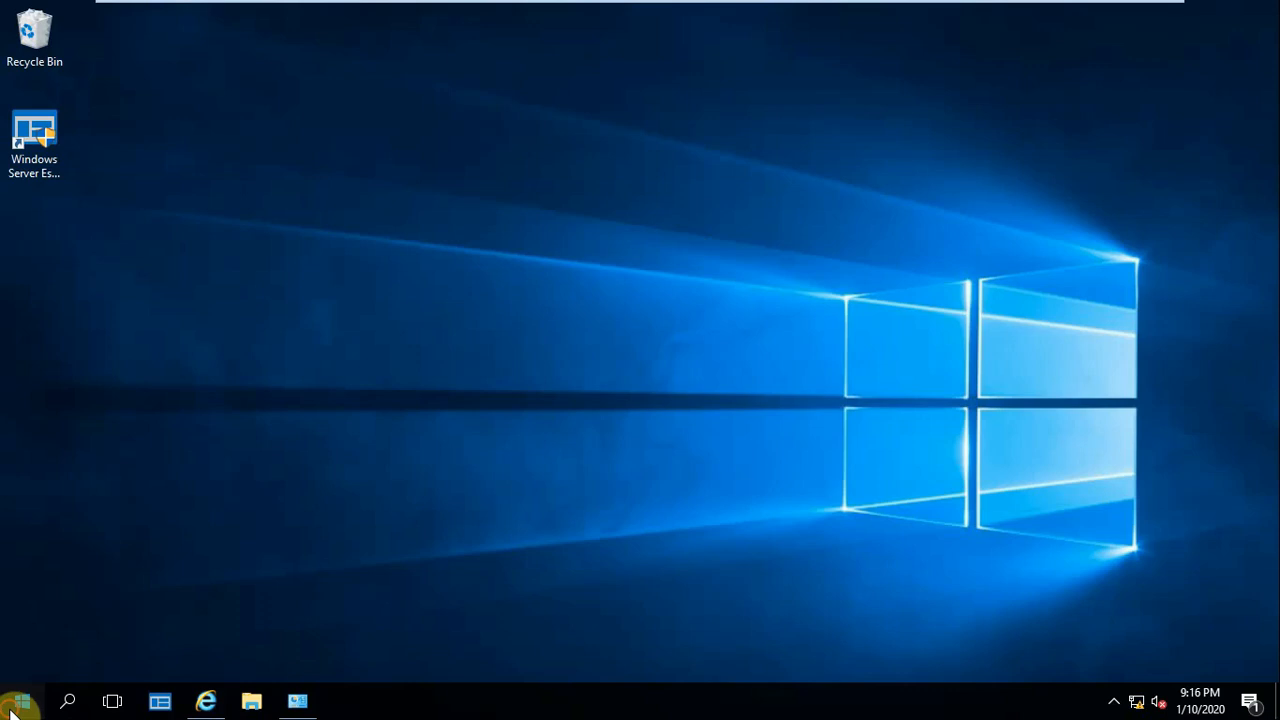
Launch Active Directory Users and Computers from Server Manager, and close Server Manager
{"action": "left_click", "coordinate": [12, 712]}
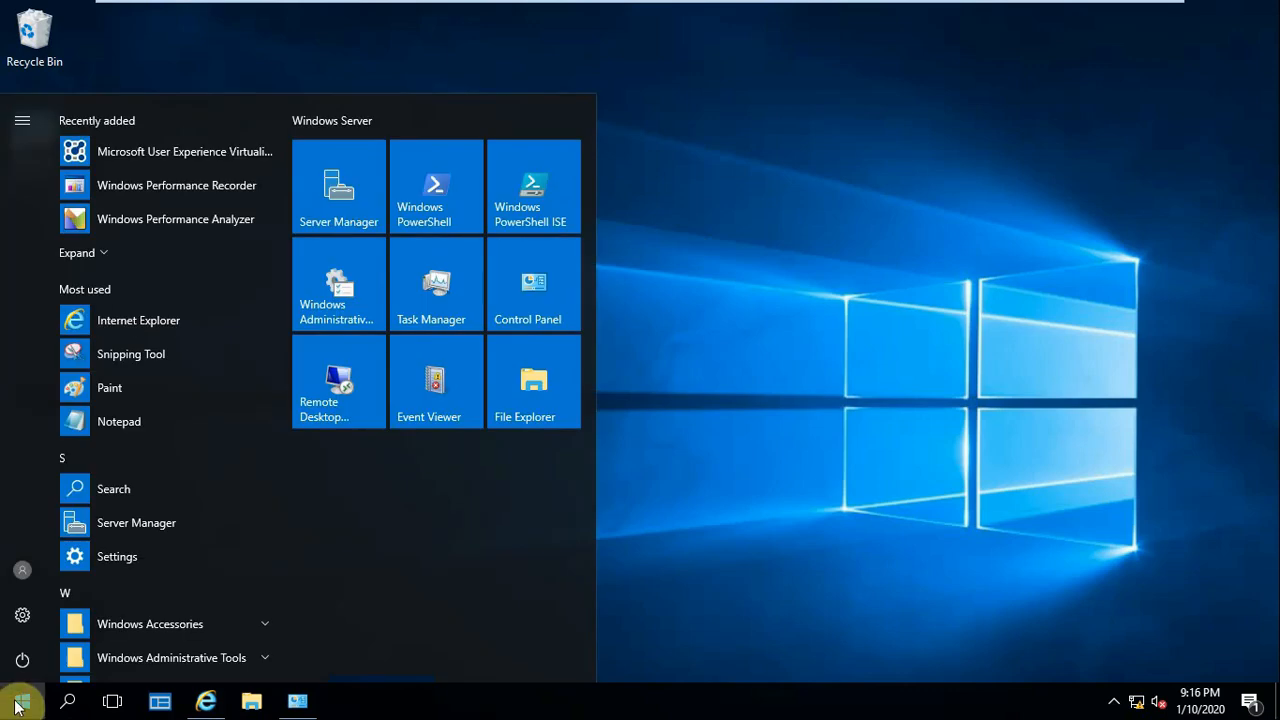
{"action": "left_click", "coordinate": [337, 203]}
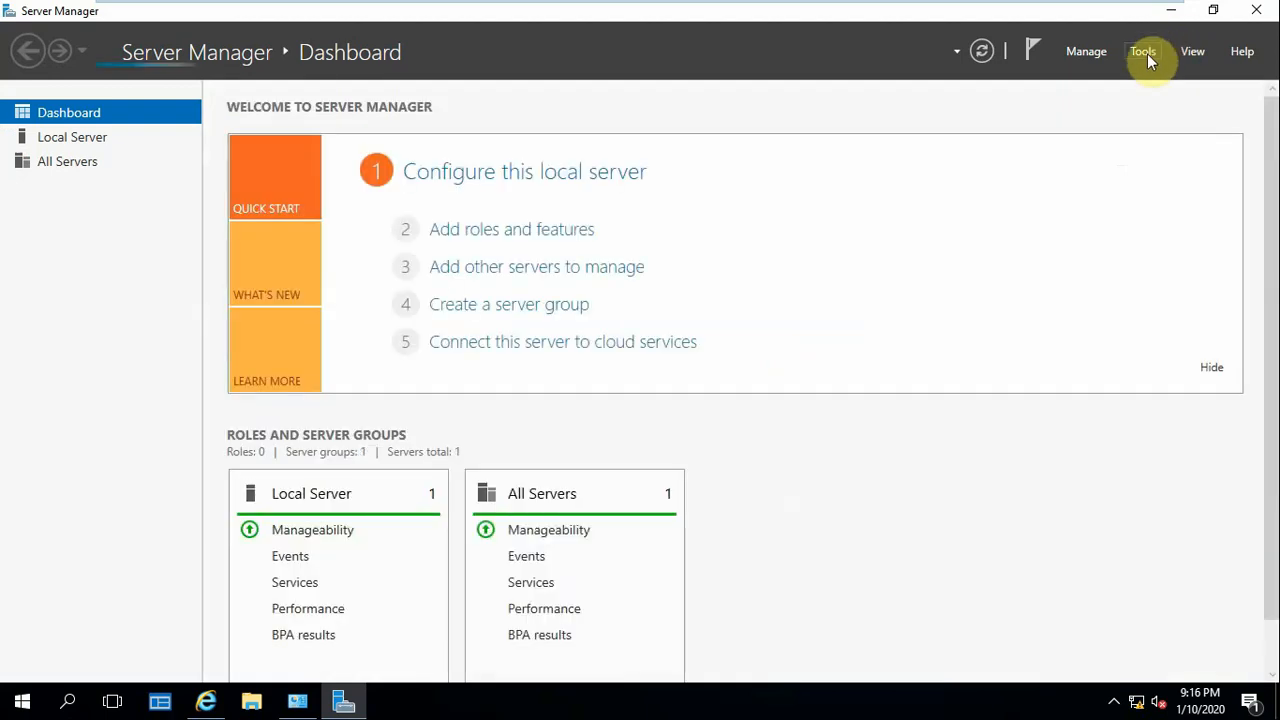
{"action": "left_click", "coordinate": [1147, 58]}
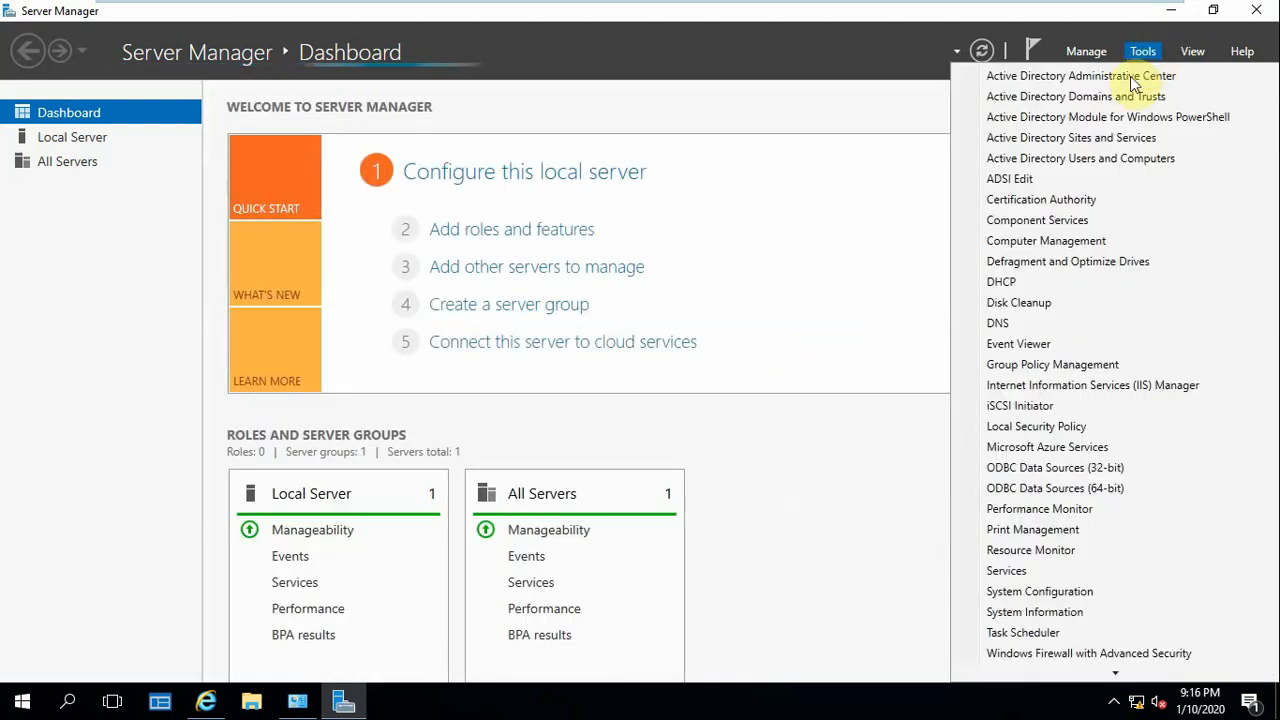
{"action": "left_click", "coordinate": [1090, 166]}
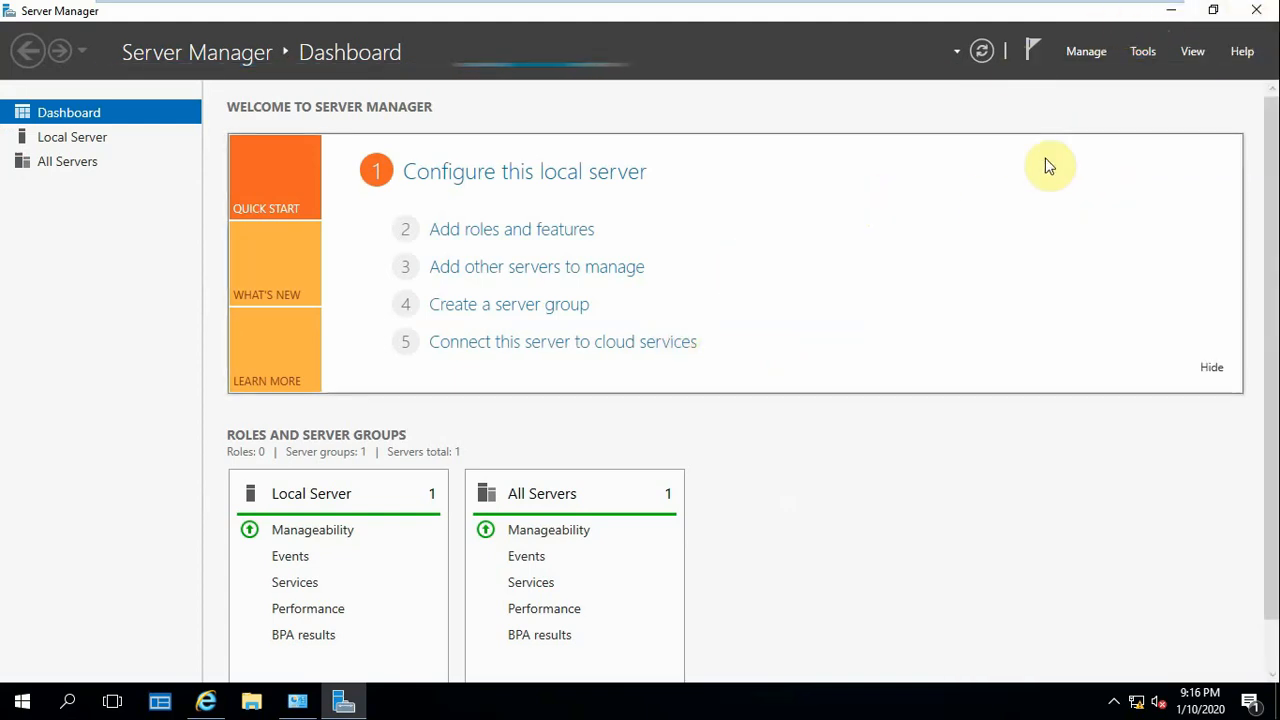
{"action": "left_click", "coordinate": [1268, 9]}
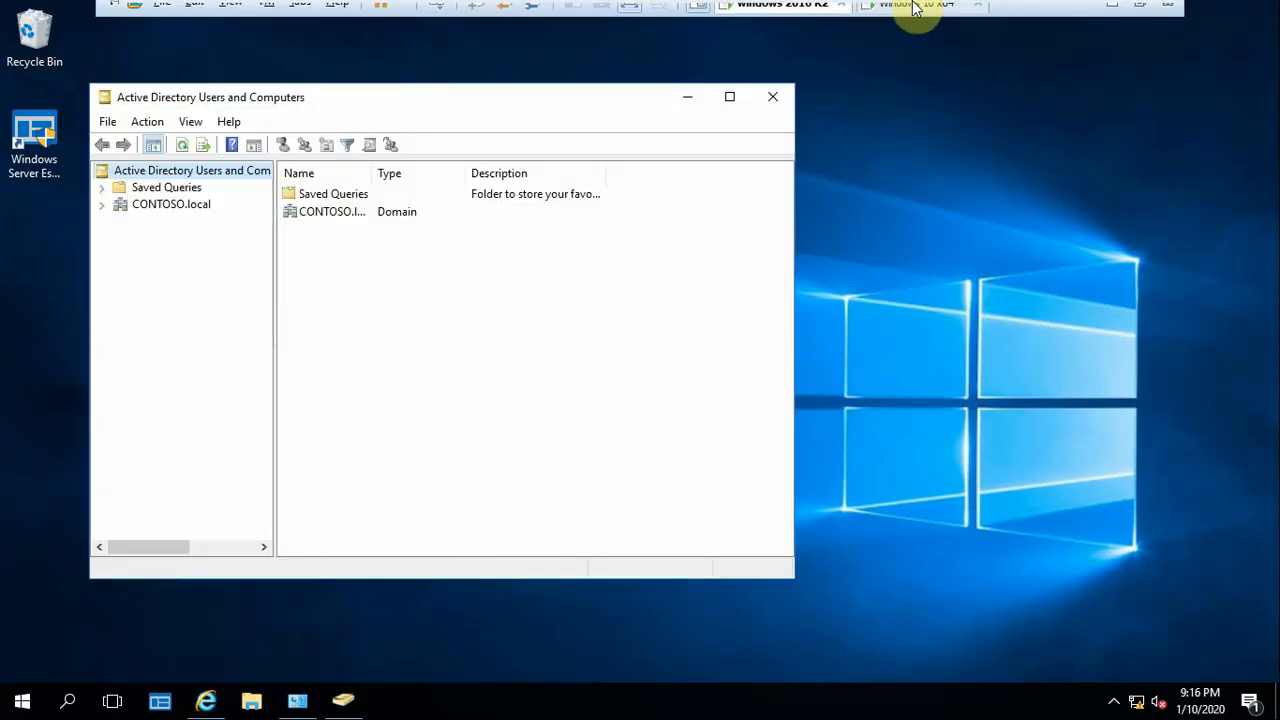
Expand the CONTOSO.local domain and check its Computers container for the LON-CLI computer
{"action": "left_click", "coordinate": [105, 204]}
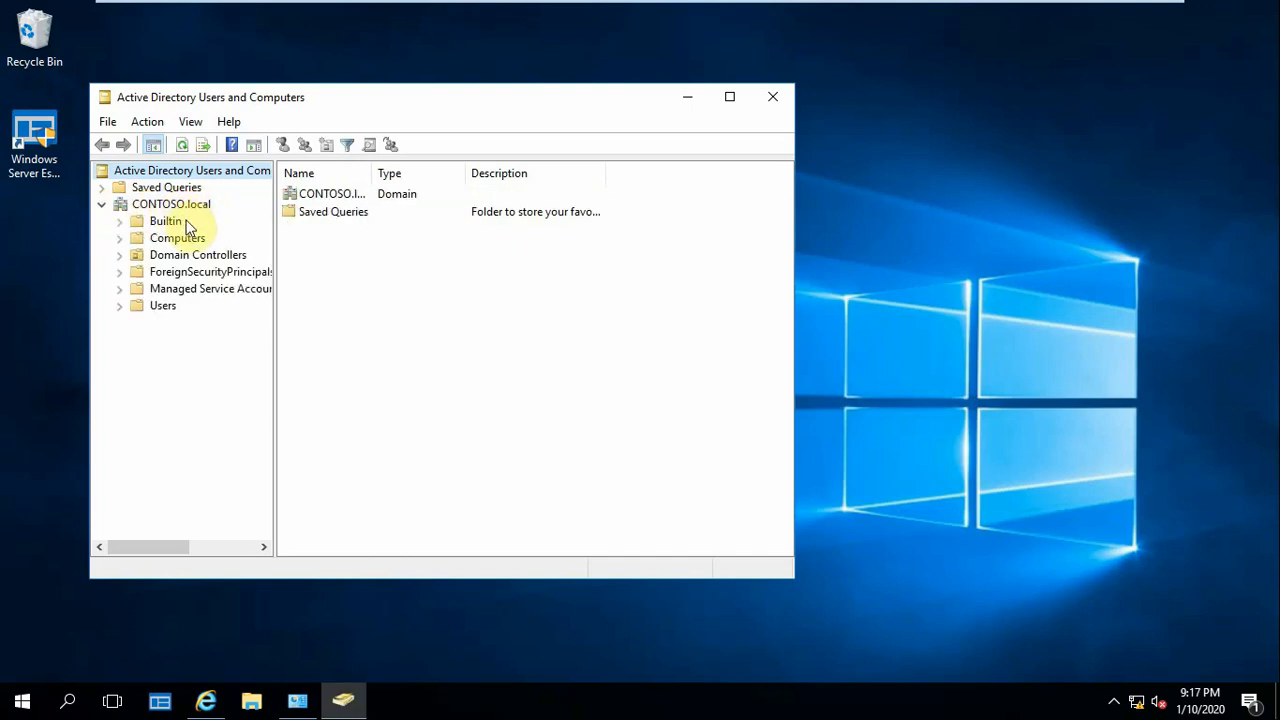
{"action": "left_click", "coordinate": [140, 205]}
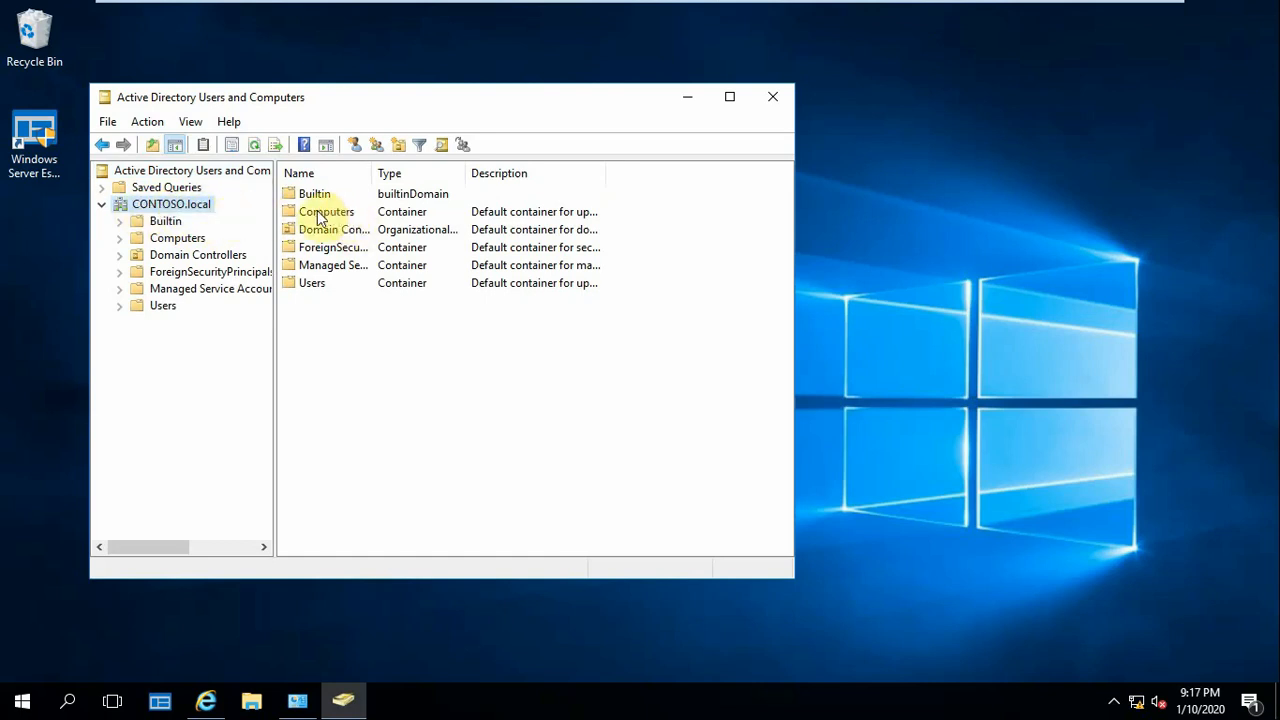
{"action": "left_click", "coordinate": [119, 238]}
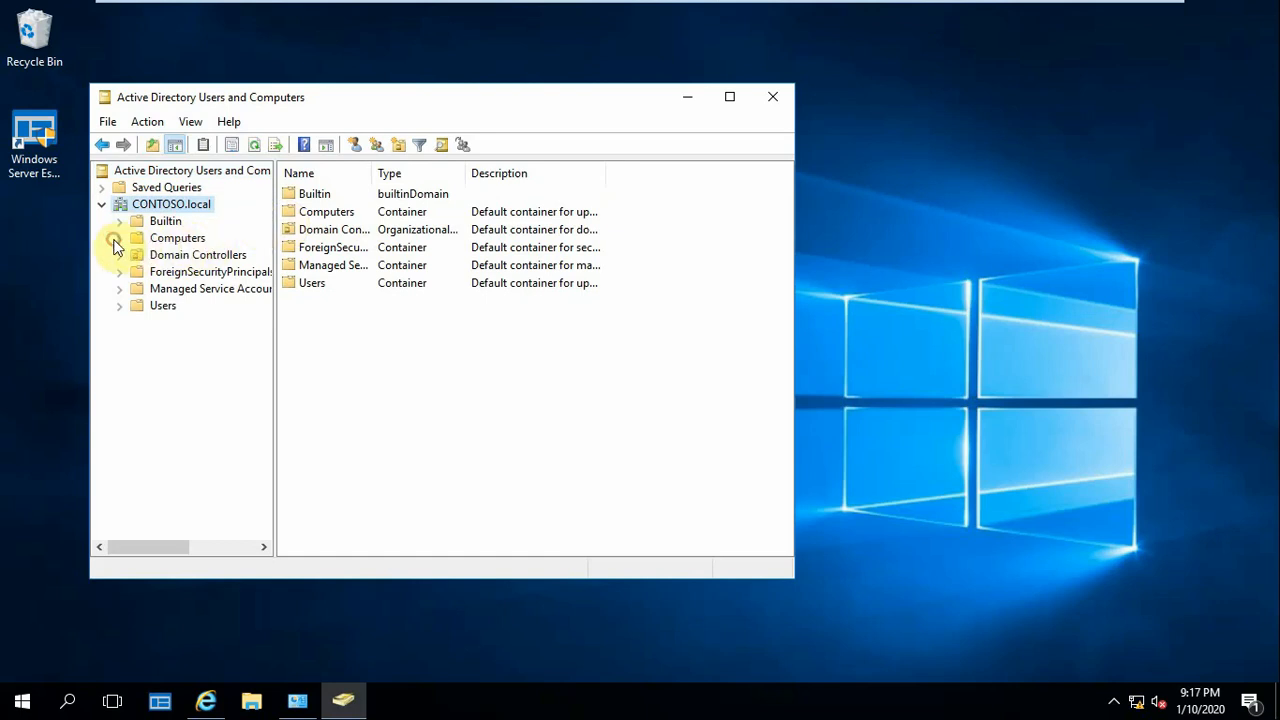
{"action": "left_click", "coordinate": [177, 238]}
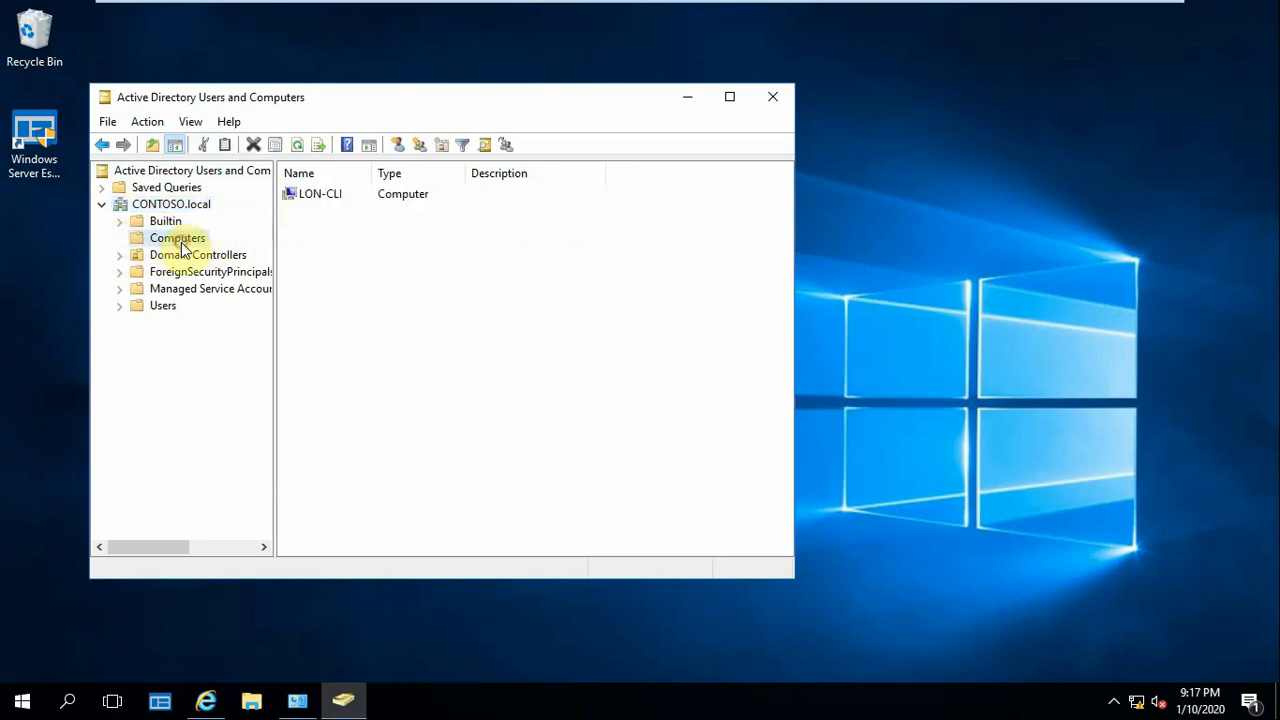
{"action": "left_click", "coordinate": [343, 194]}
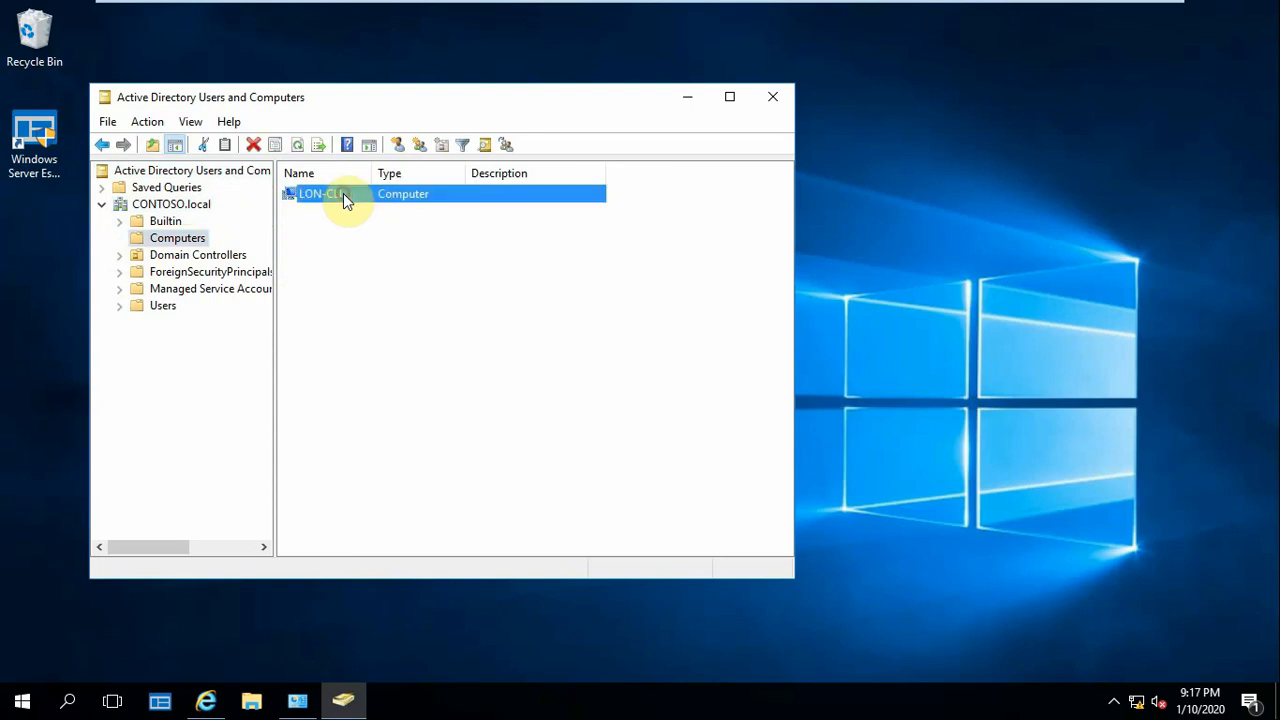
{"action": "left_click", "coordinate": [358, 220]}
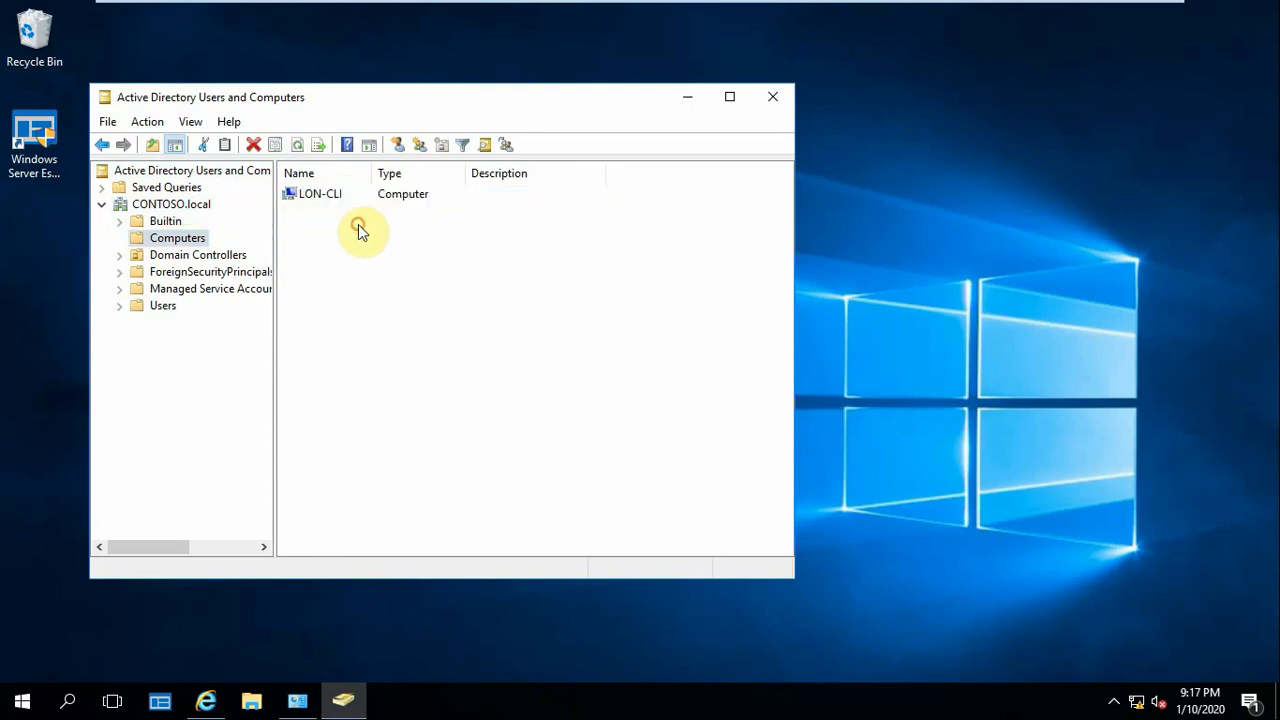
{"action": "left_click", "coordinate": [414, 200]}
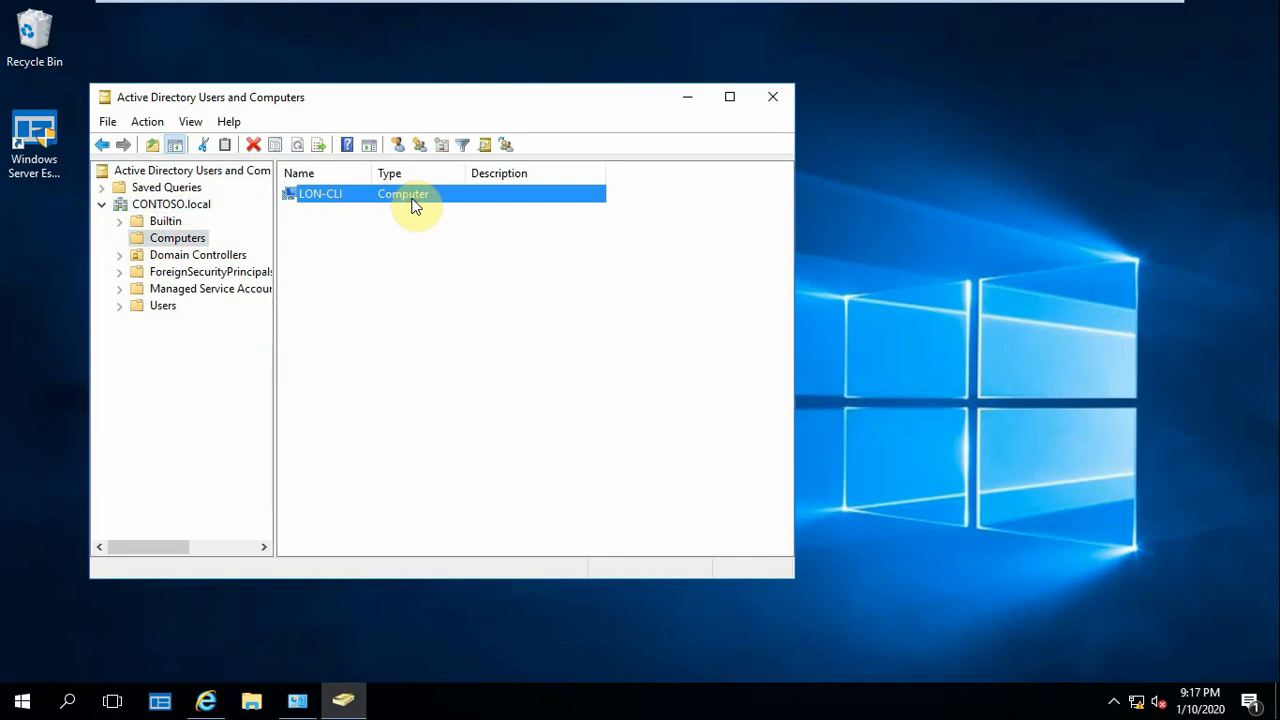
Return to the Windows 10 x64 virtual machine
{"action": "left_click", "coordinate": [994, 27]}
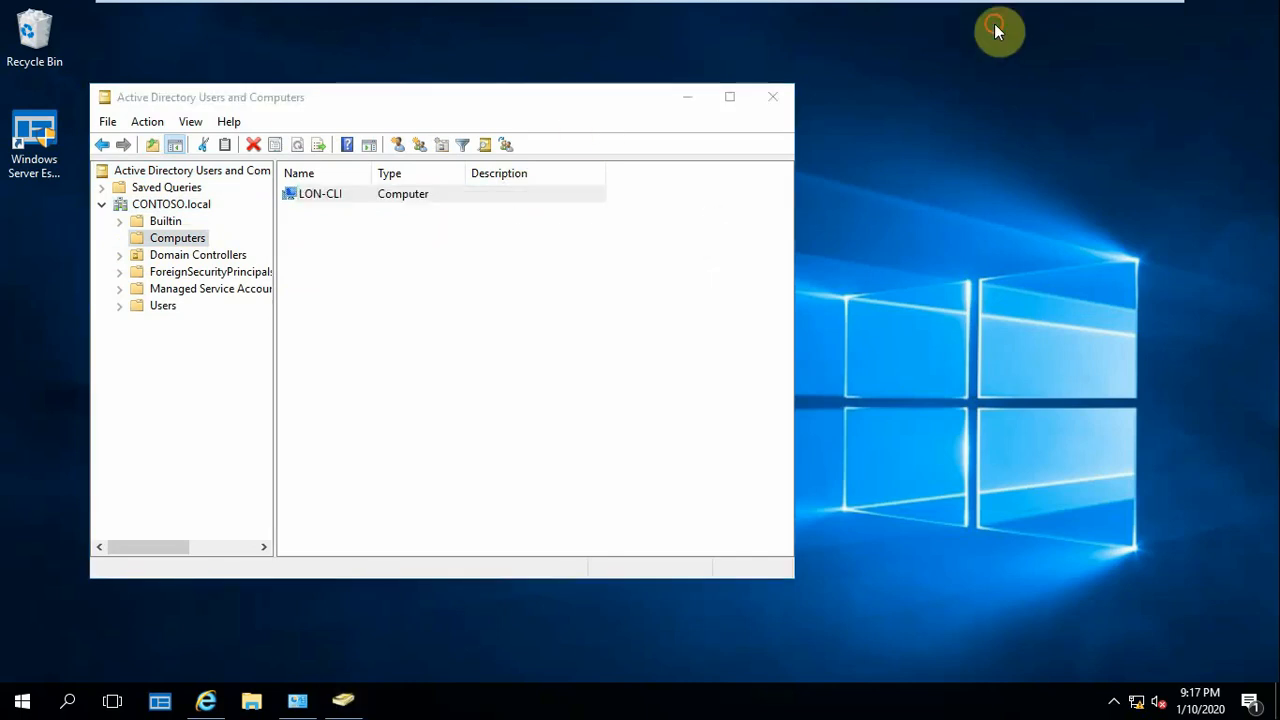
{"action": "mouse_move", "coordinate": [976, 9]}
{"action": "left_click", "coordinate": [920, 14]}
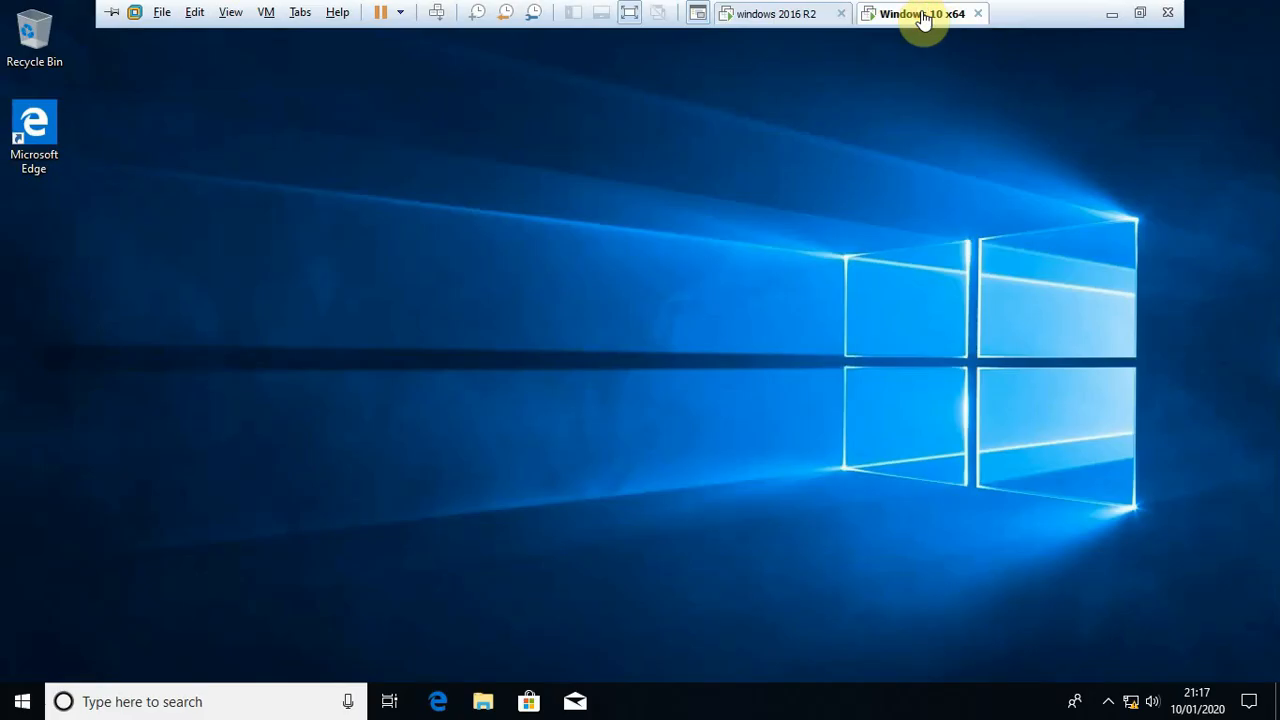
{"action": "left_click", "coordinate": [124, 703]}
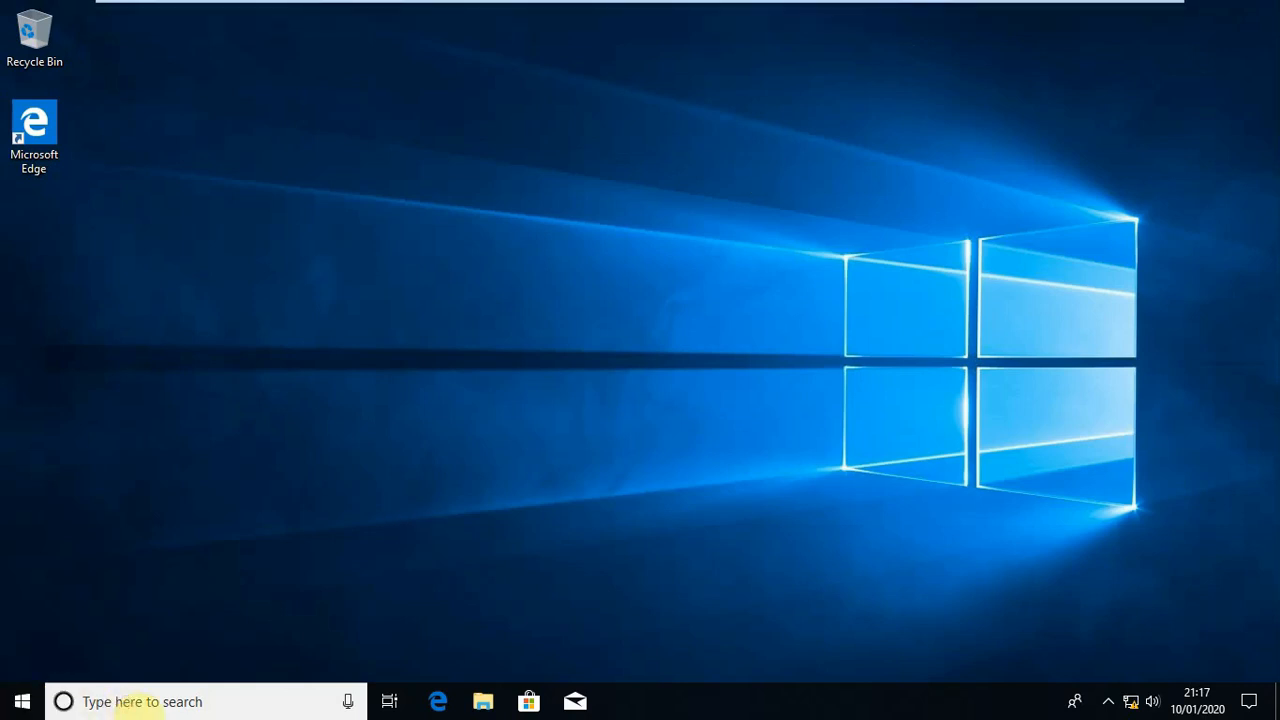
{"action": "left_click", "coordinate": [253, 705]}
{"action": "type", "text": "s"}
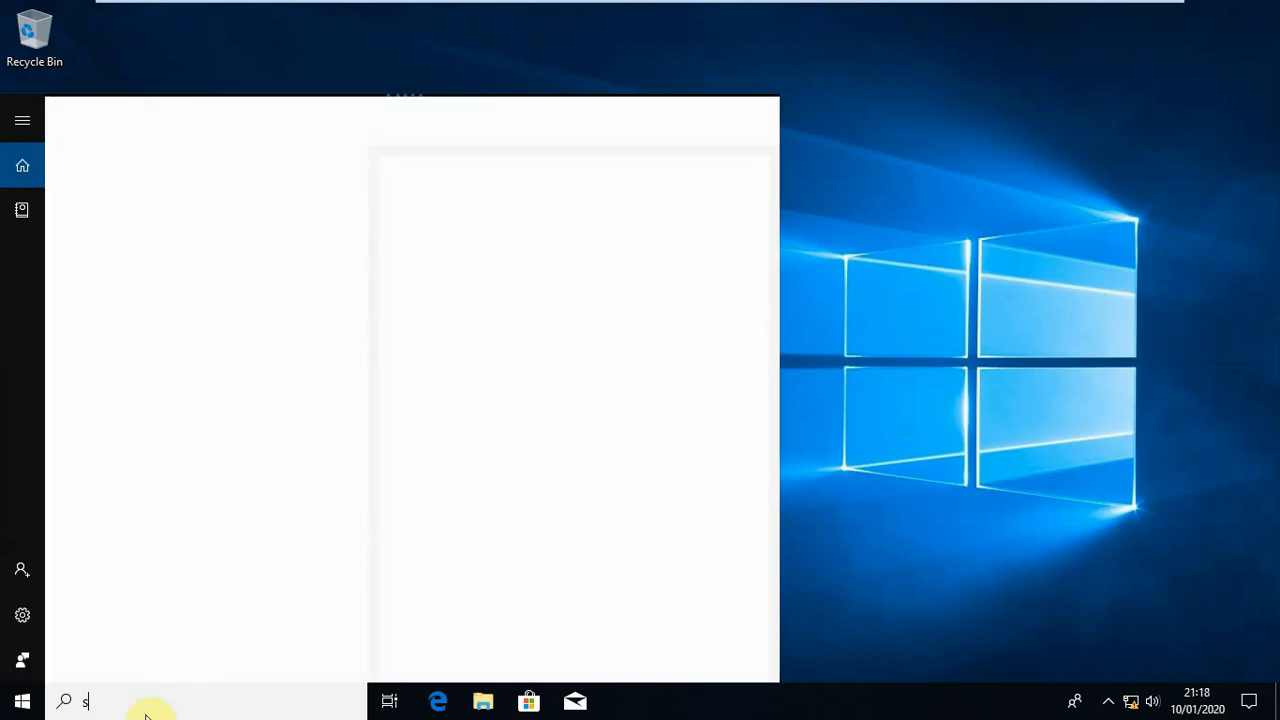
{"action": "type", "text": "ystem"}
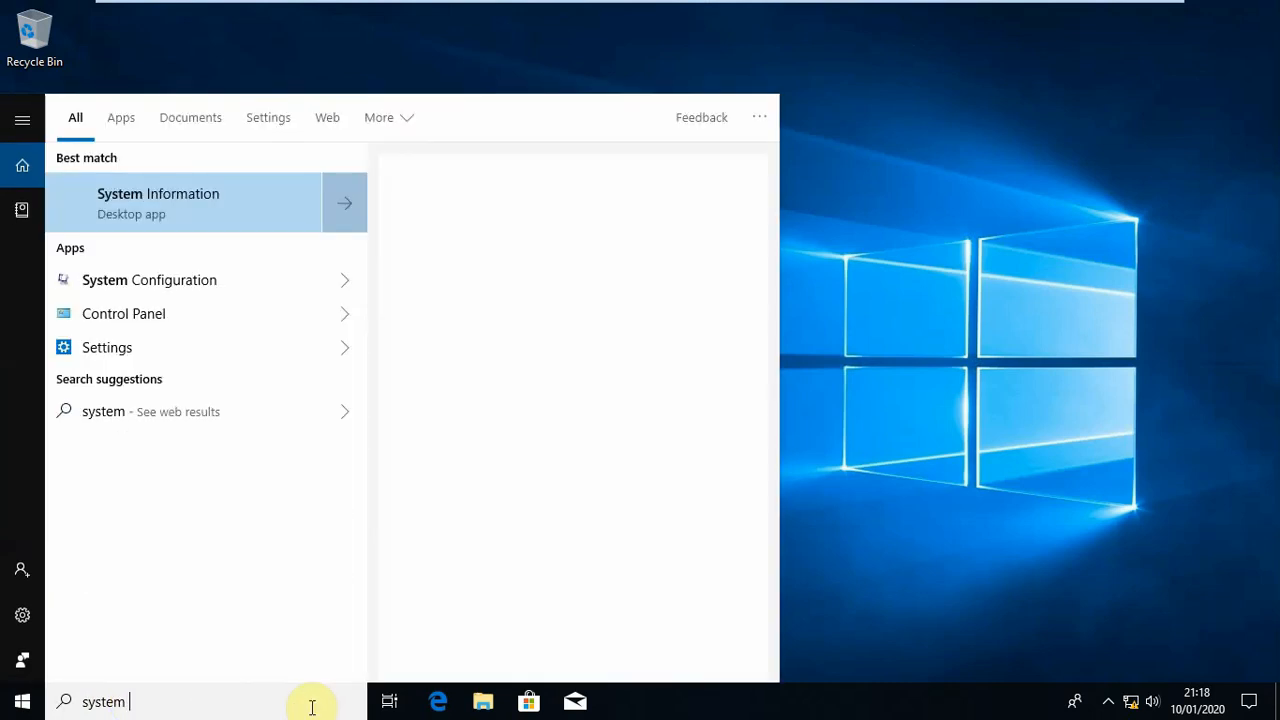
{"action": "type", "text": " info"}
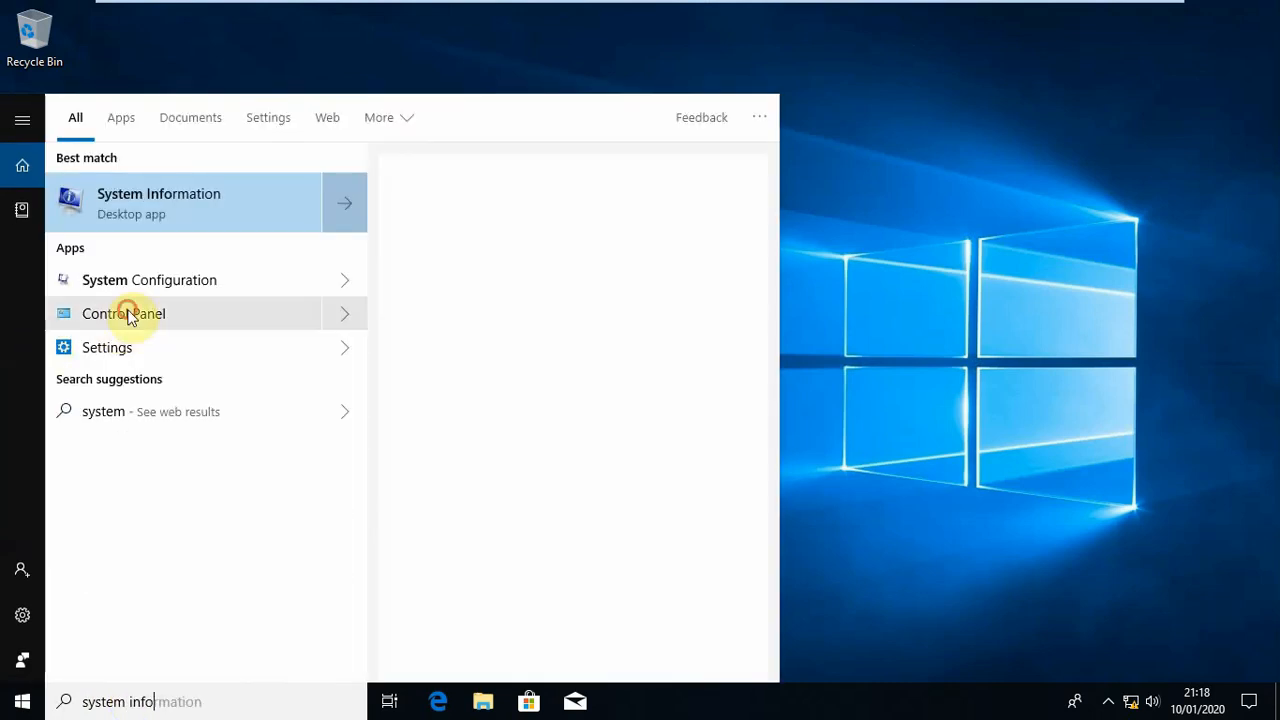
{"action": "key", "text": "Return"}
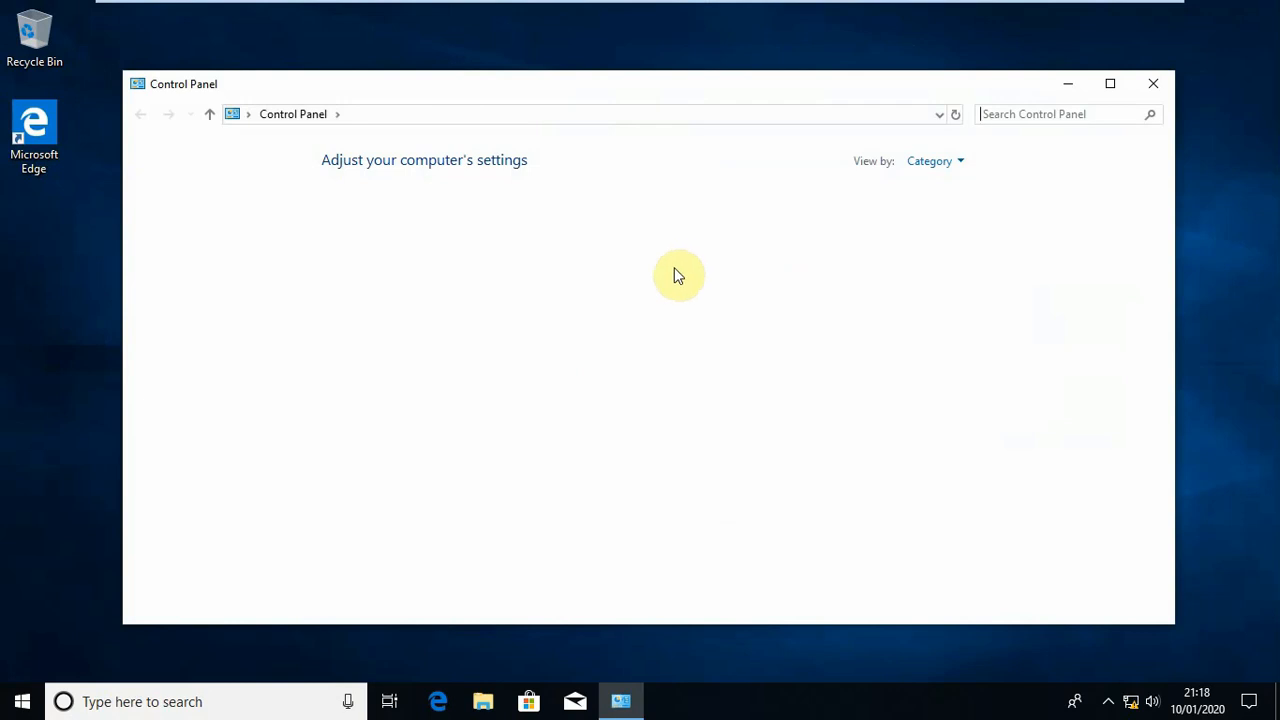
{"action": "left_click", "coordinate": [1160, 86]}
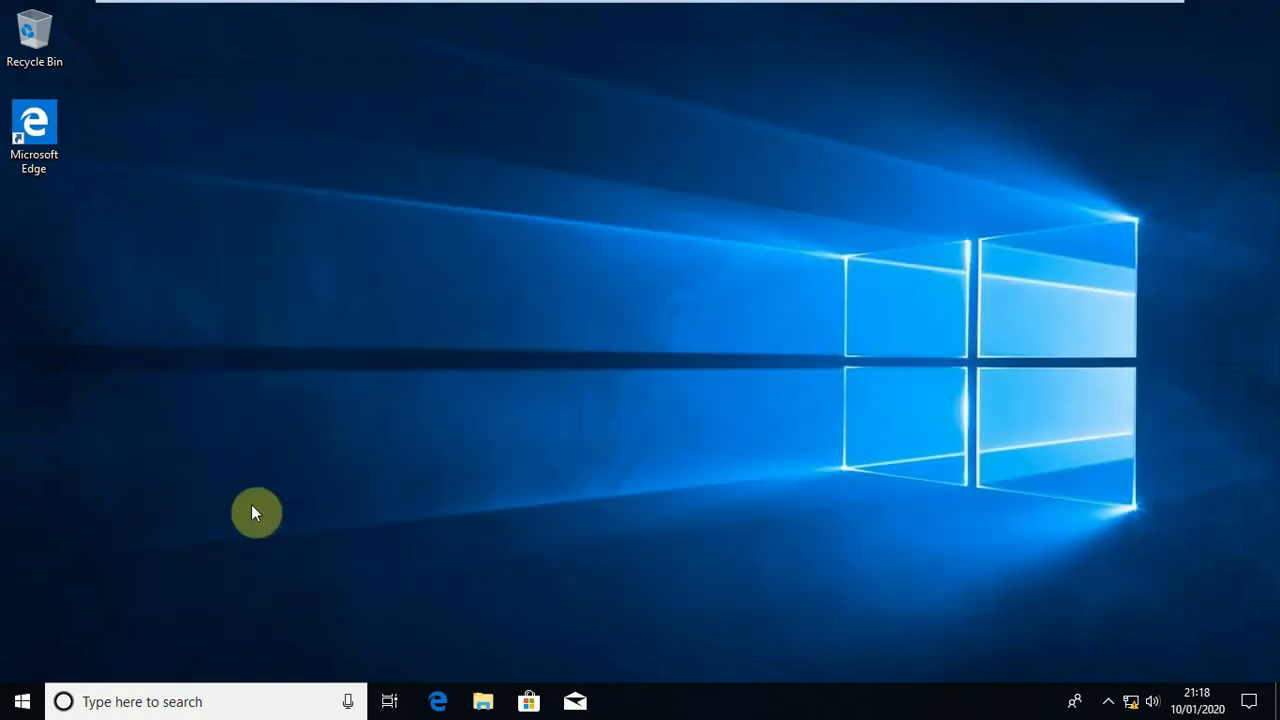
Search Windows for "system info" and open Control Panel from the results
{"action": "left_click", "coordinate": [184, 702]}
{"action": "type", "text": "system info"}
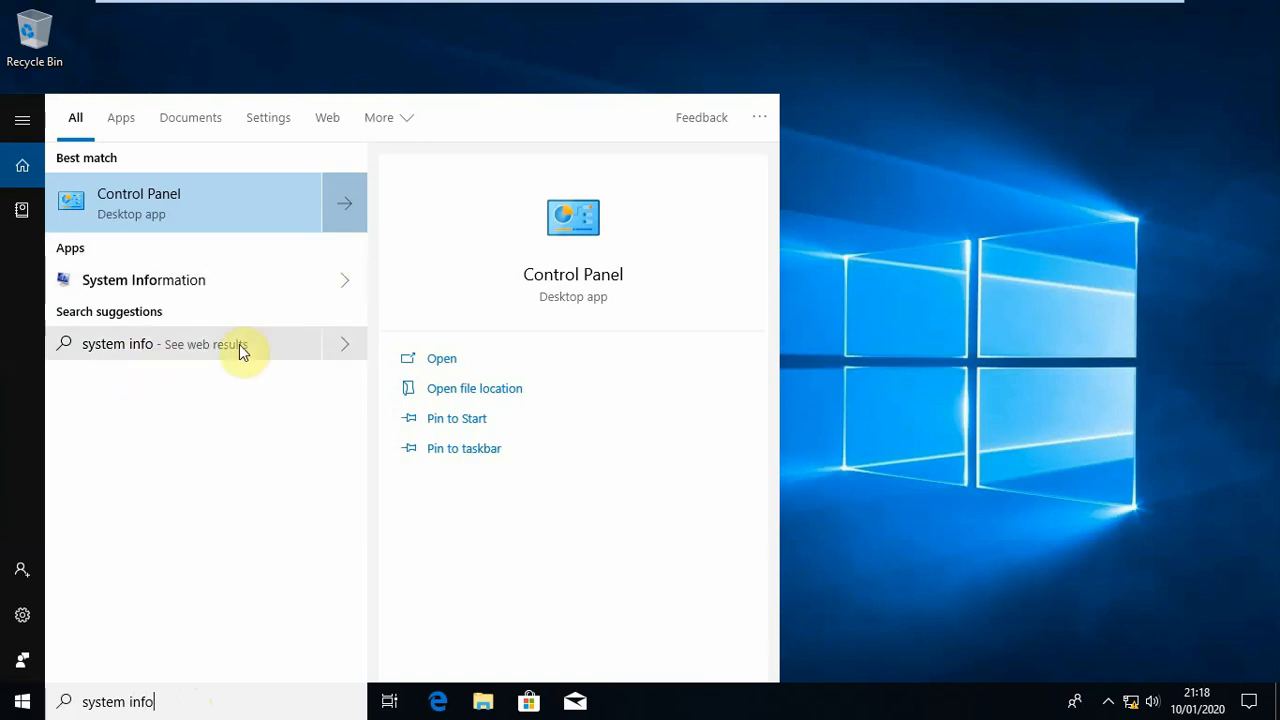
{"action": "left_click", "coordinate": [341, 288]}
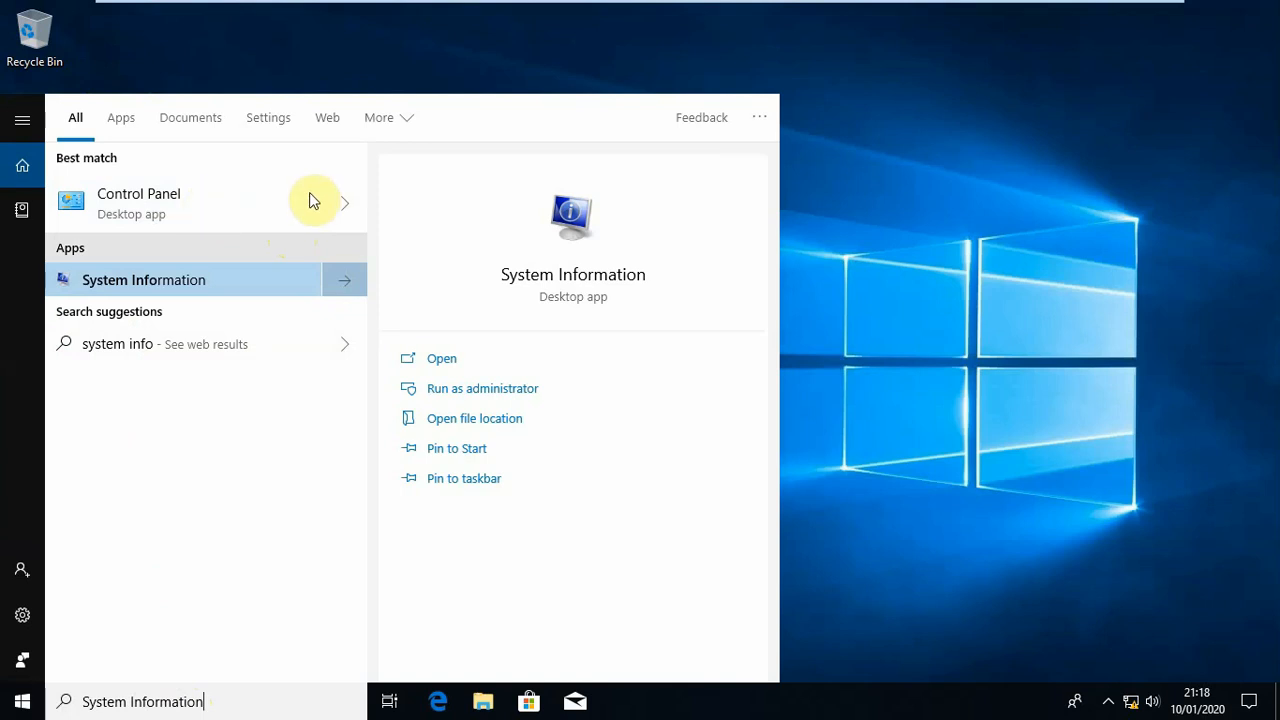
{"action": "left_click", "coordinate": [345, 208]}
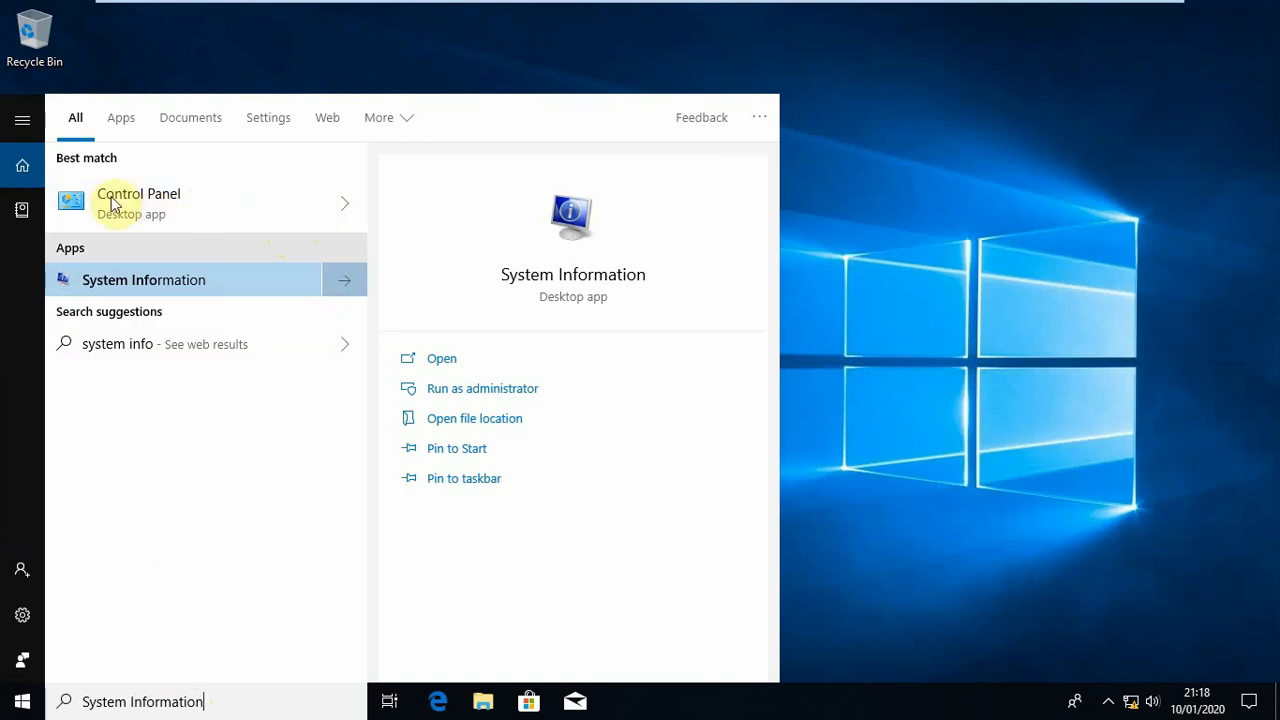
{"action": "left_click", "coordinate": [111, 199]}
Dismiss the reopened Windows search and close the Control Panel window
{"action": "left_click", "coordinate": [243, 692]}
{"action": "left_click", "coordinate": [196, 712]}
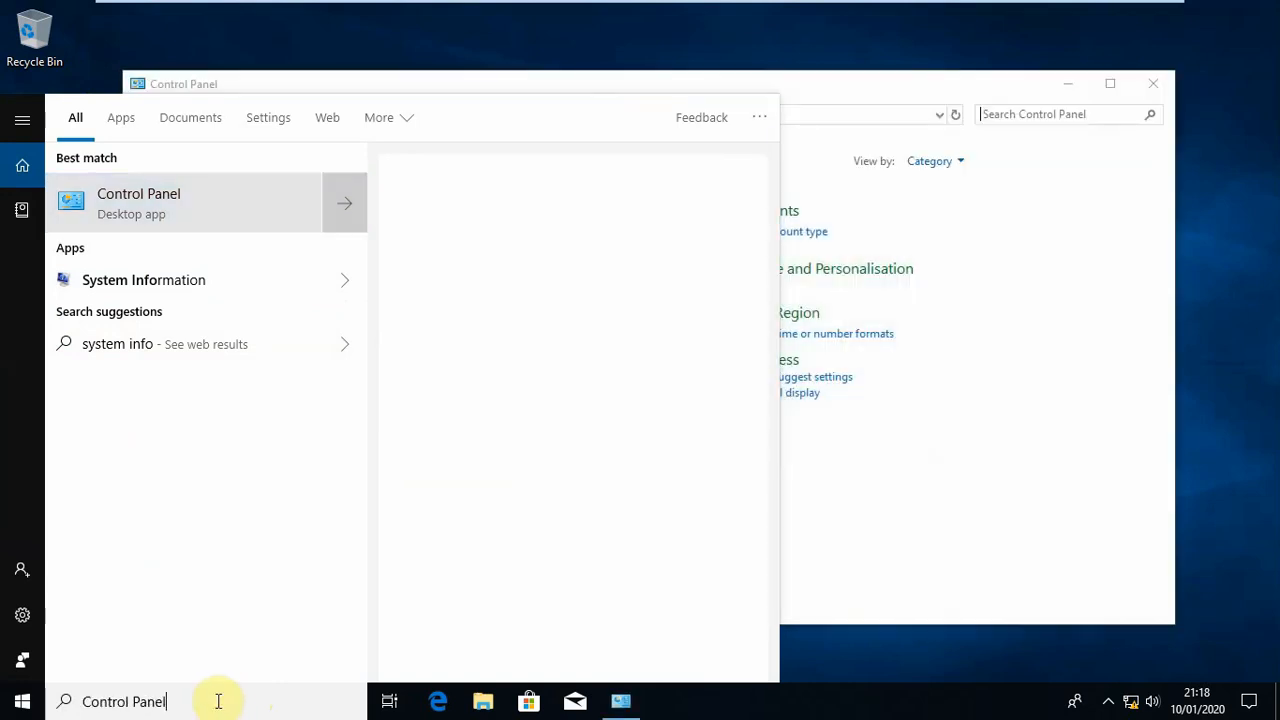
{"action": "key", "text": "BackSpace"}
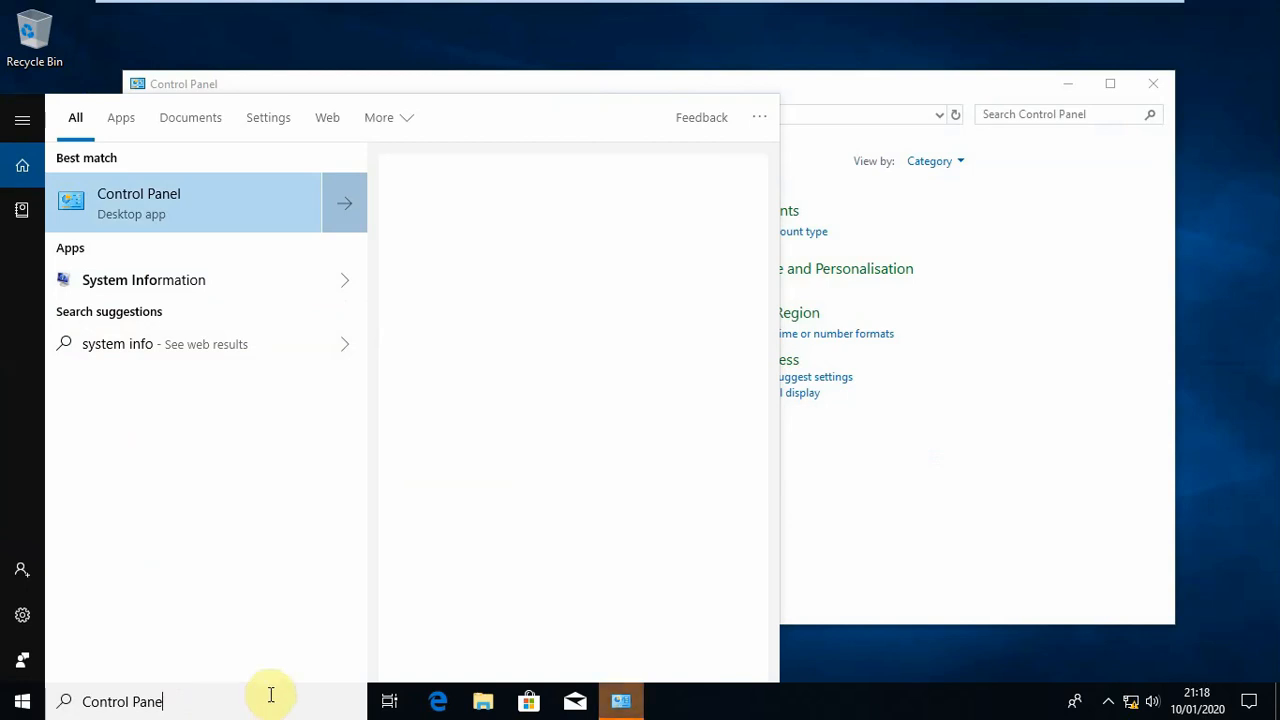
{"action": "left_click", "coordinate": [621, 701]}
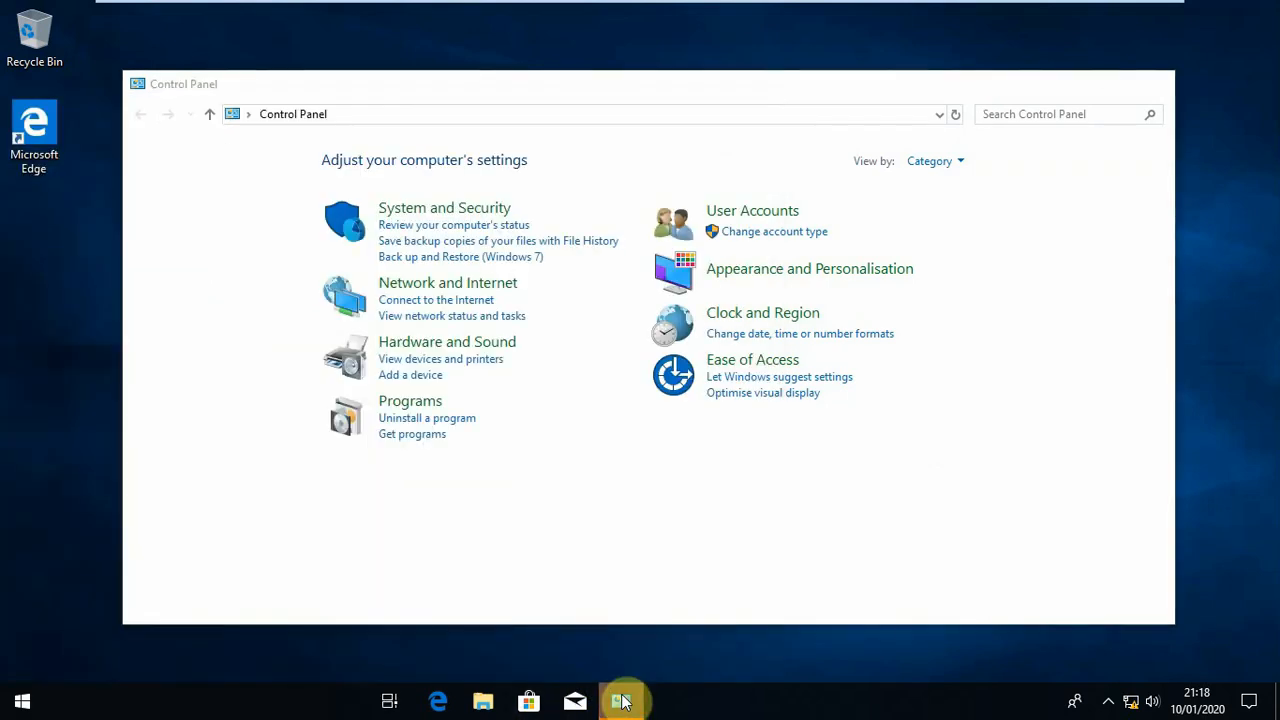
{"action": "left_click", "coordinate": [621, 701]}
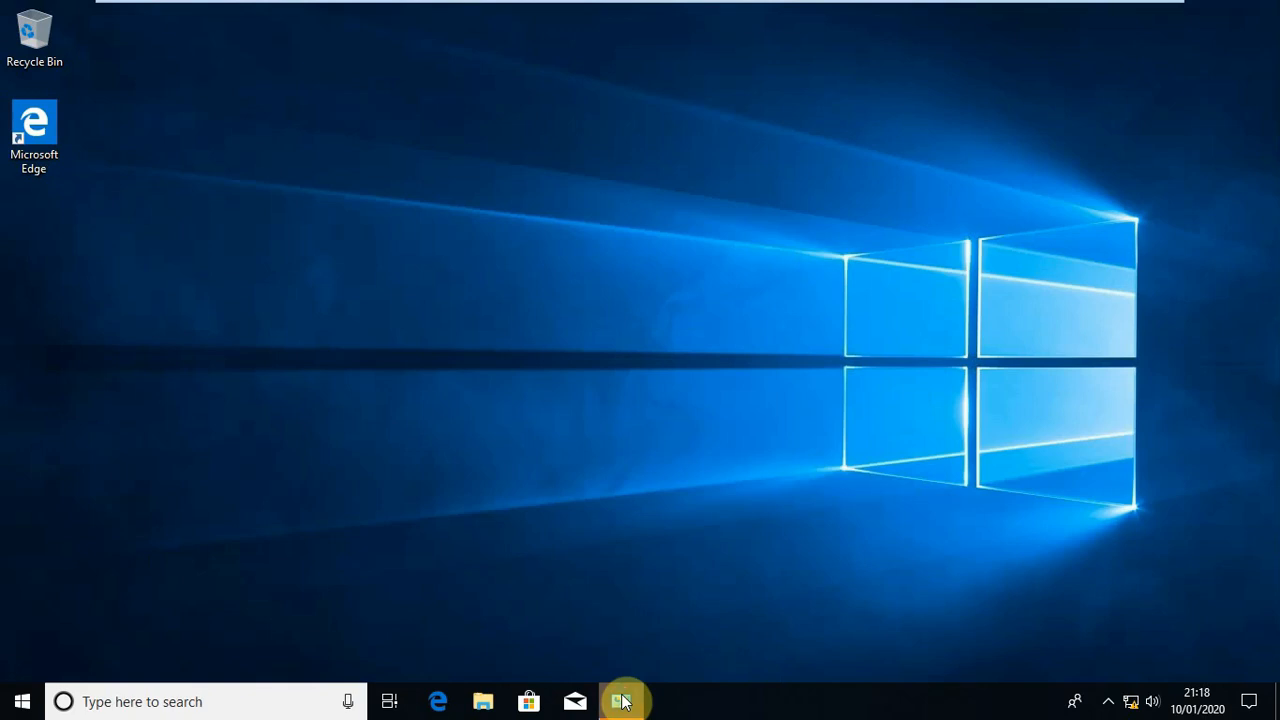
{"action": "left_click", "coordinate": [621, 701]}
{"action": "left_click", "coordinate": [1149, 80]}
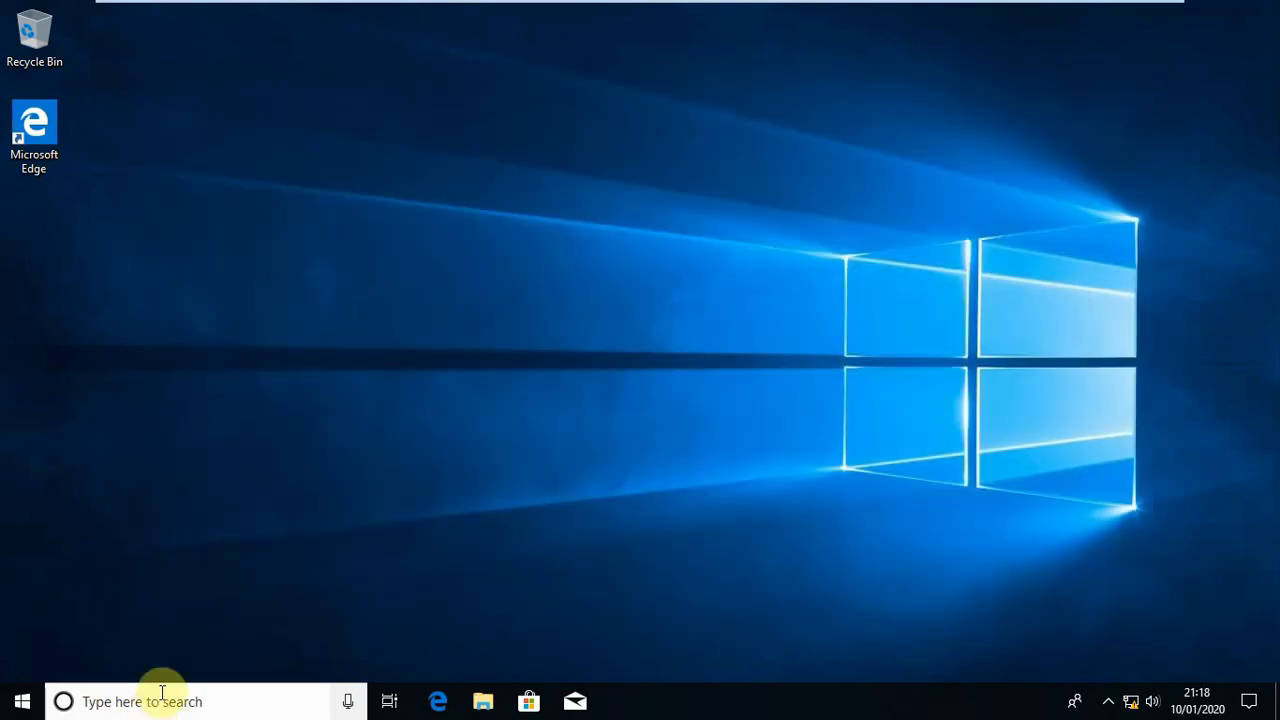
{"action": "left_click", "coordinate": [158, 703]}
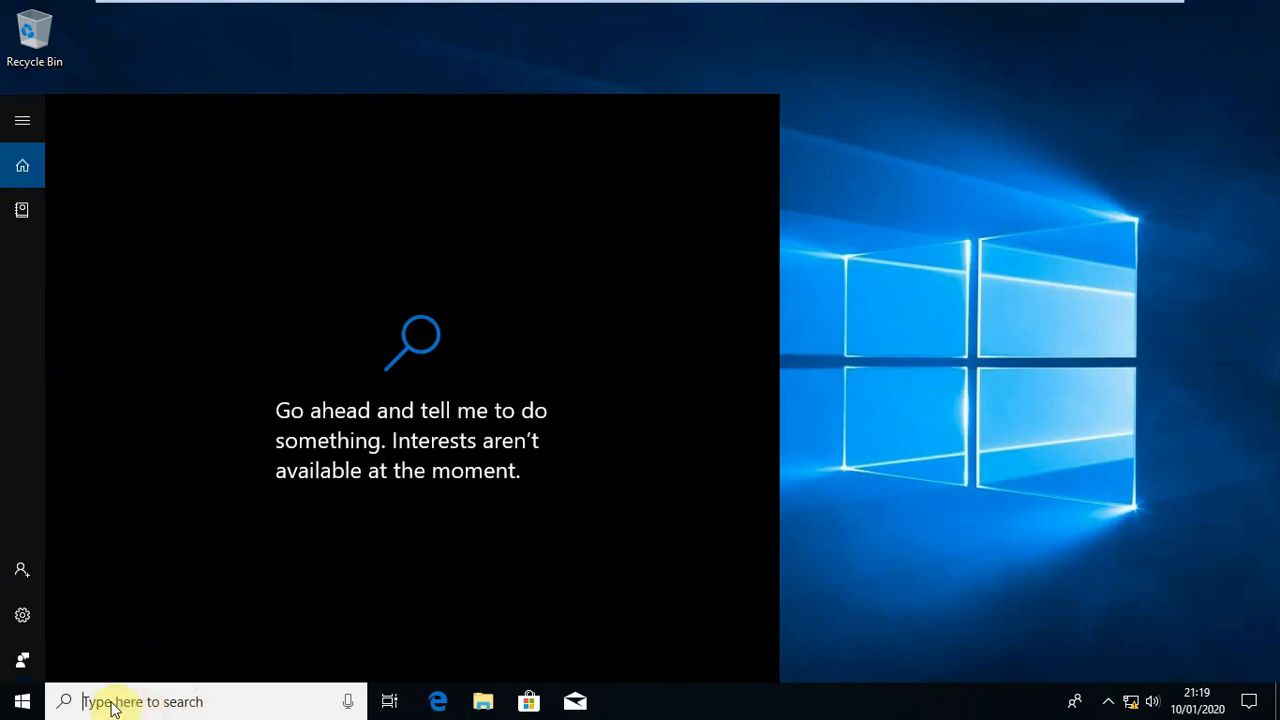
{"action": "left_click", "coordinate": [900, 420]}
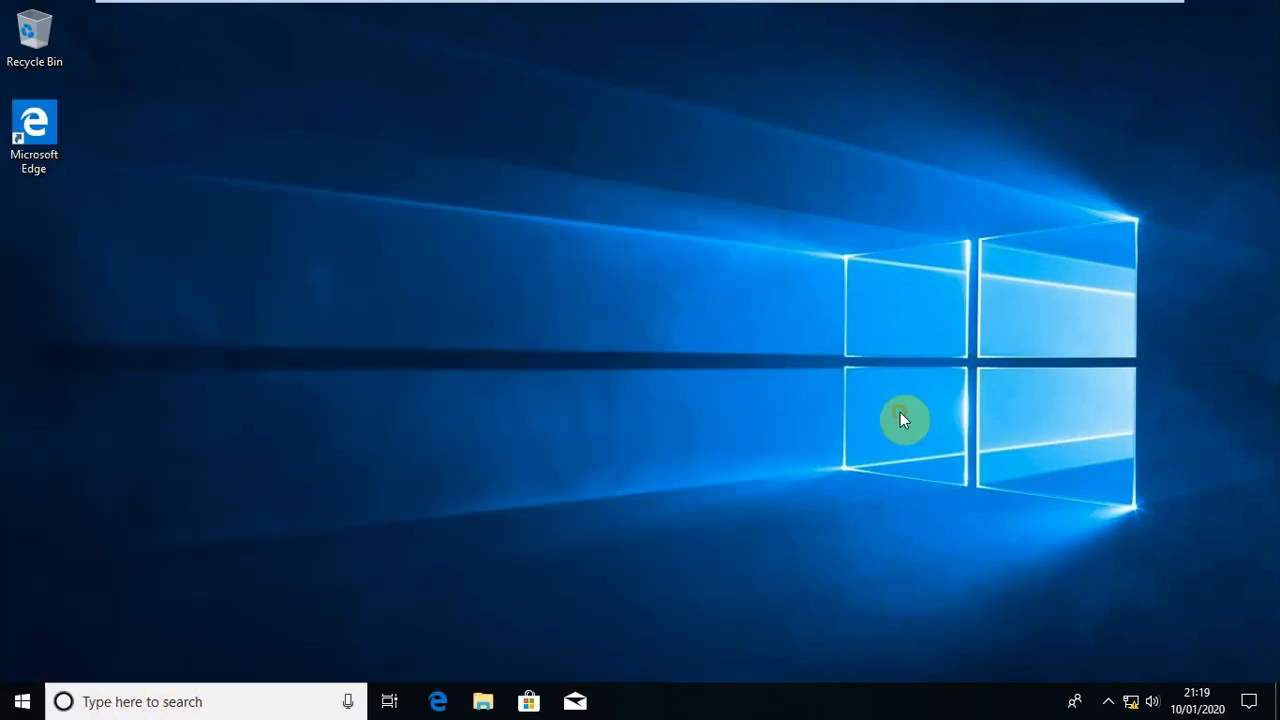
{"action": "left_click", "coordinate": [172, 706]}
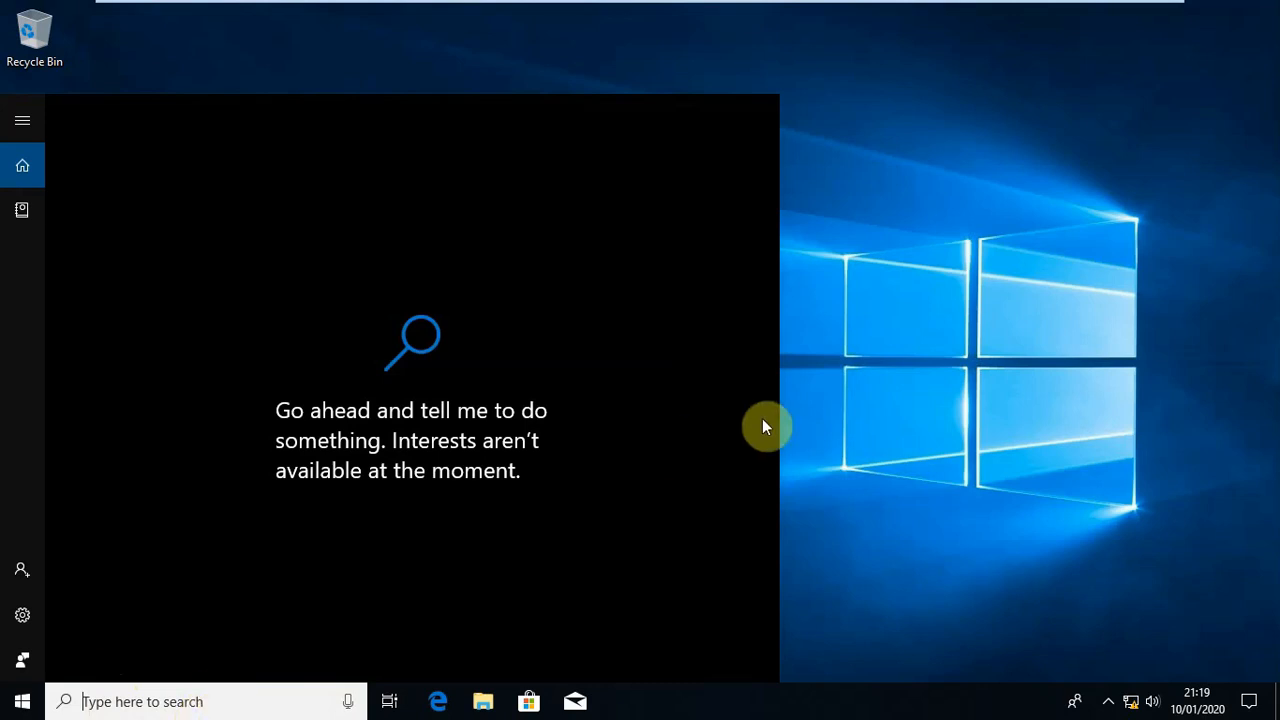
{"action": "left_click", "coordinate": [900, 400]}
{"action": "left_click", "coordinate": [115, 700]}
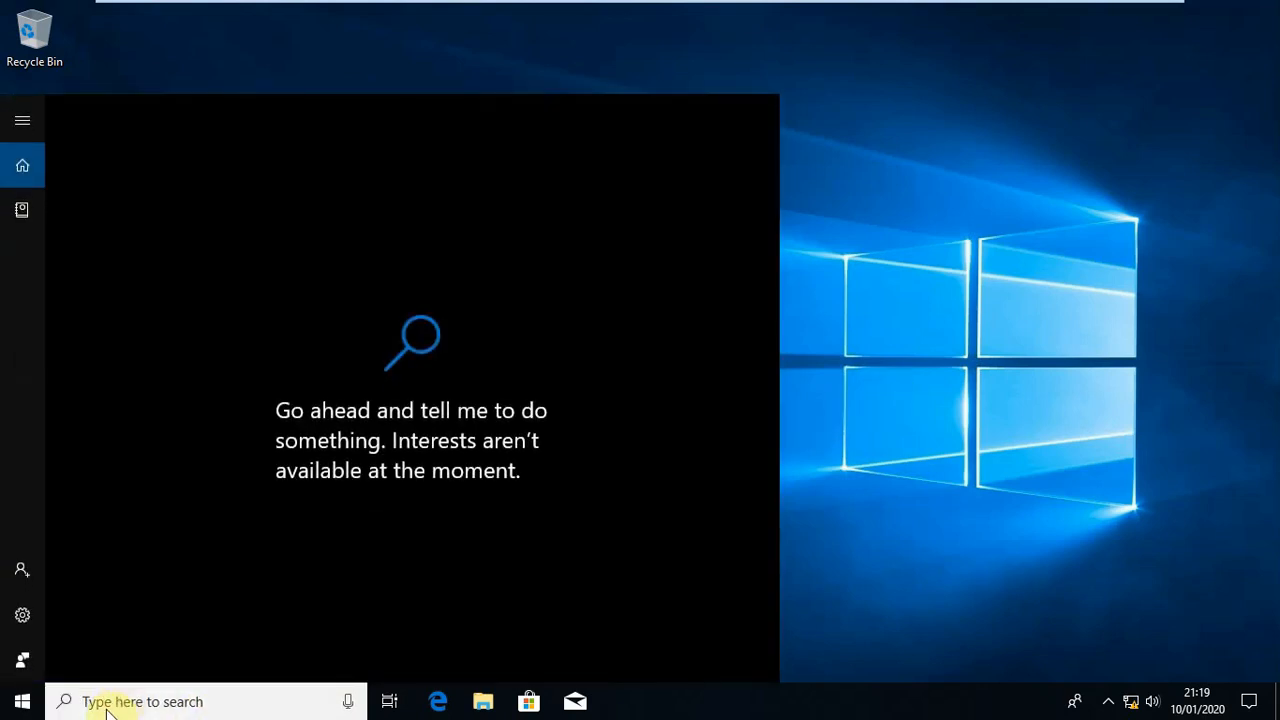
{"action": "left_click", "coordinate": [22, 701]}
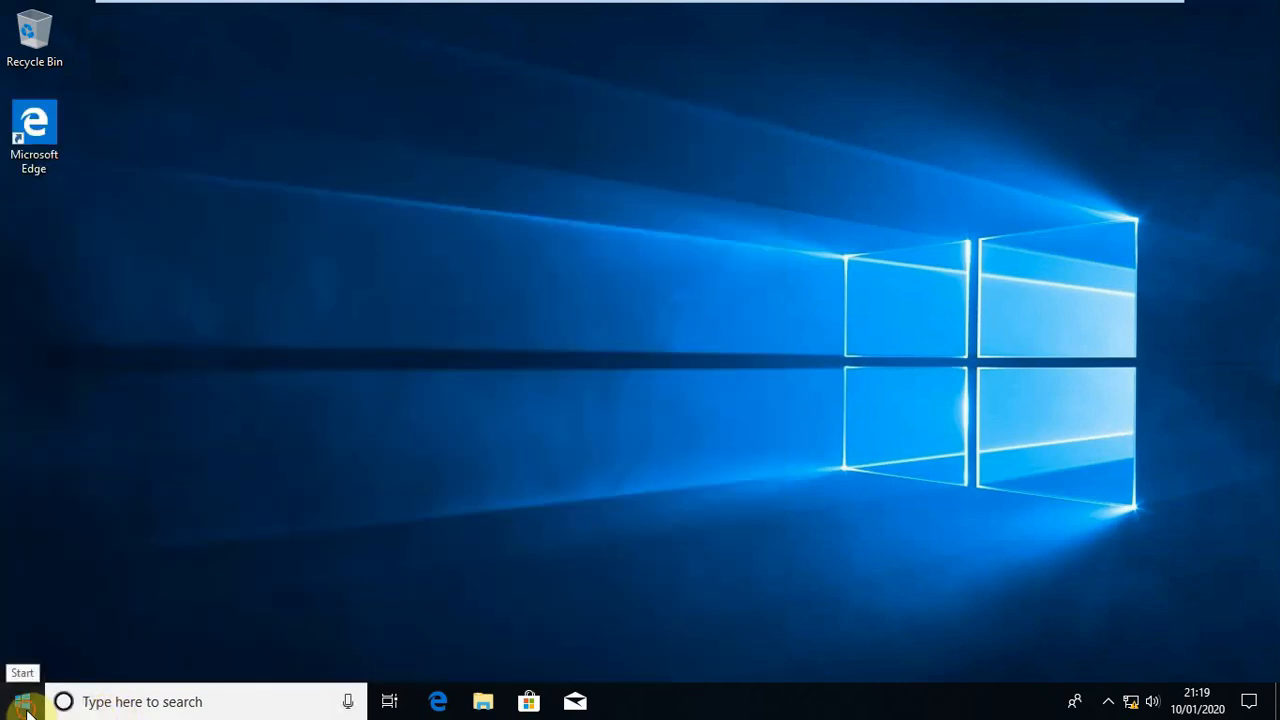
{"action": "left_click", "coordinate": [24, 704]}
{"action": "left_click", "coordinate": [24, 704]}
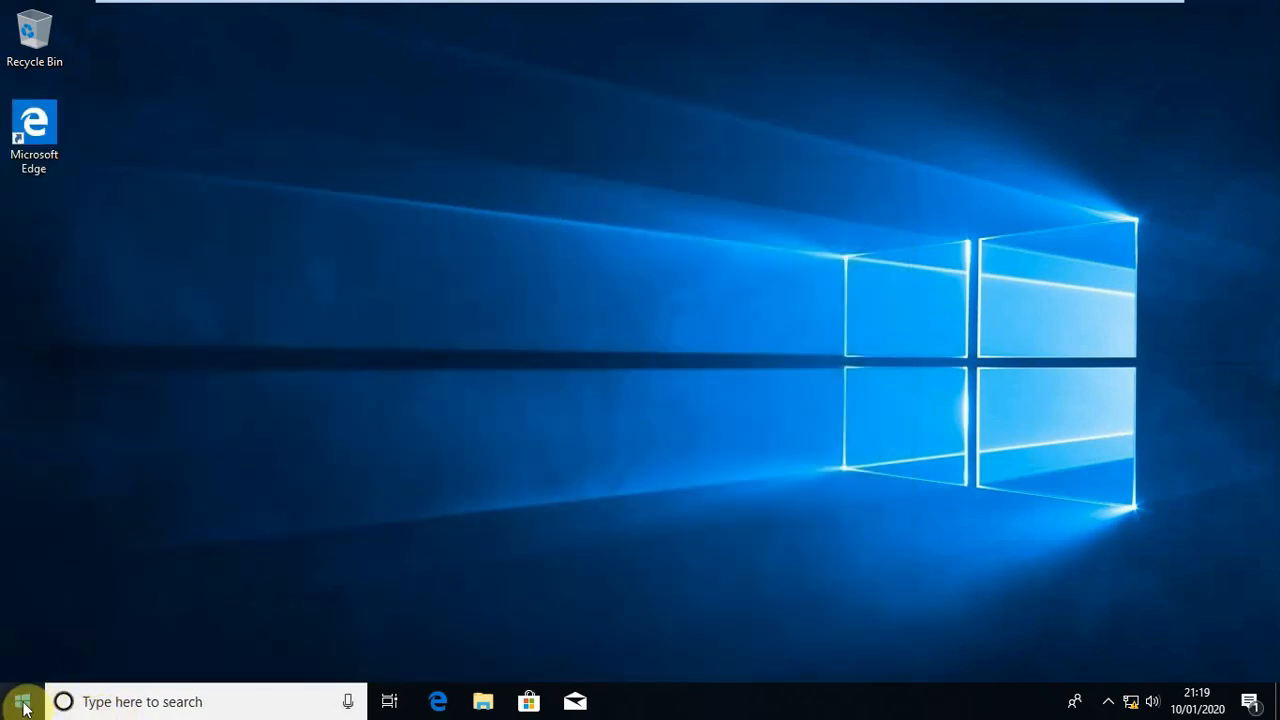
{"action": "left_click", "coordinate": [20, 706]}
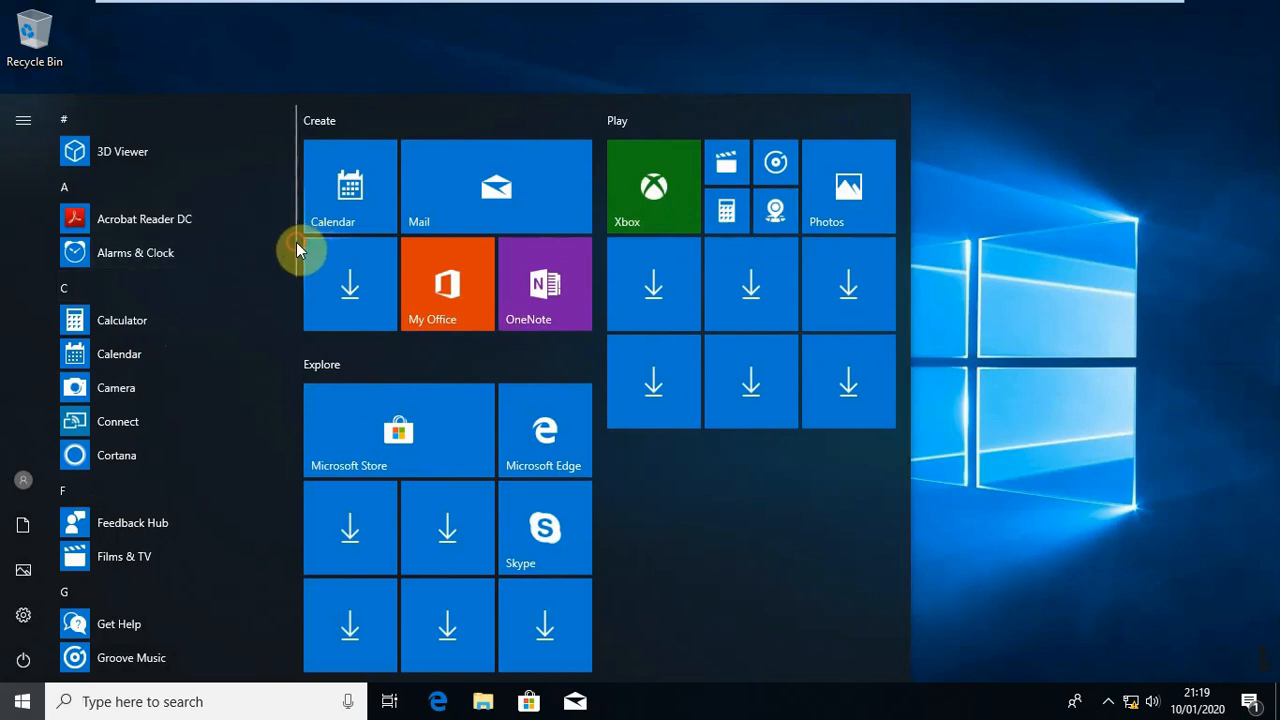
{"action": "left_click_drag", "start_coordinate": [292, 243], "coordinate": [272, 642]}
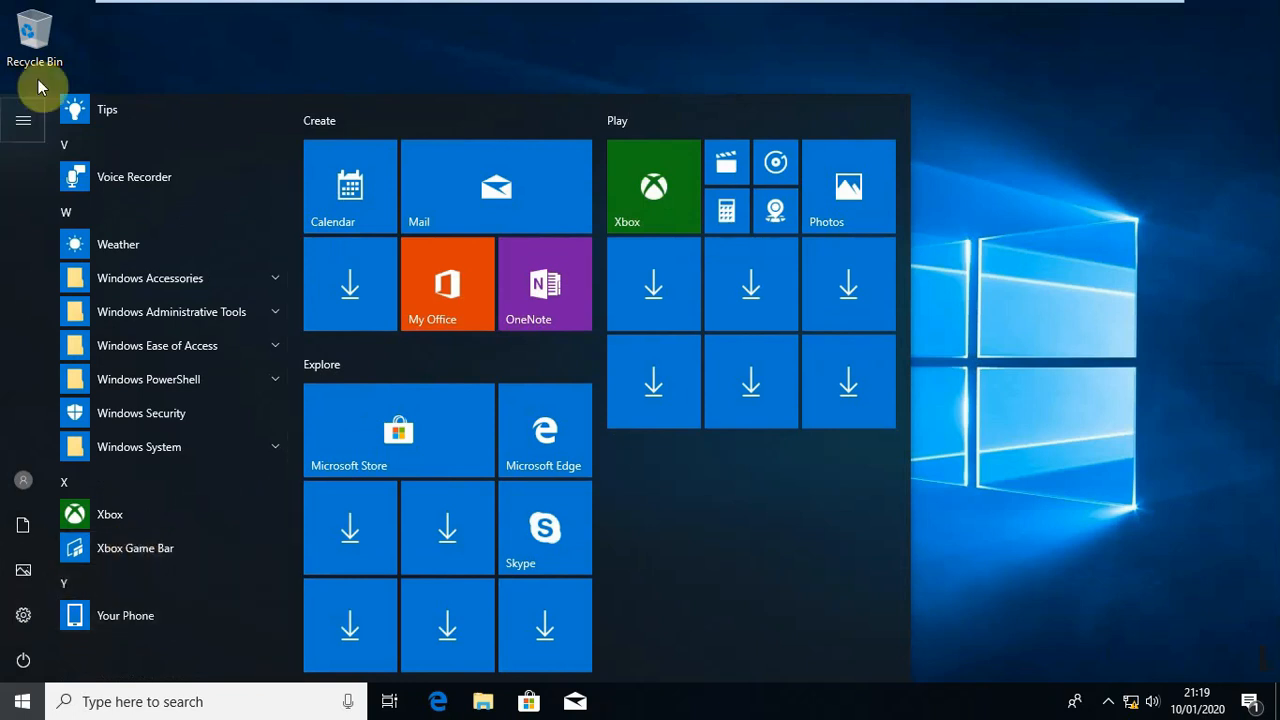
{"action": "left_click", "coordinate": [23, 122]}
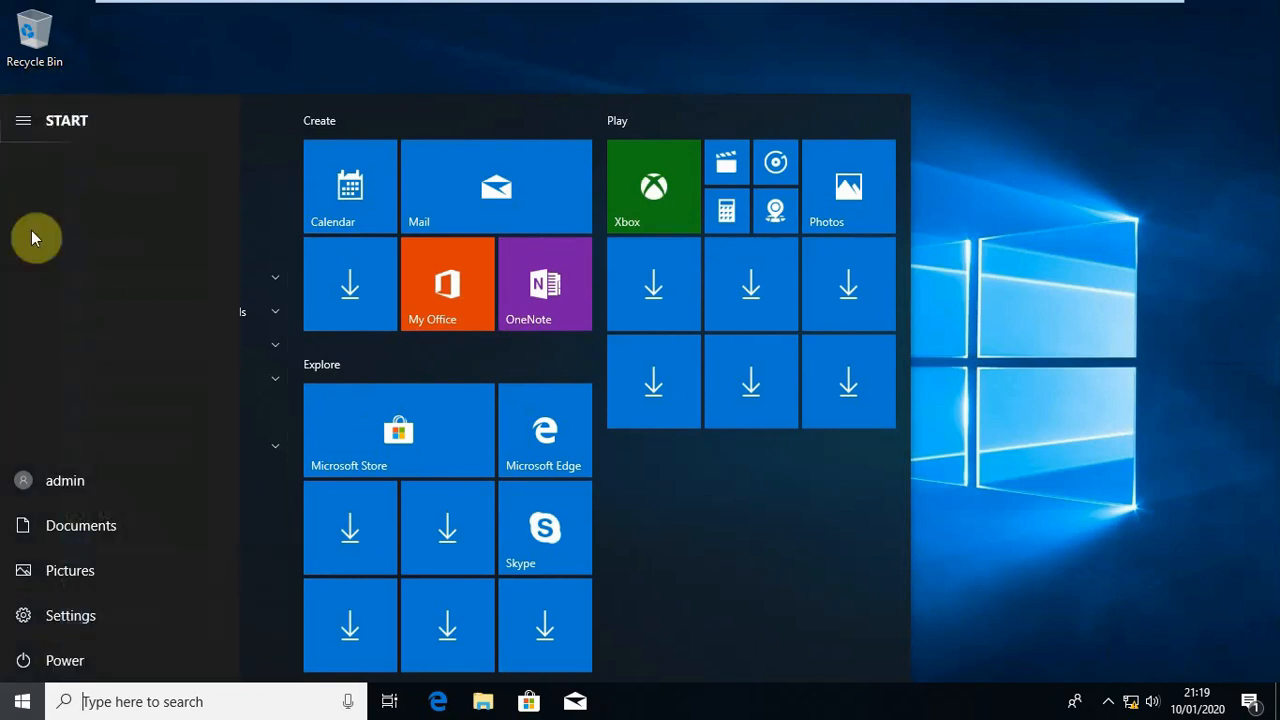
{"action": "left_click", "coordinate": [723, 491]}
{"action": "left_click", "coordinate": [1057, 464]}
{"action": "left_click", "coordinate": [192, 701]}
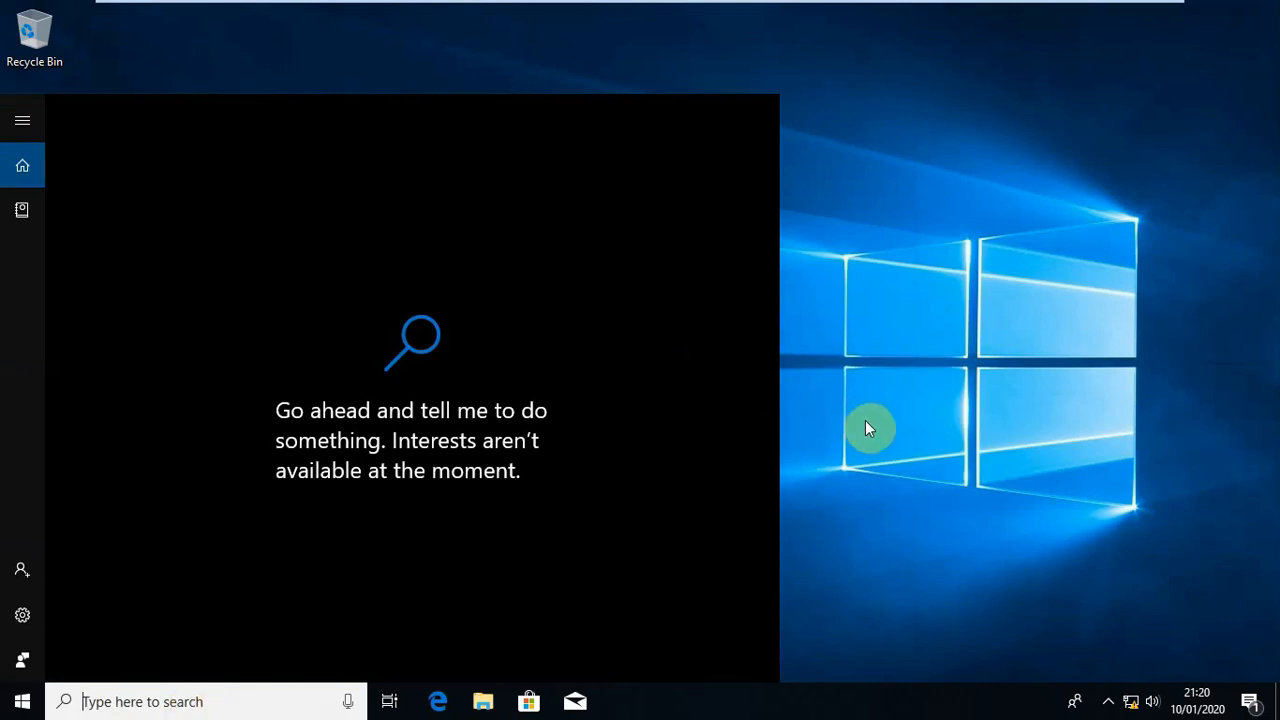
{"action": "left_click", "coordinate": [857, 197]}
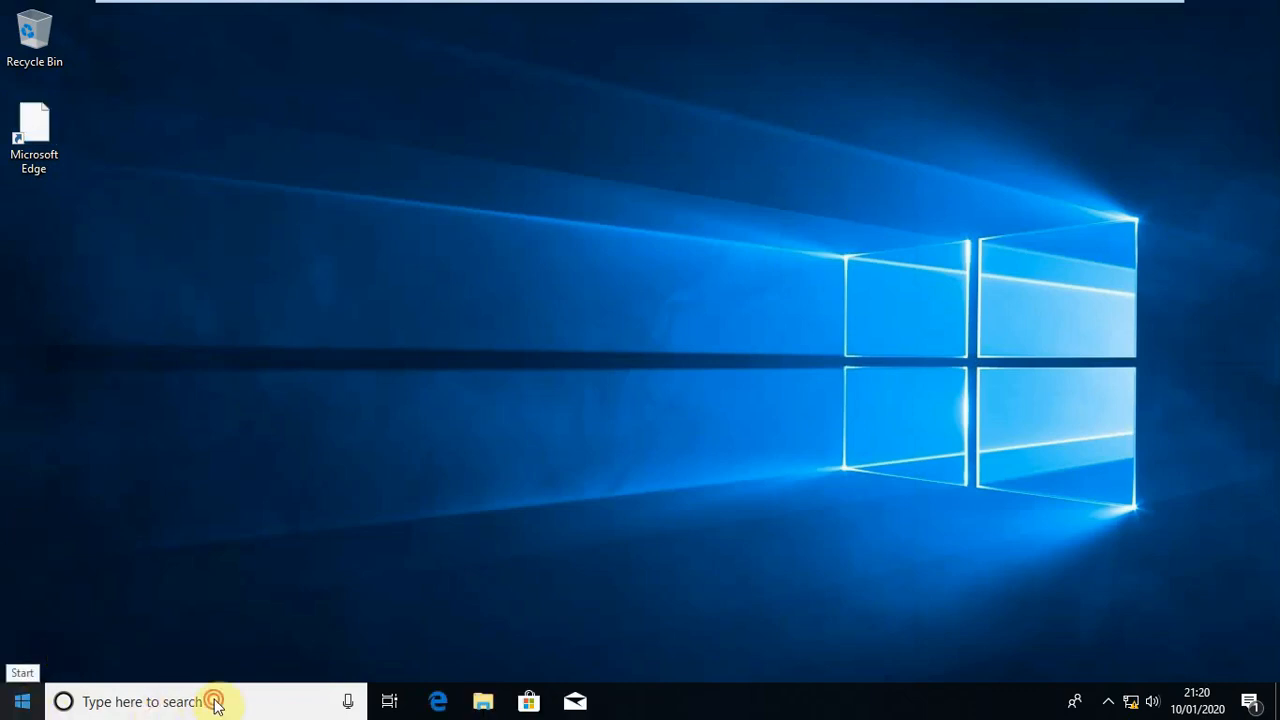
{"action": "left_click", "coordinate": [24, 705]}
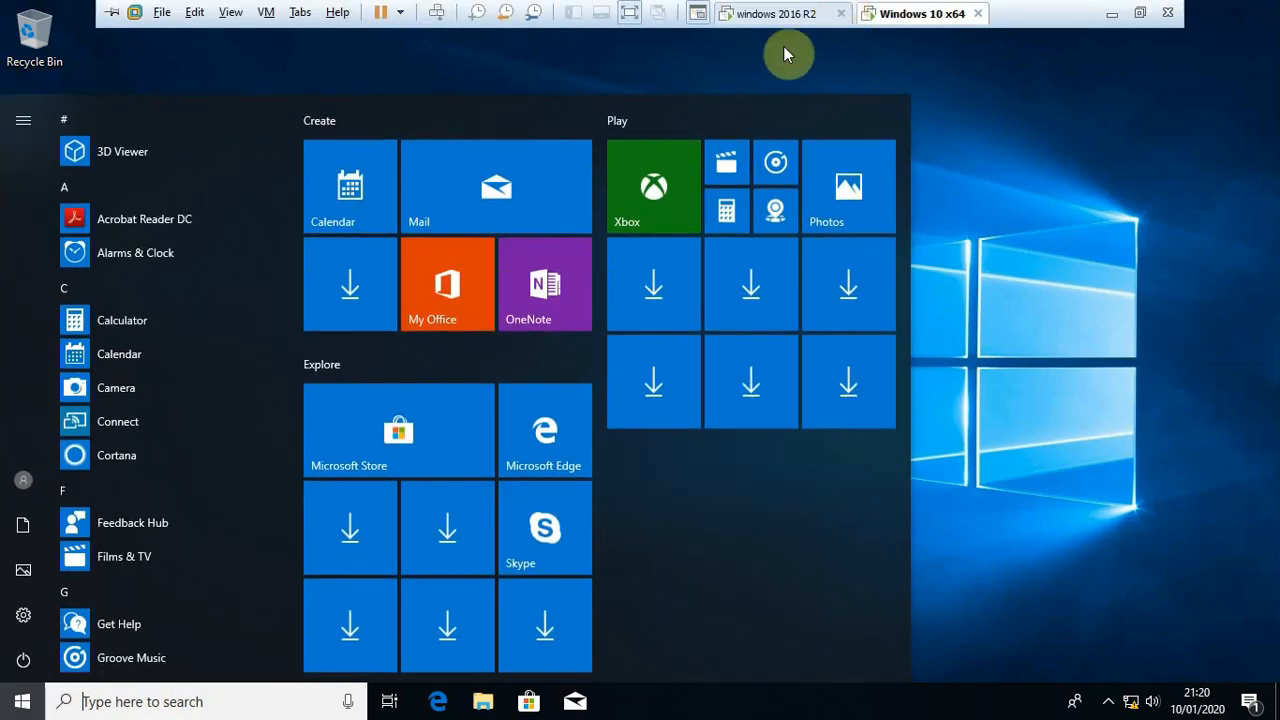
{"action": "left_click", "coordinate": [190, 705]}
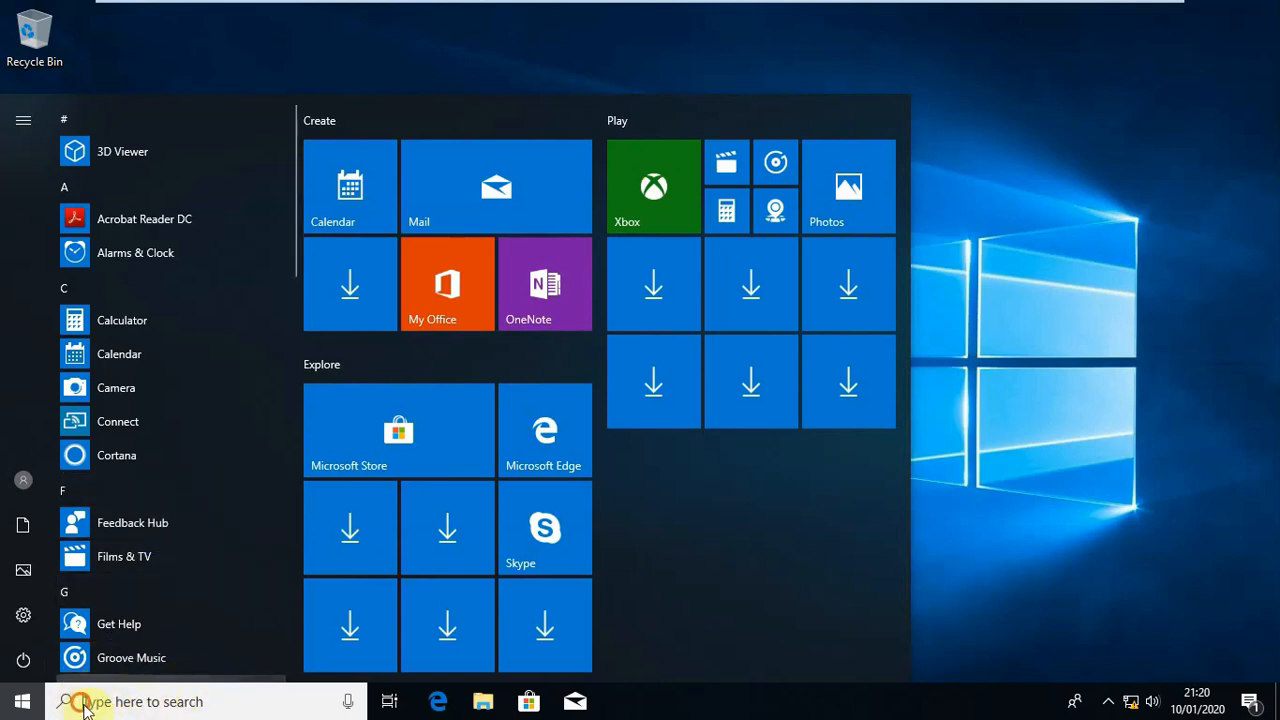
{"action": "left_click", "coordinate": [18, 704]}
{"action": "left_click", "coordinate": [18, 706]}
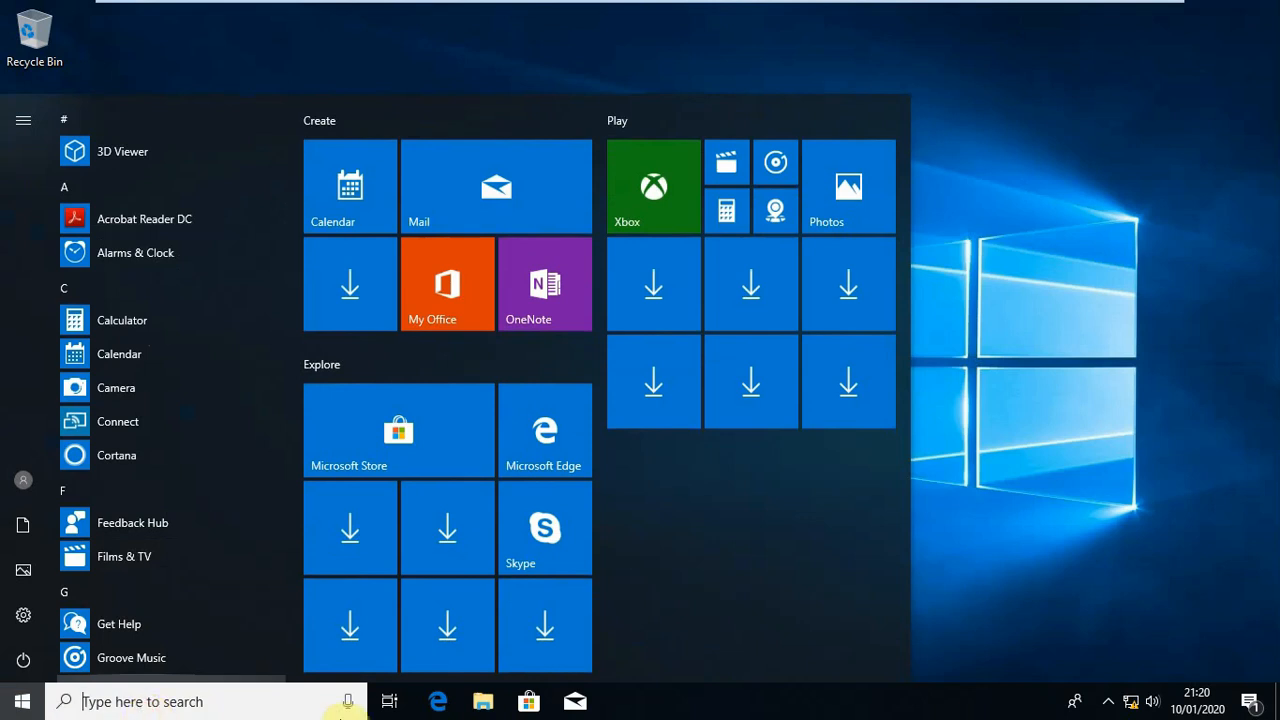
{"action": "left_click", "coordinate": [392, 706]}
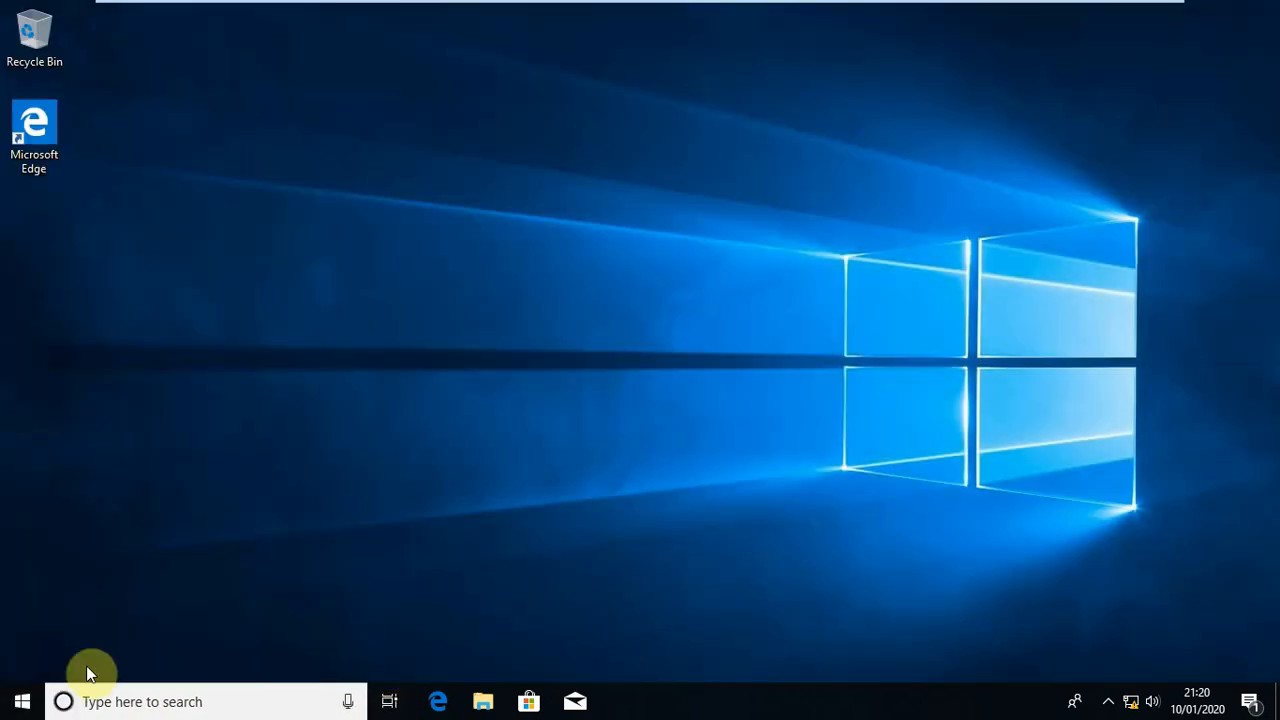
Narrow the Start menu to a single column of tile groups and close it
{"action": "left_click", "coordinate": [15, 708]}
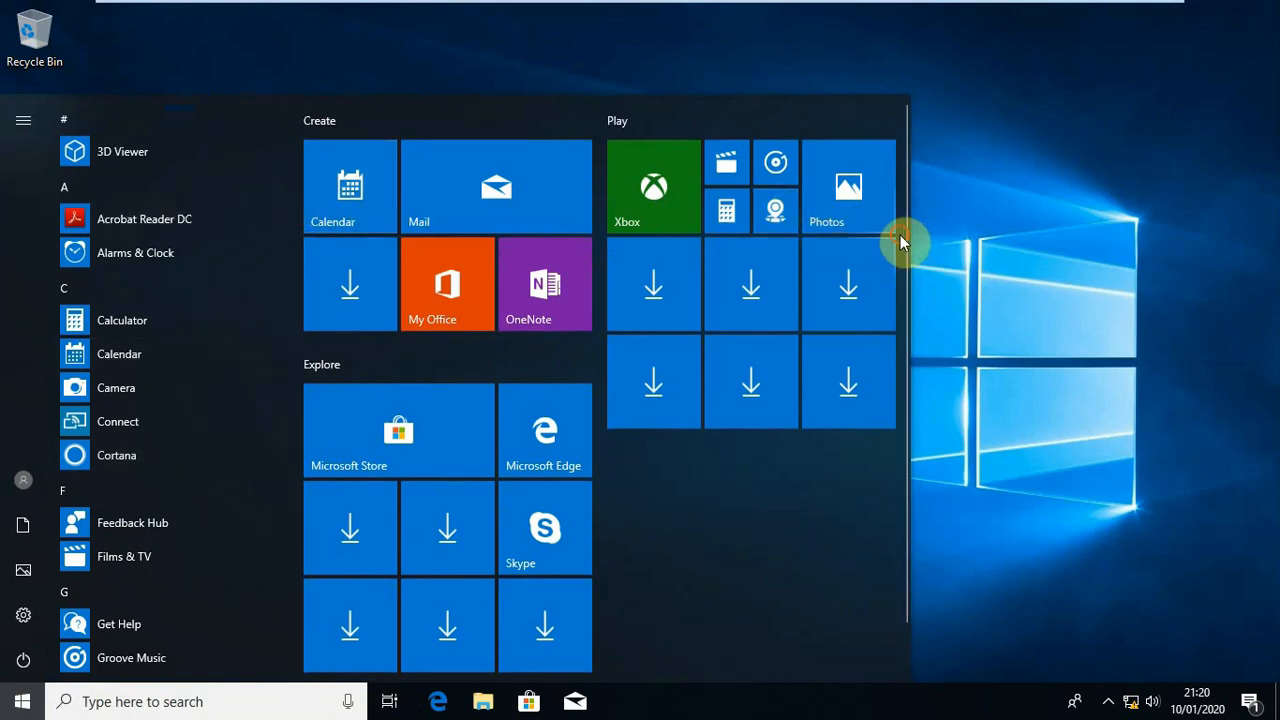
{"action": "left_click_drag", "start_coordinate": [902, 241], "coordinate": [918, 462]}
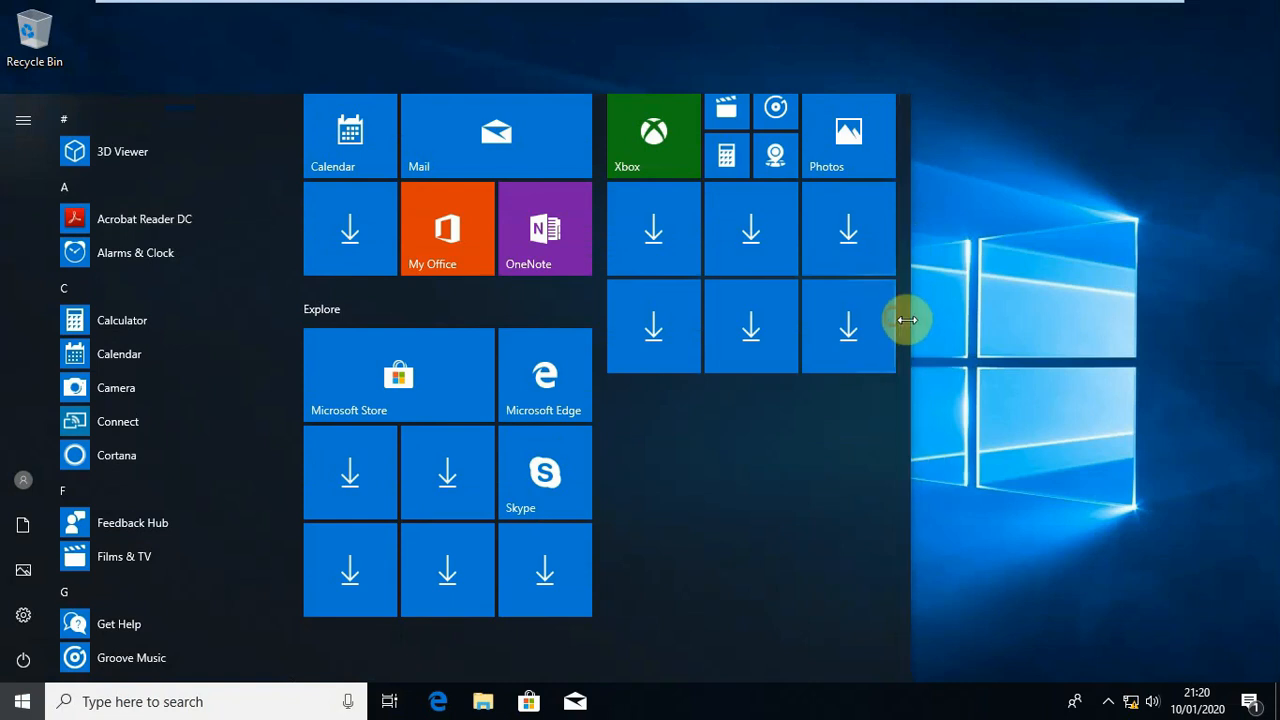
{"action": "left_click_drag", "start_coordinate": [909, 319], "coordinate": [903, 315]}
{"action": "left_click", "coordinate": [694, 380]}
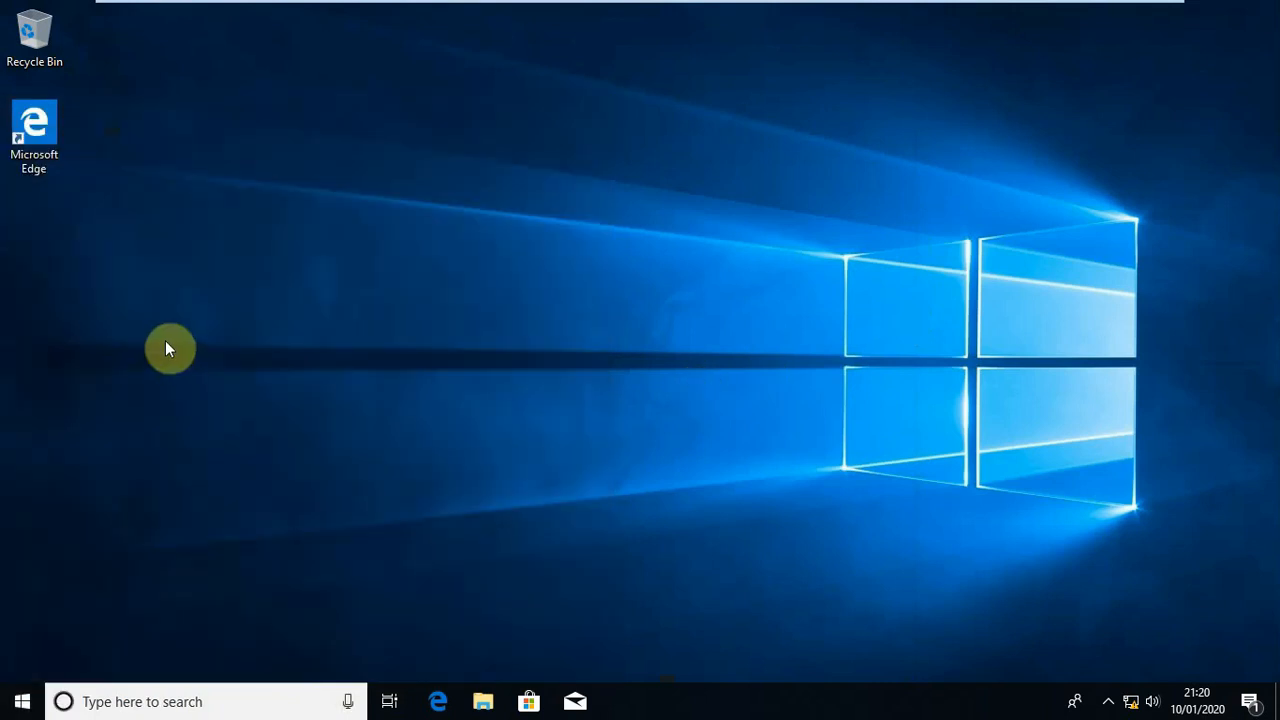
Launch Windows Settings from the installed apps list and reposition its window on the desktop
{"action": "left_click", "coordinate": [22, 700]}
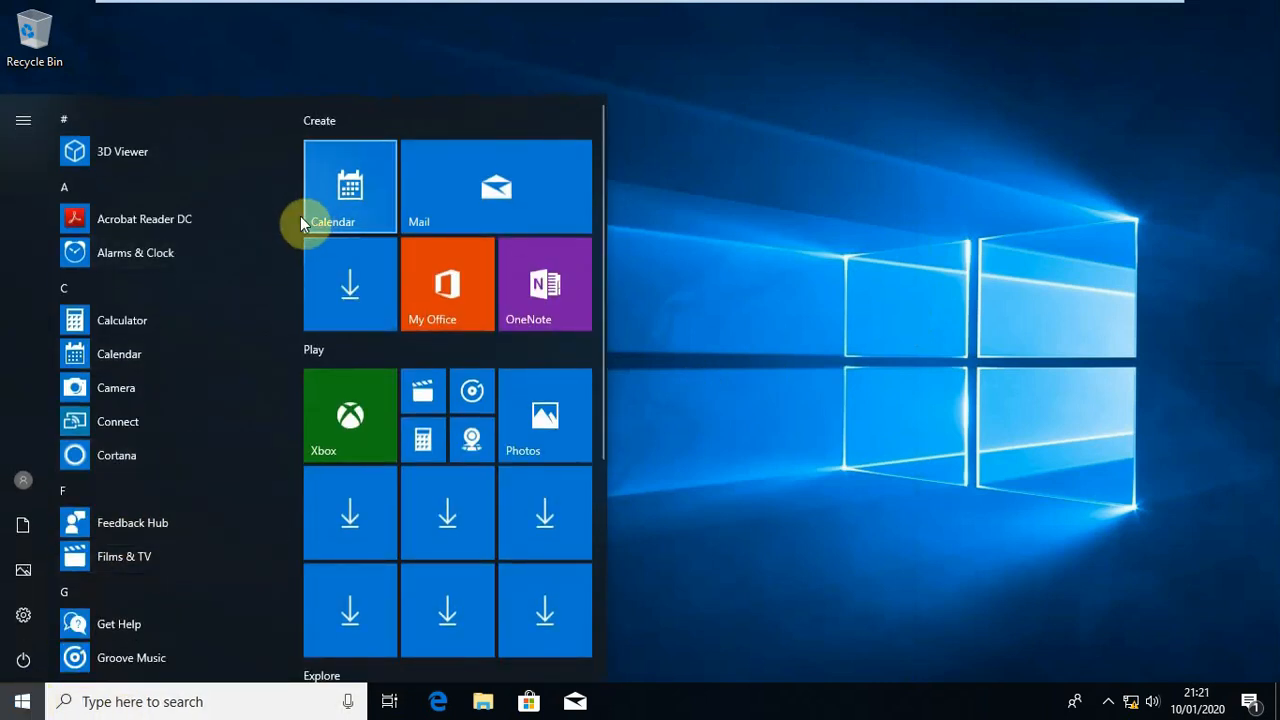
{"action": "scroll", "coordinate": [290, 271], "scroll_direction": "down", "scroll_amount": 10}
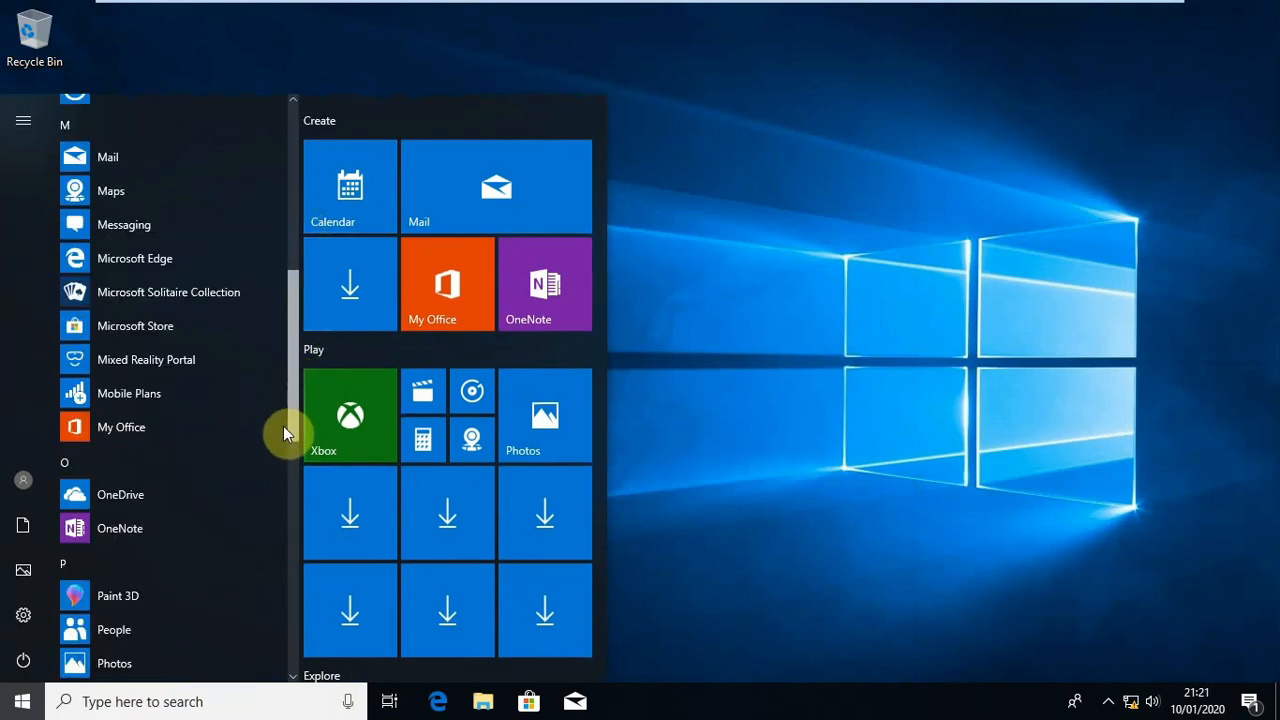
{"action": "scroll", "coordinate": [283, 428], "scroll_direction": "down", "scroll_amount": 5}
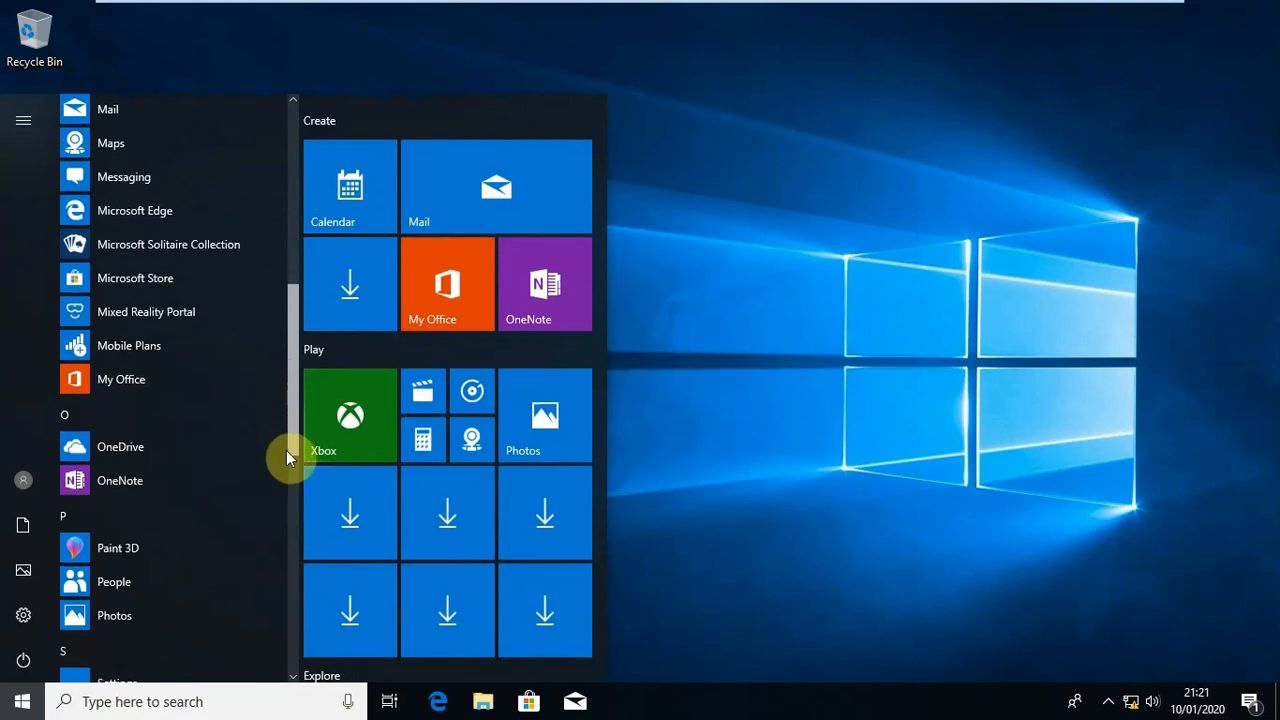
{"action": "left_click_drag", "start_coordinate": [288, 488], "coordinate": [280, 527]}
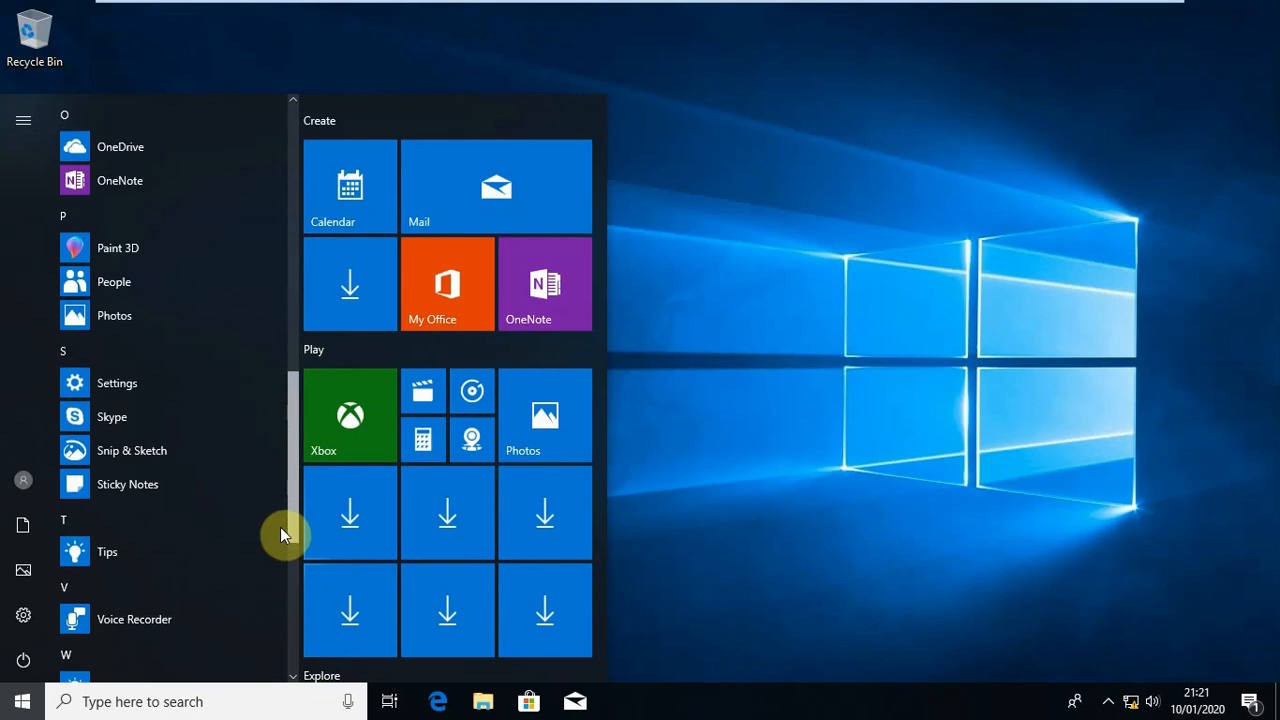
{"action": "left_click", "coordinate": [117, 384]}
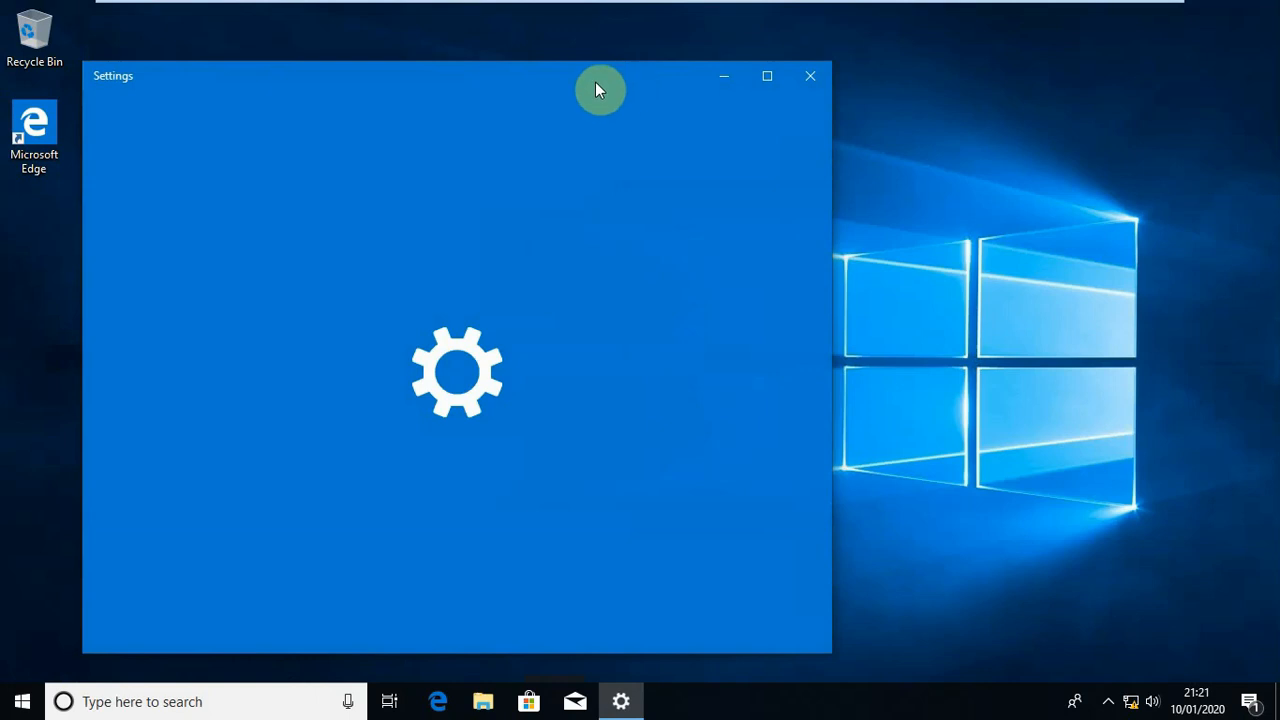
{"action": "left_click_drag", "start_coordinate": [595, 82], "coordinate": [660, 77]}
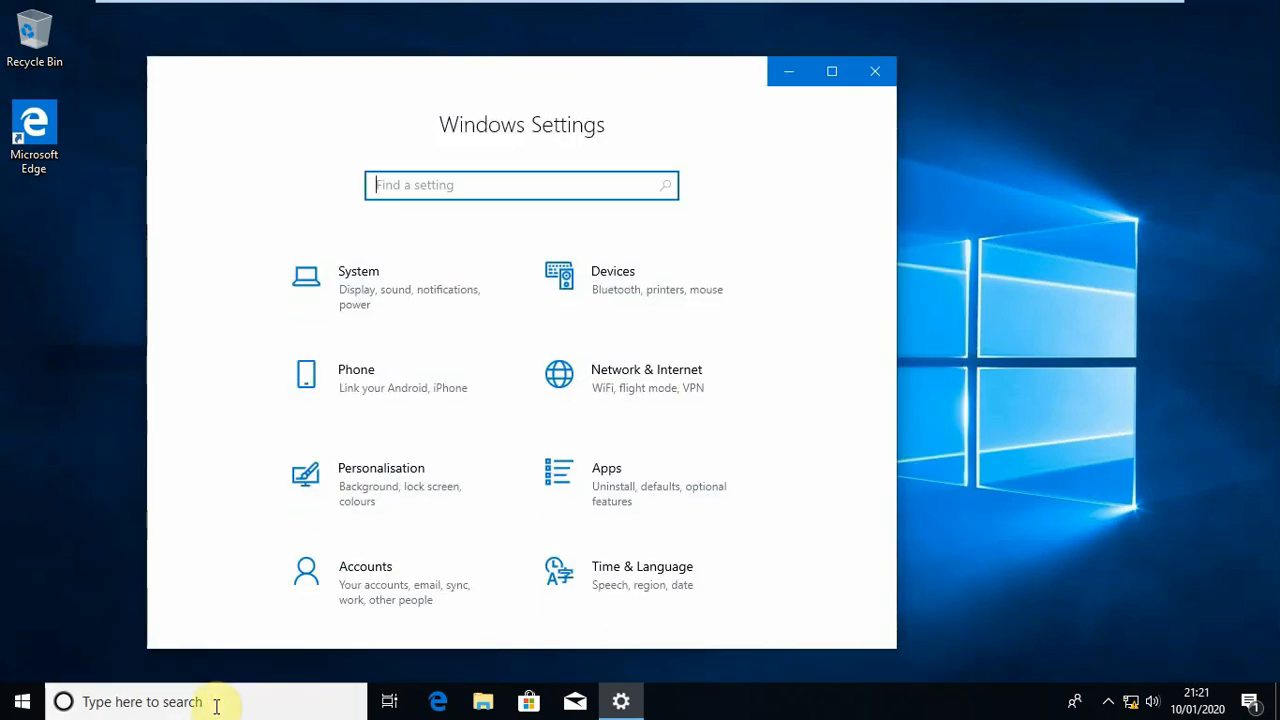
{"action": "left_click", "coordinate": [216, 705]}
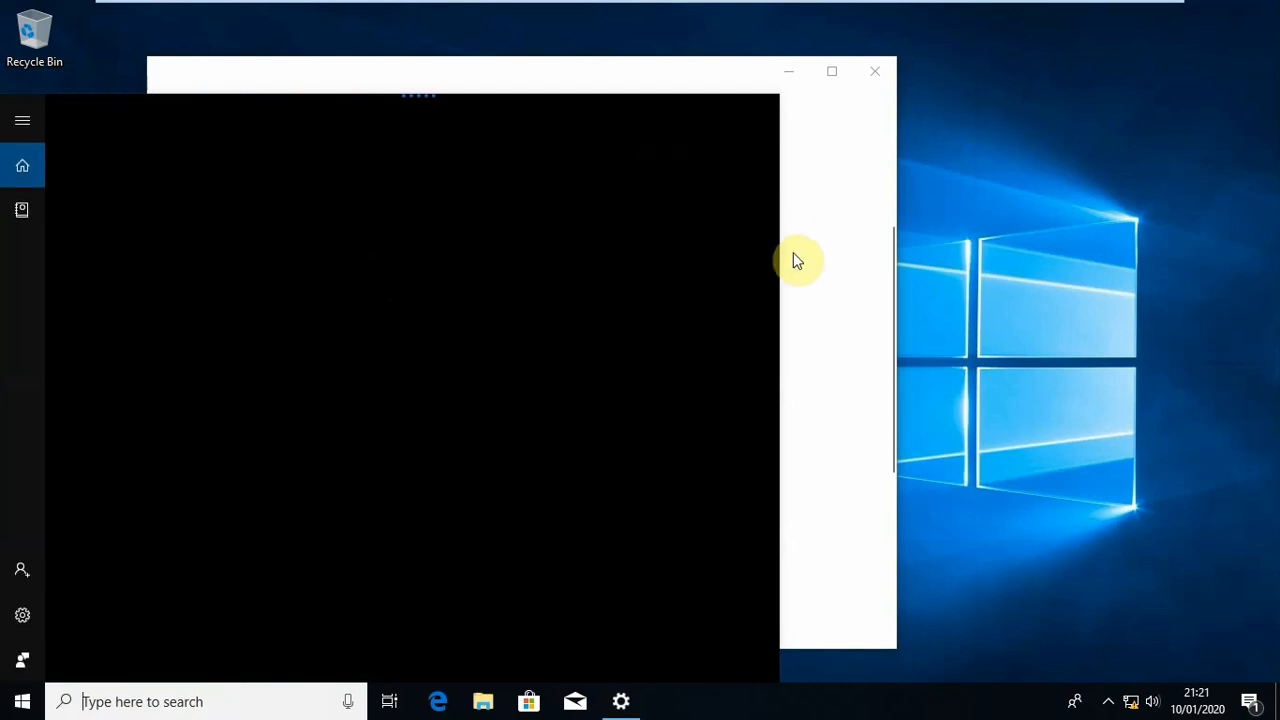
{"action": "left_click", "coordinate": [793, 253]}
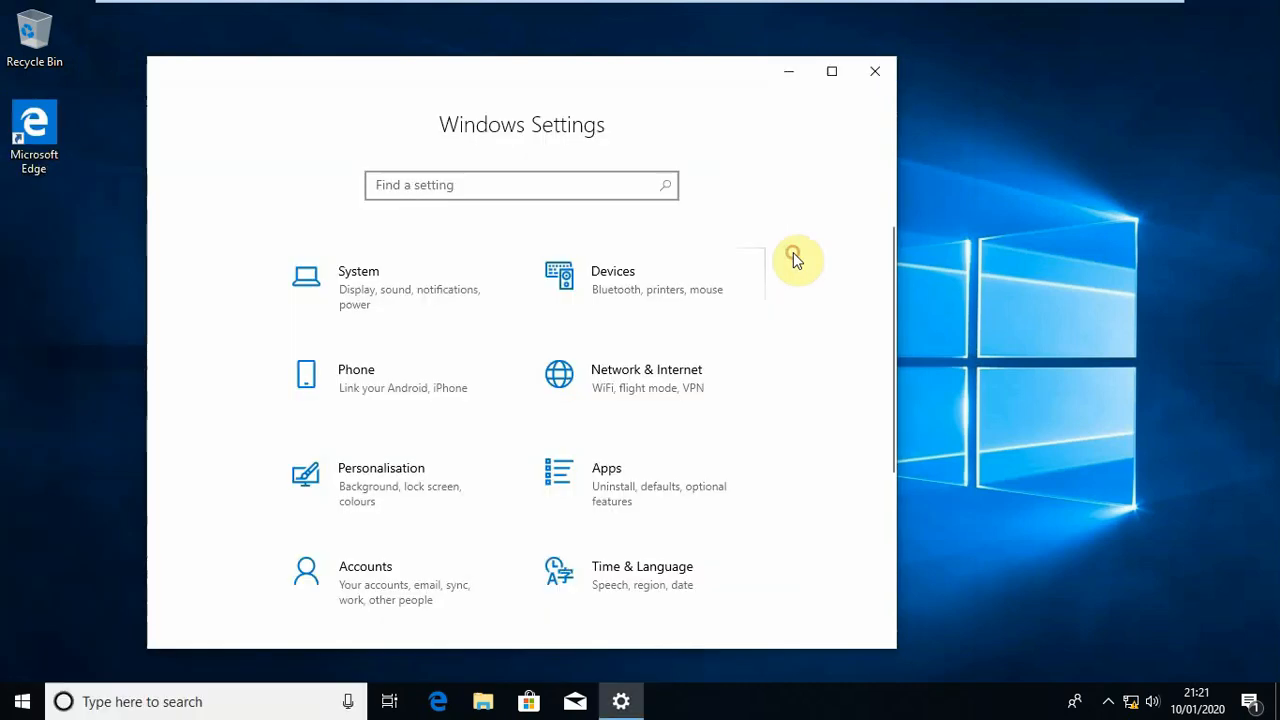
Open the System settings category, search for "system info" and open the System result to view basic computer information
{"action": "left_click", "coordinate": [363, 285]}
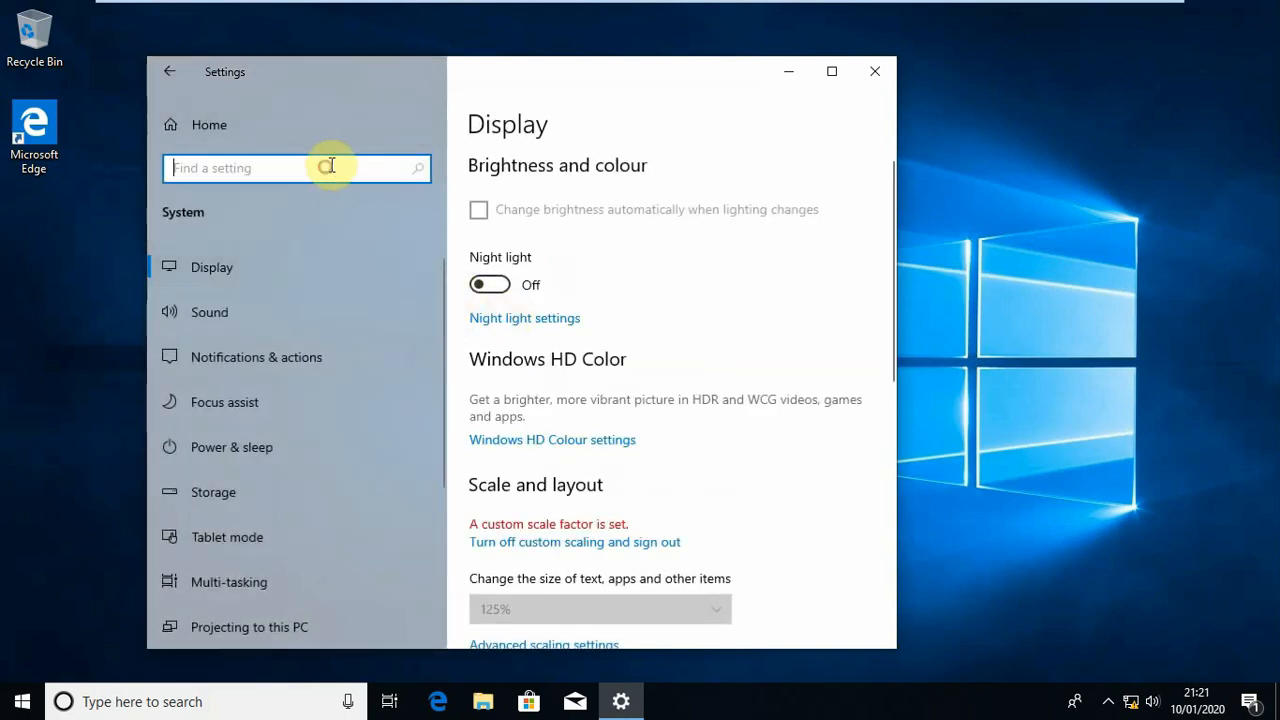
{"action": "left_click_drag", "start_coordinate": [890, 259], "coordinate": [843, 198]}
{"action": "left_click", "coordinate": [290, 175]}
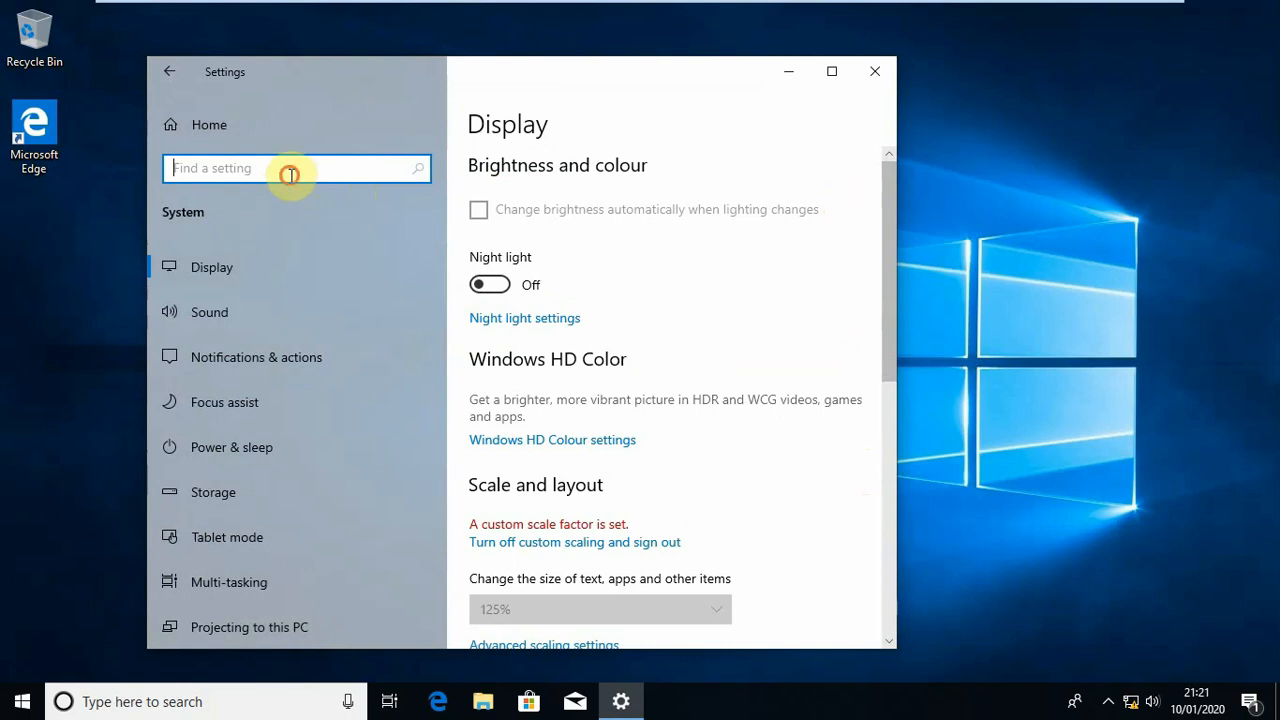
{"action": "type", "text": "system"}
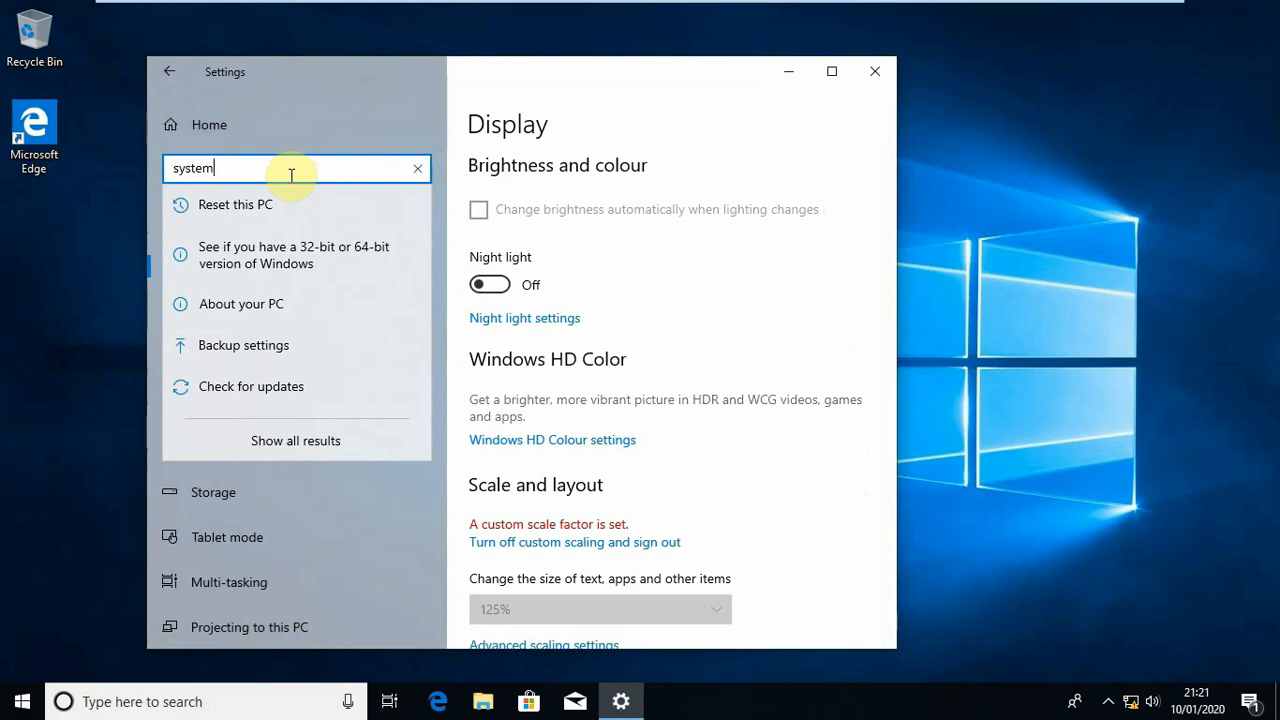
{"action": "type", "text": "inf"}
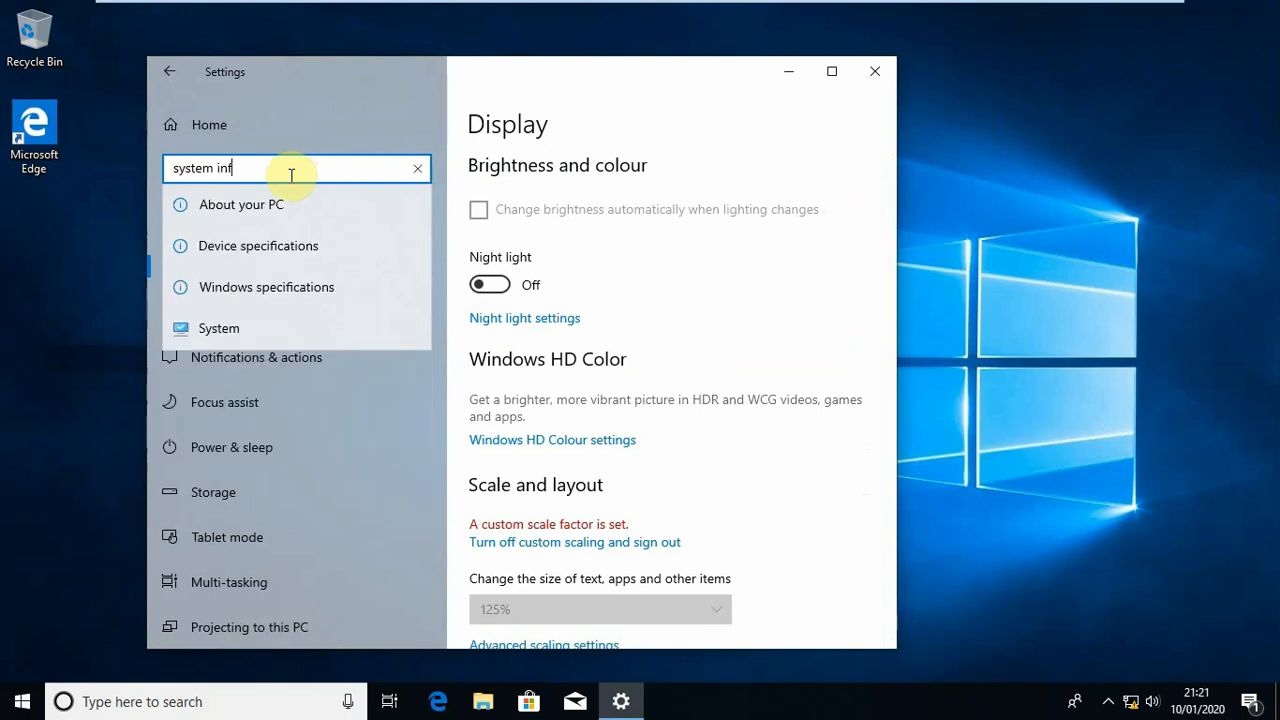
{"action": "type", "text": "o"}
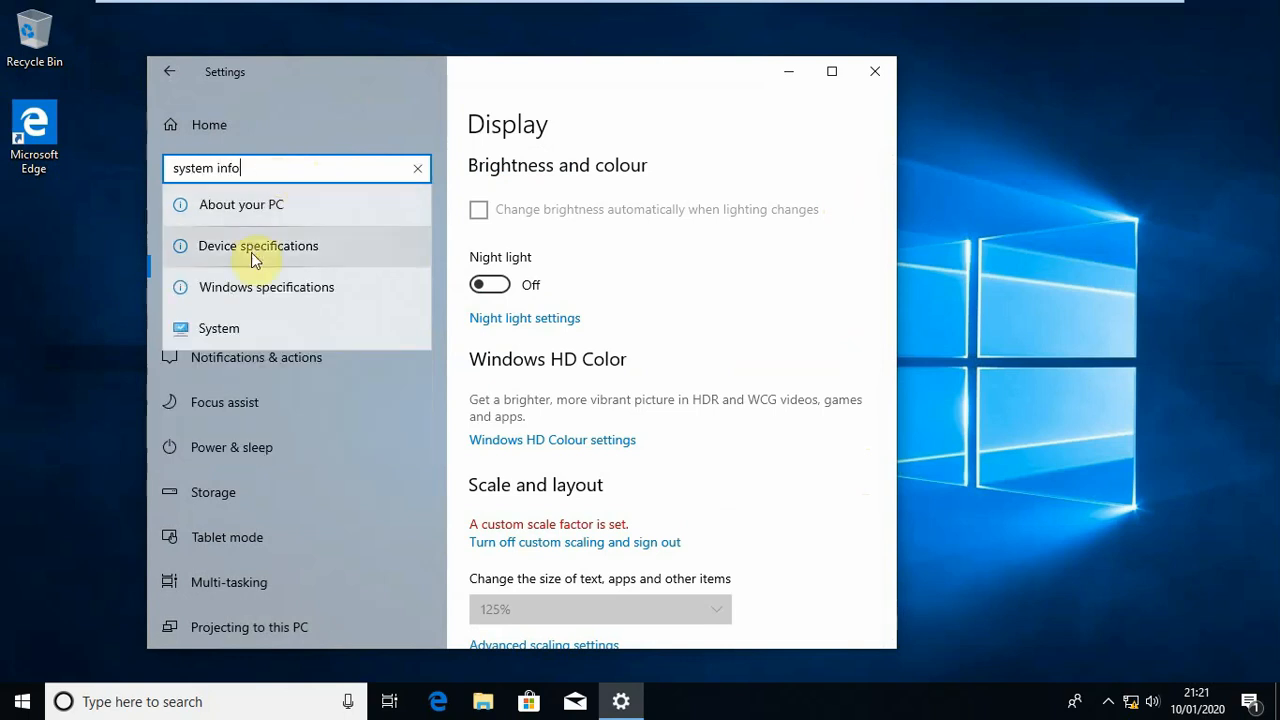
{"action": "left_click", "coordinate": [218, 337]}
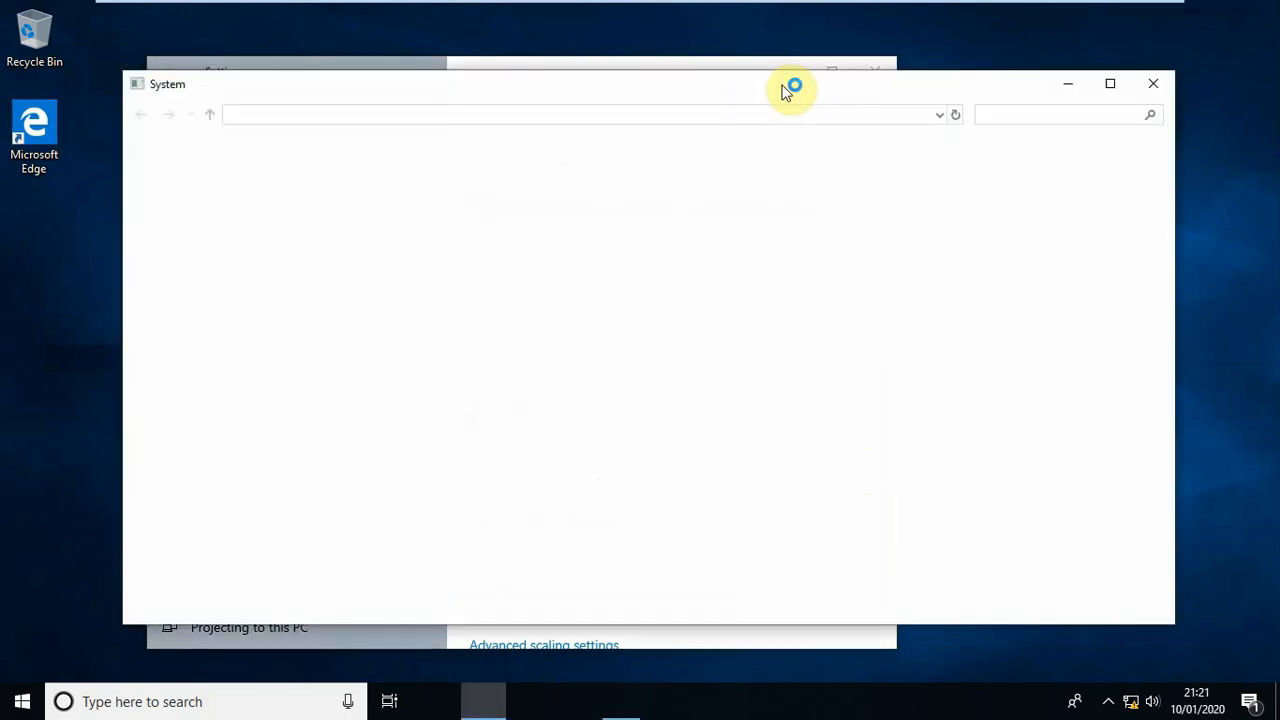
{"action": "left_click", "coordinate": [790, 63]}
{"action": "left_click", "coordinate": [790, 70]}
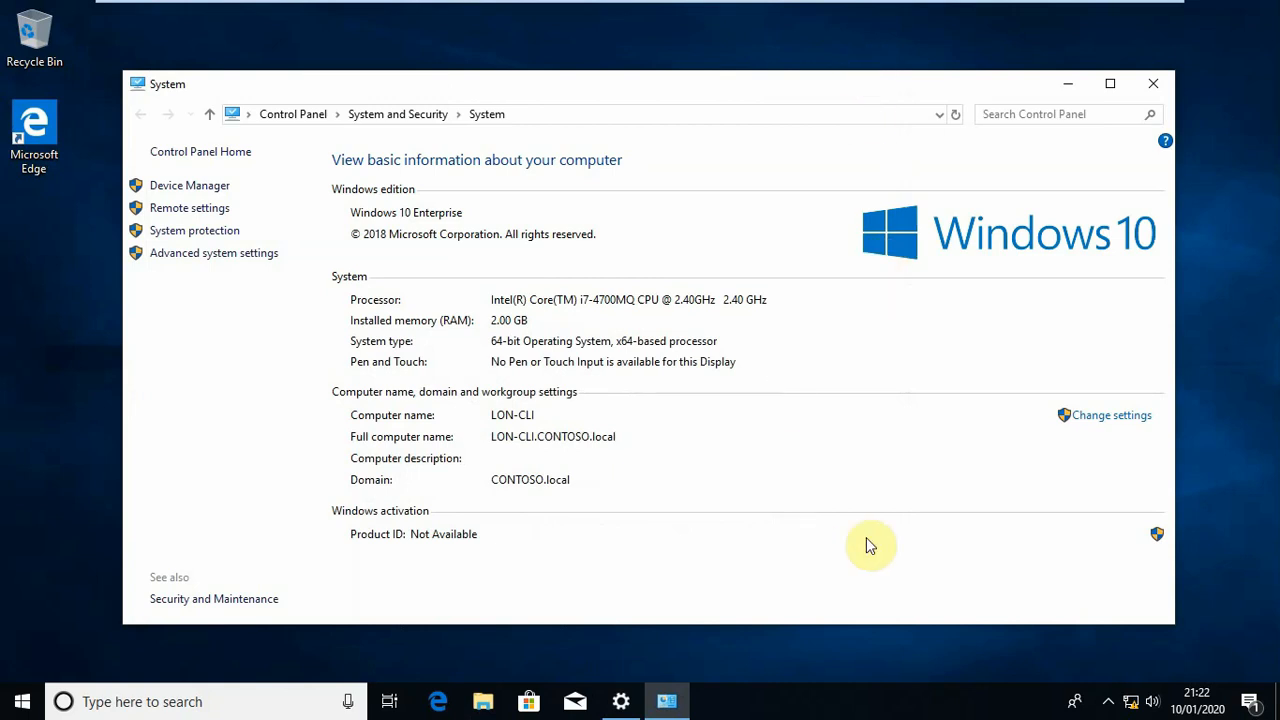
Check the computer's domain membership in the Computer Name/Domain Changes dialog, then close it and System Properties without changes
{"action": "left_click", "coordinate": [1116, 424]}
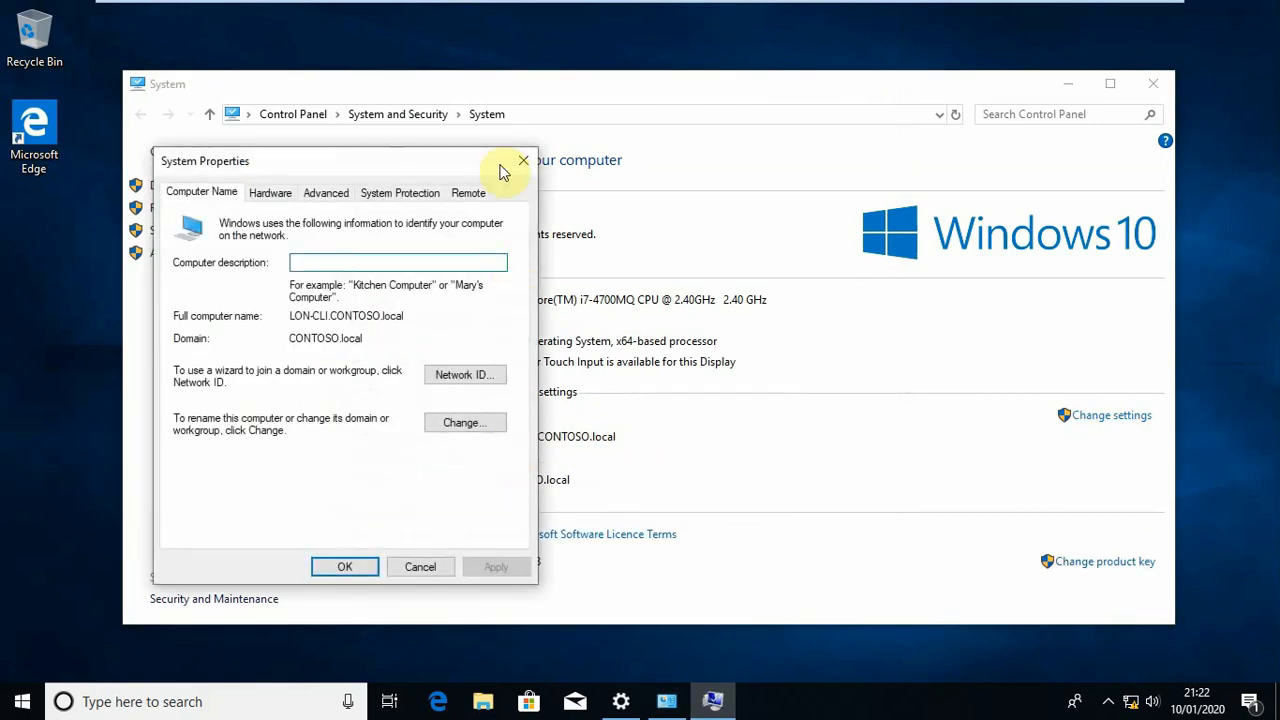
{"action": "left_click", "coordinate": [482, 424]}
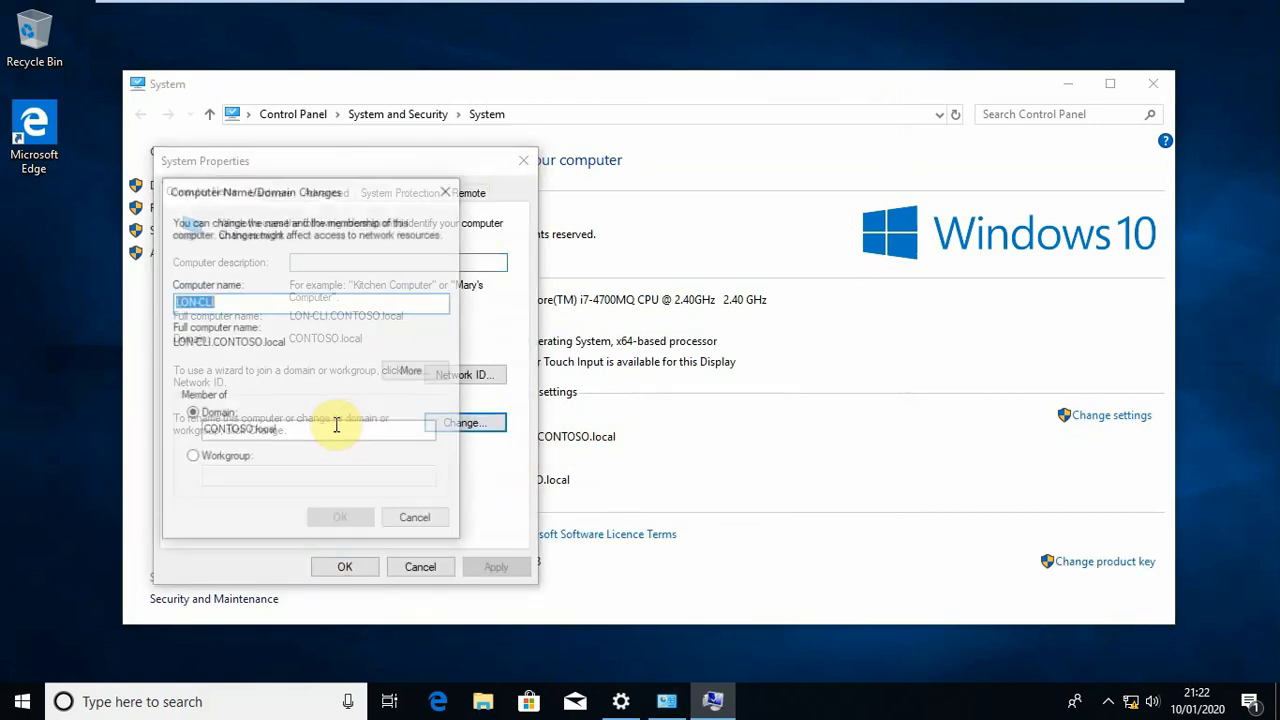
{"action": "left_click_drag", "start_coordinate": [299, 436], "coordinate": [217, 434]}
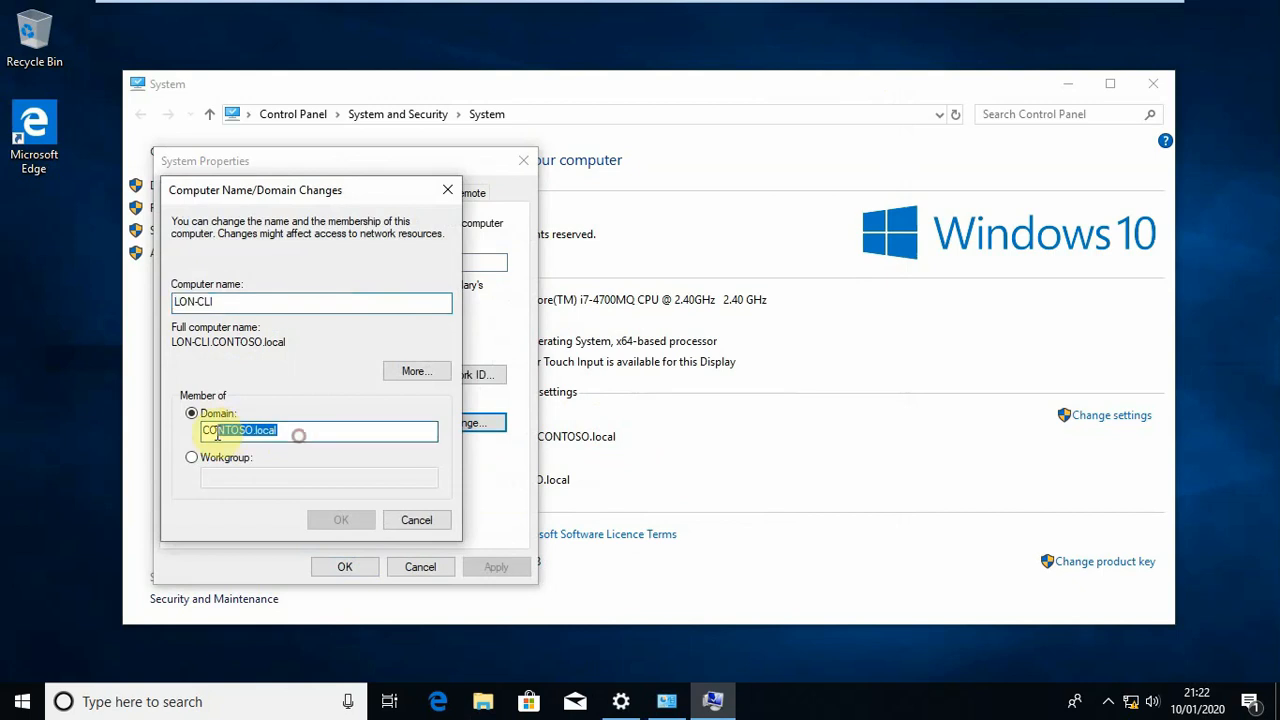
{"action": "left_click", "coordinate": [447, 189]}
{"action": "left_click", "coordinate": [522, 160]}
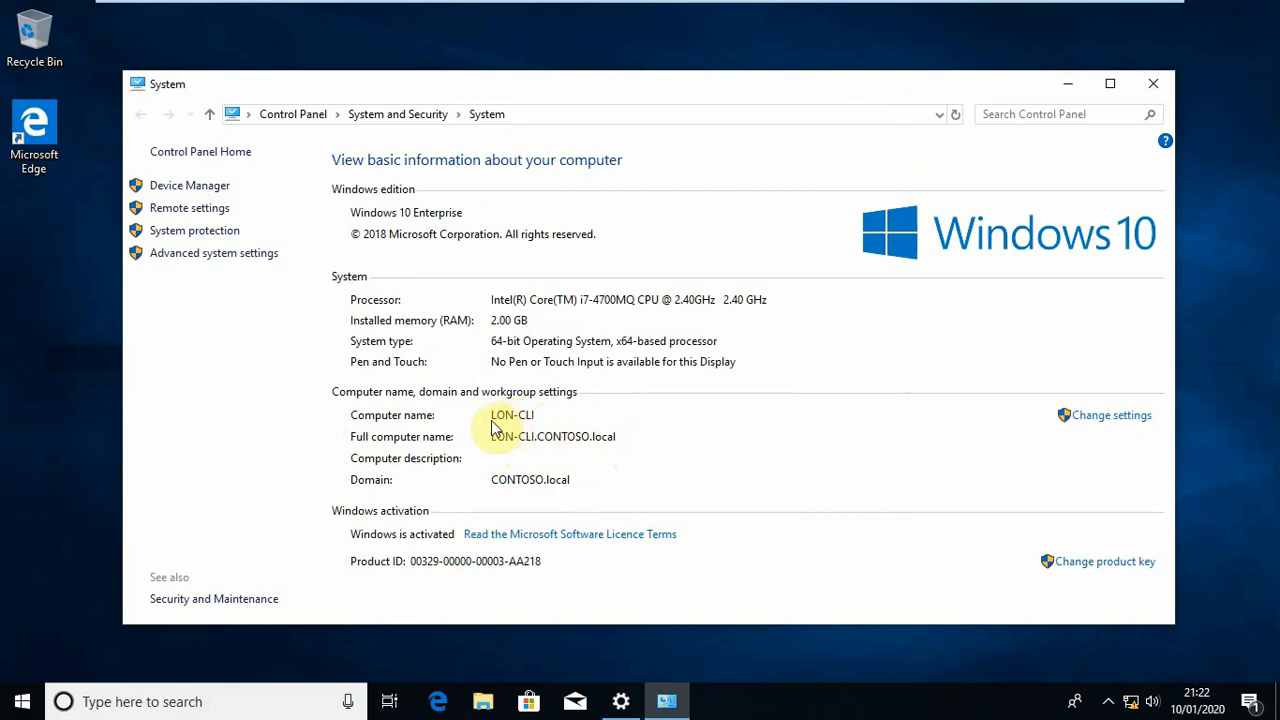
Close the System and Settings windows, and minimize the virtual machine to return to the host desktop
{"action": "left_click", "coordinate": [1163, 88]}
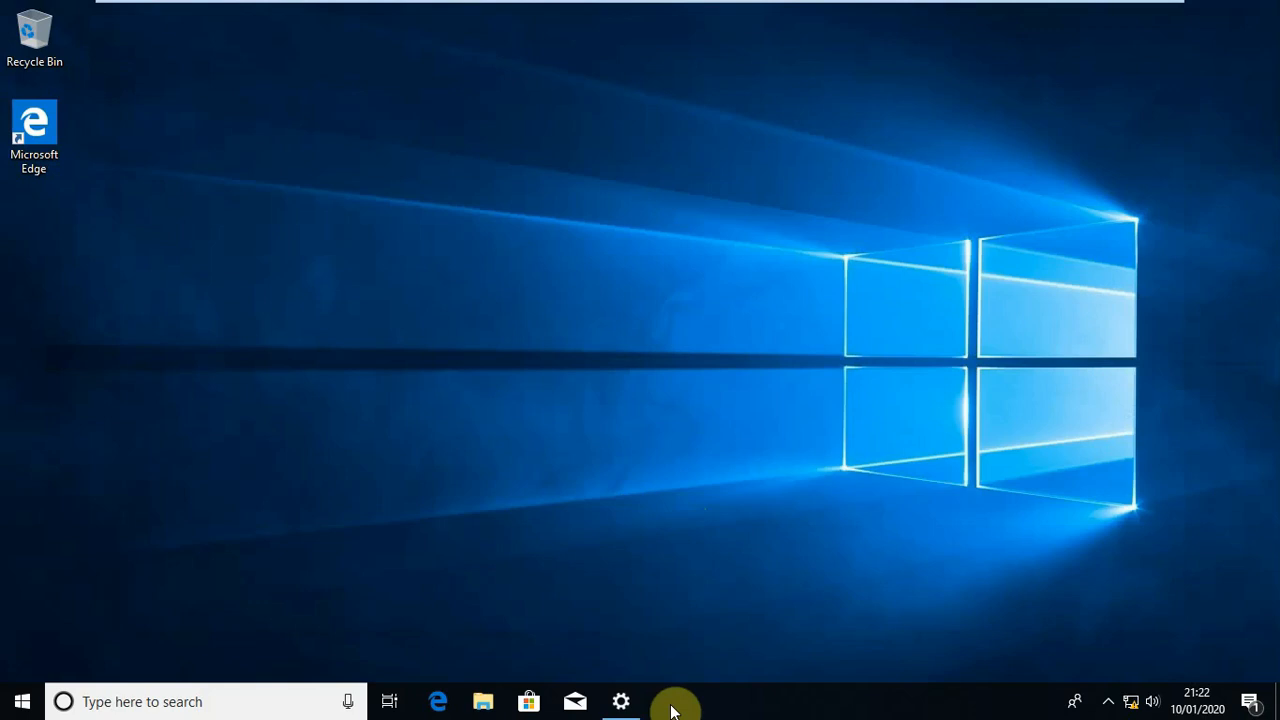
{"action": "left_click", "coordinate": [621, 701]}
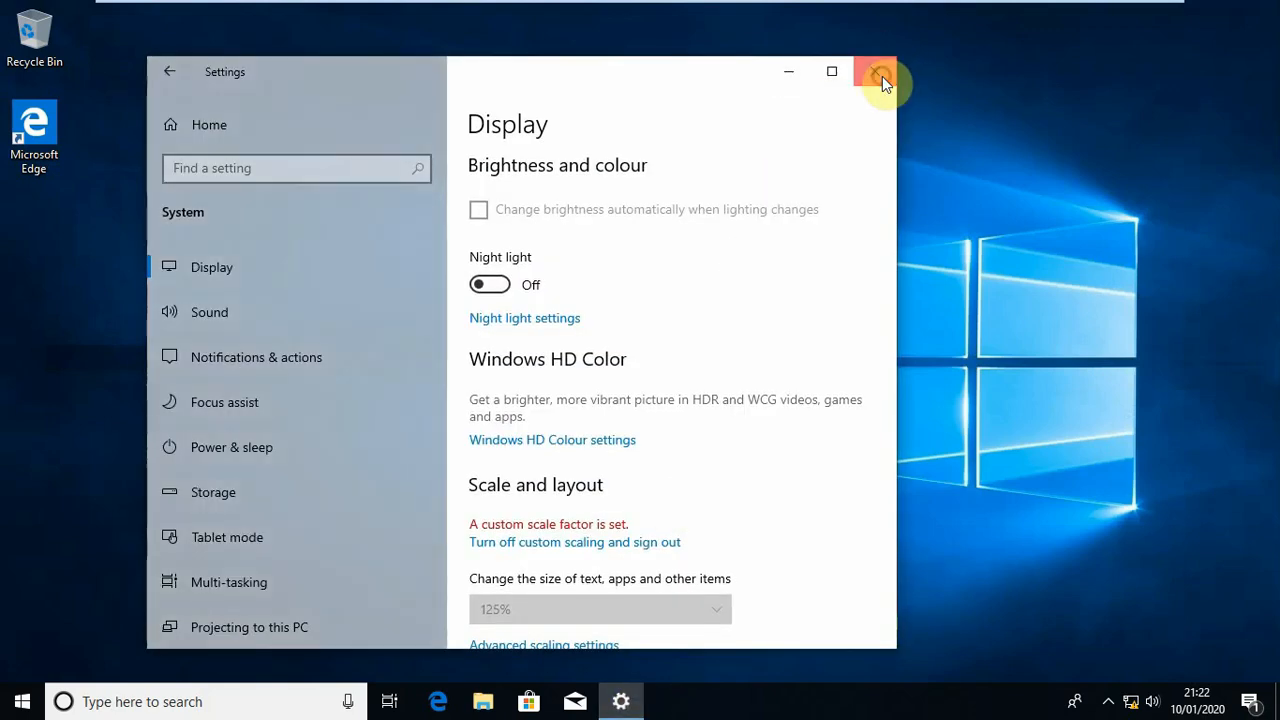
{"action": "left_click", "coordinate": [881, 75]}
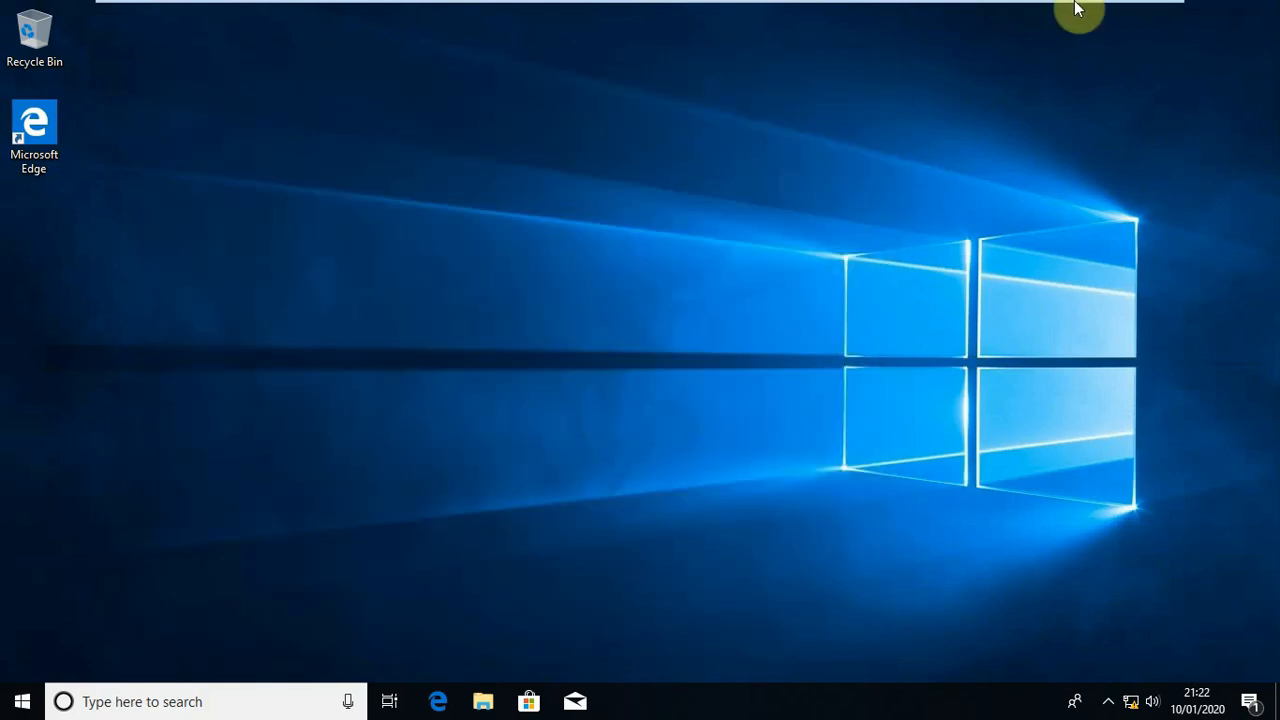
{"action": "mouse_move", "coordinate": [1066, 8]}
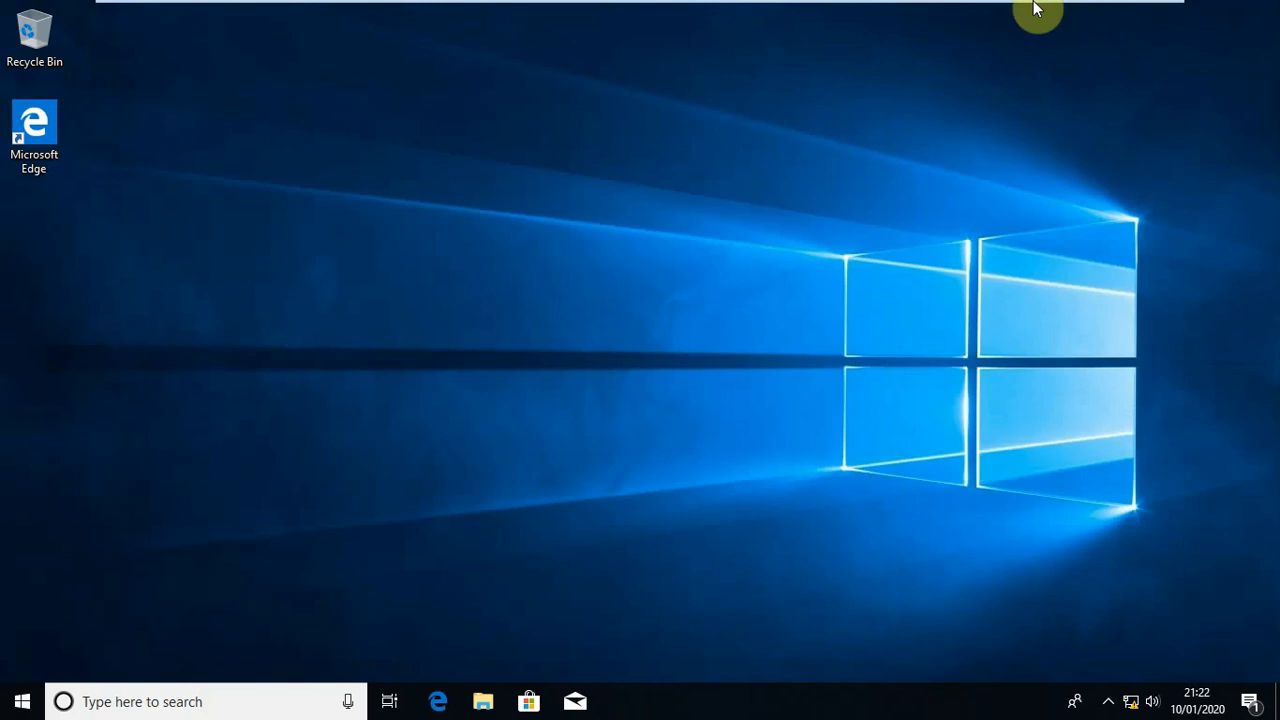
{"action": "left_click", "coordinate": [1106, 12]}
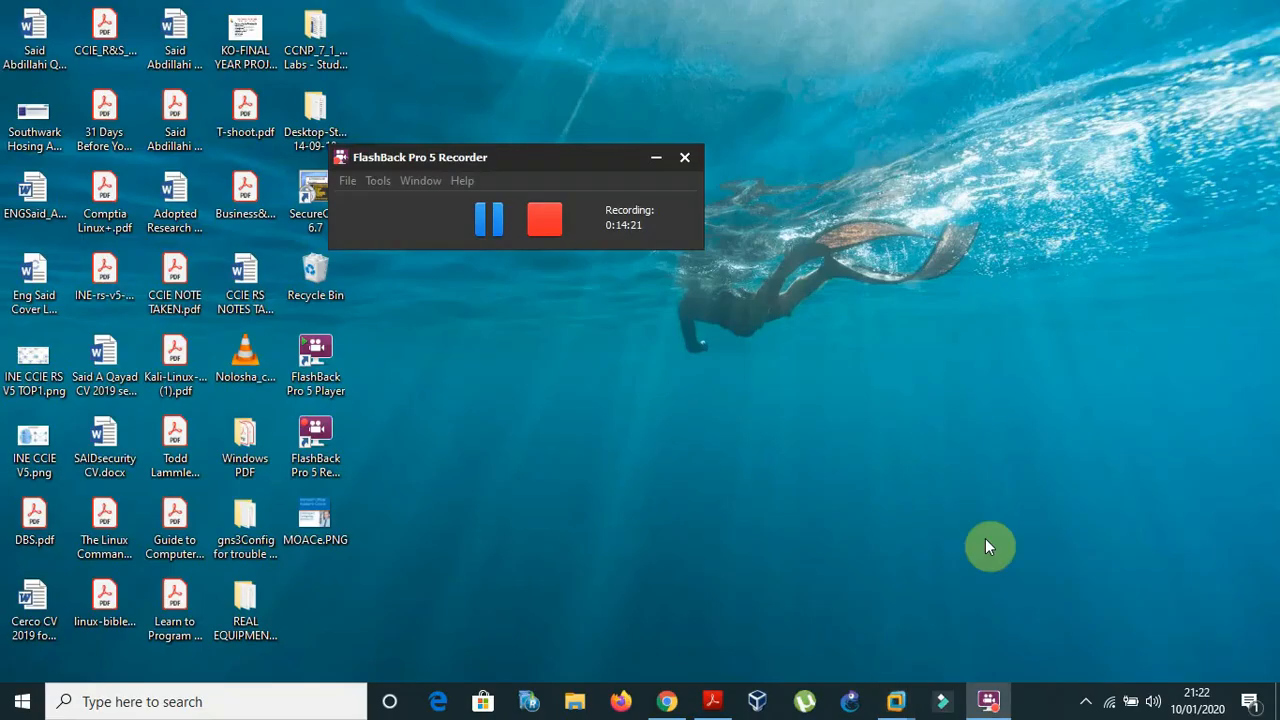